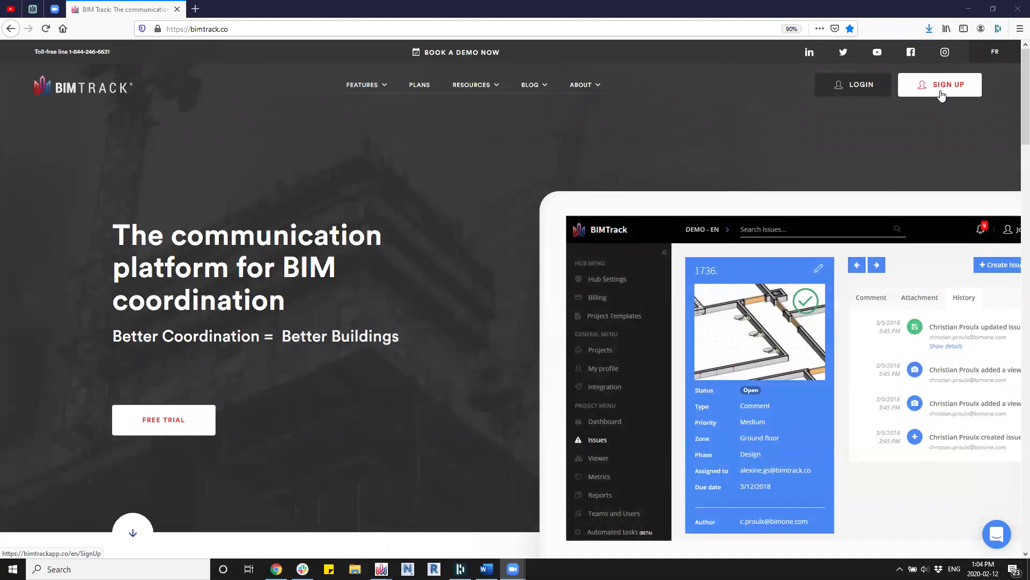
# View the BIM Track sign-up form and return to the home page.
pyautogui.click(941, 95)
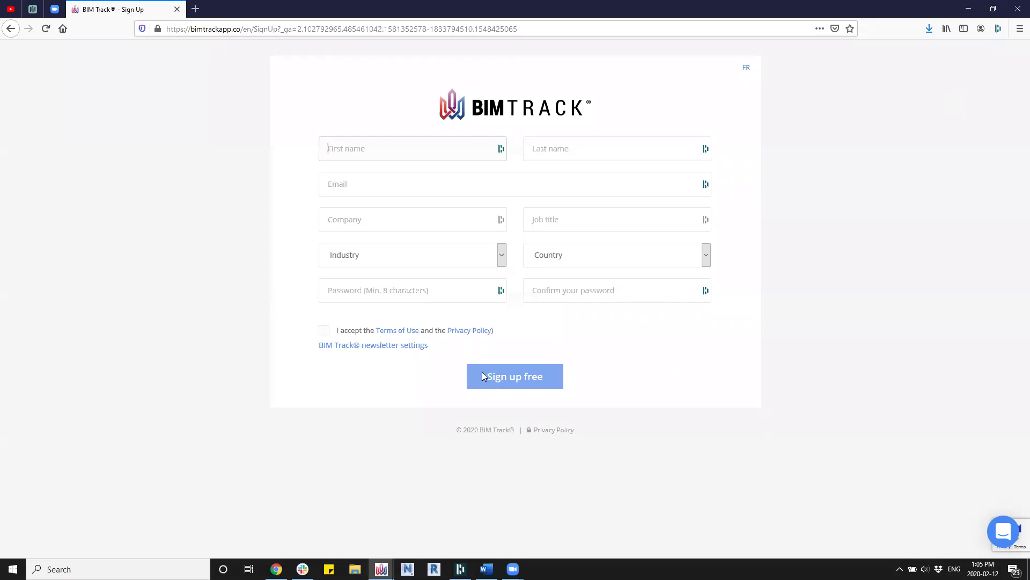
pyautogui.hotkey('alt', 'Left')
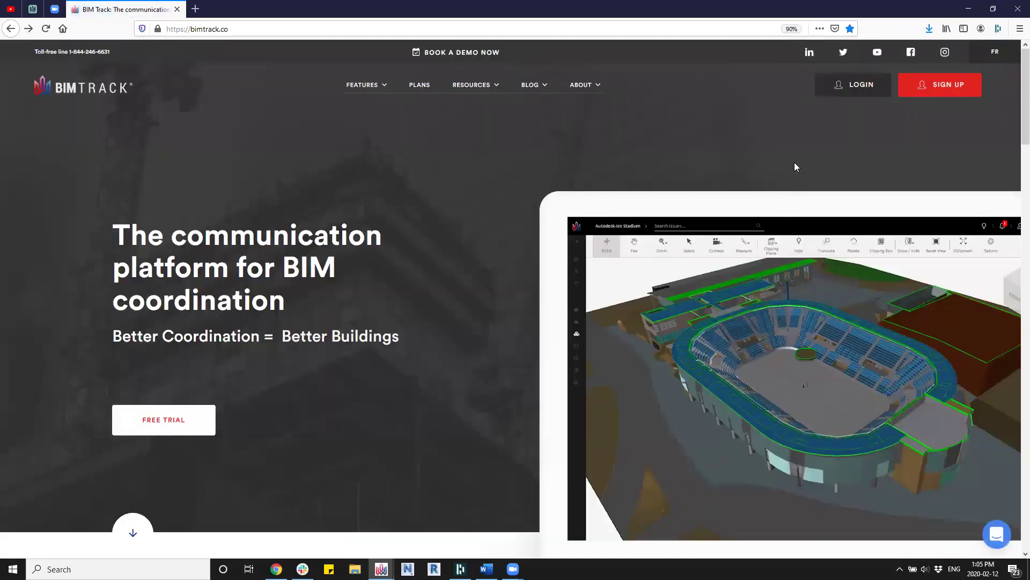
# Log in to BIM Track with the saved account e-mail and password.
pyautogui.click(836, 90)
pyautogui.click(178, 194)
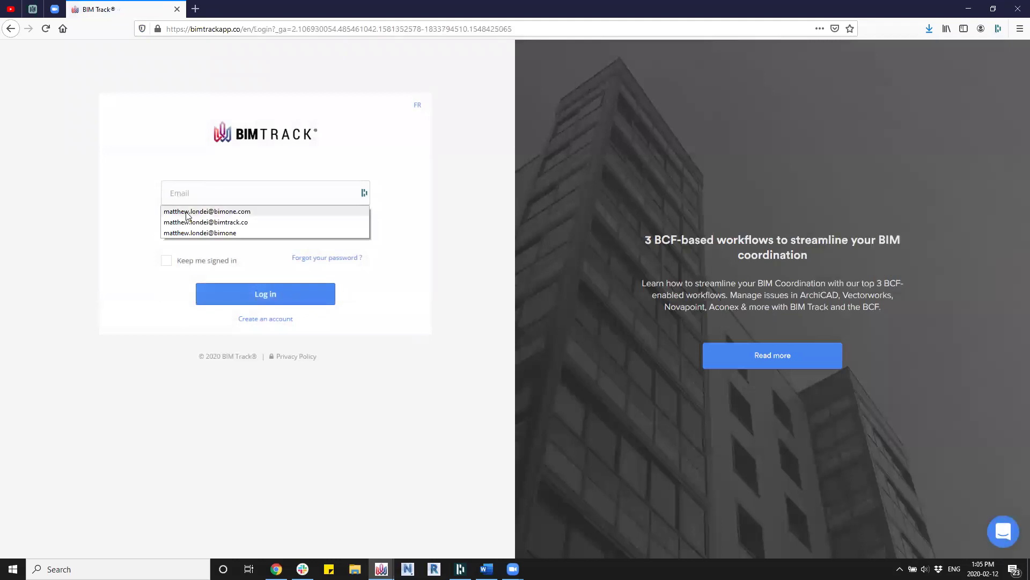
pyautogui.click(263, 212)
pyautogui.click(252, 260)
pyautogui.click(264, 296)
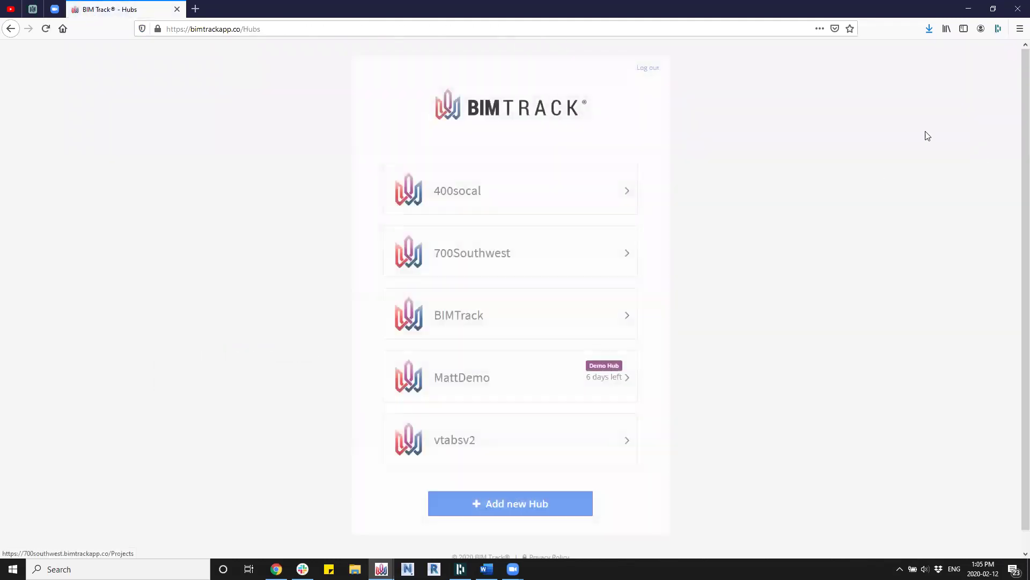
# Look at the page for naming a new hub, go back to the hub list and open the BIMTrack hub.
pyautogui.click(522, 507)
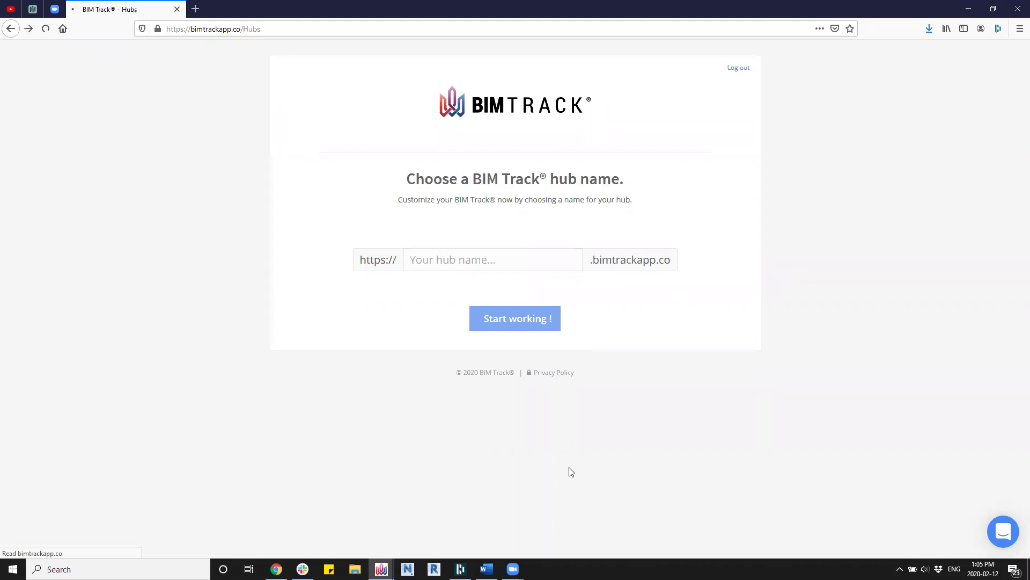
pyautogui.hotkey('alt', 'Left')
pyautogui.click(485, 311)
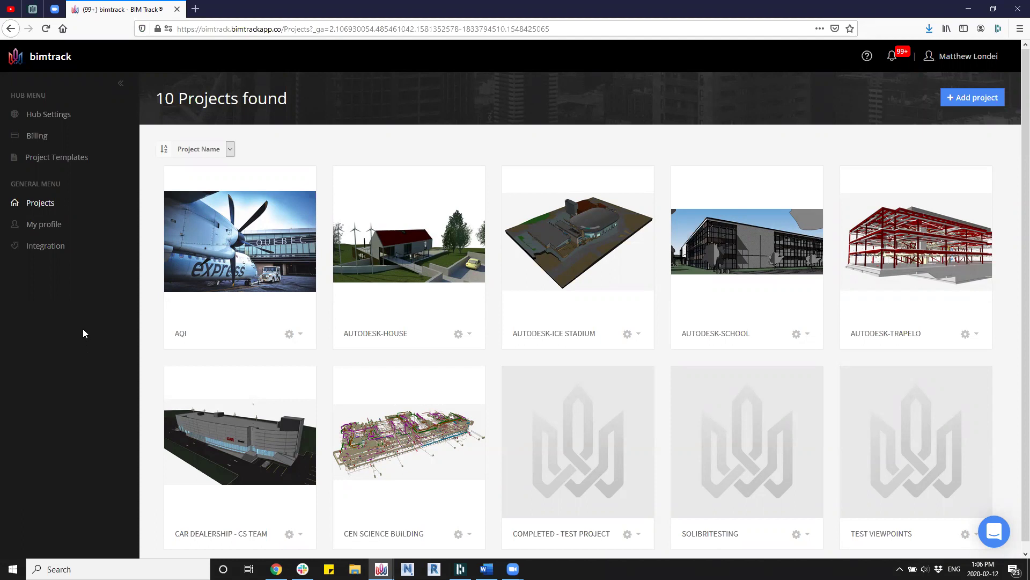
# In the profile's notification settings, enable e-mail notifications for when a comment is added to an issue.
pyautogui.click(41, 229)
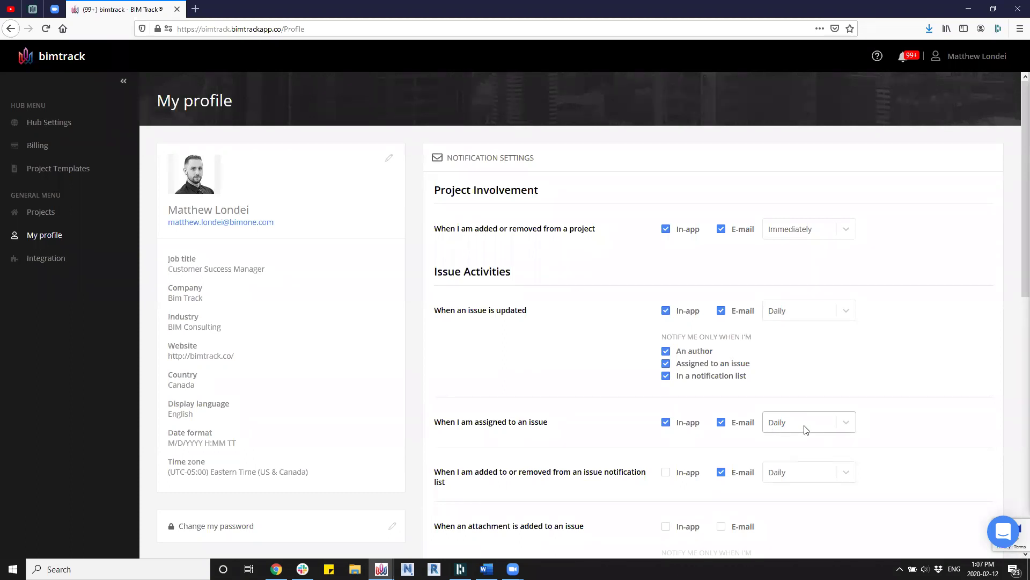
pyautogui.scroll(-6, 792, 393)
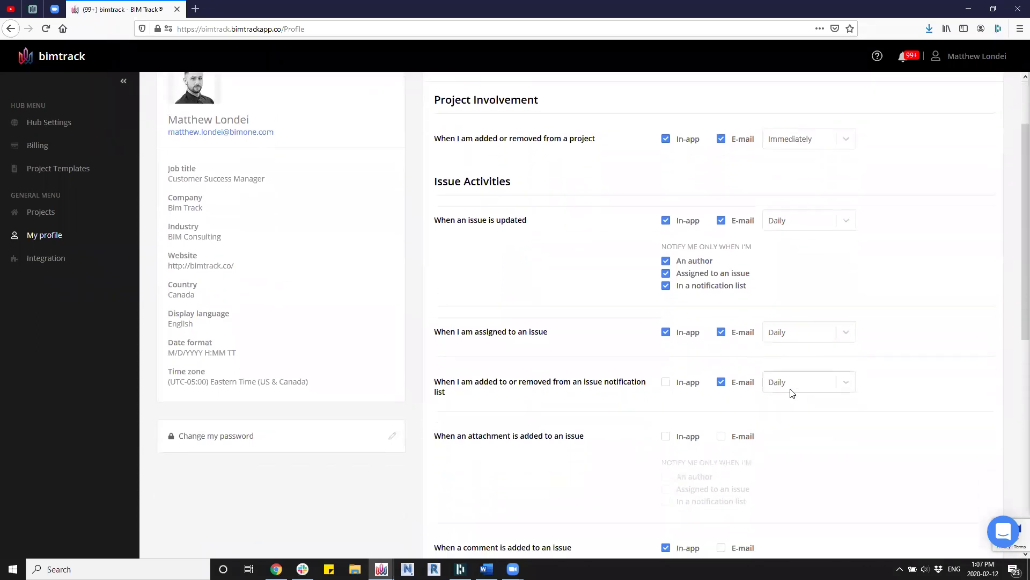
pyautogui.scroll(-1, 792, 394)
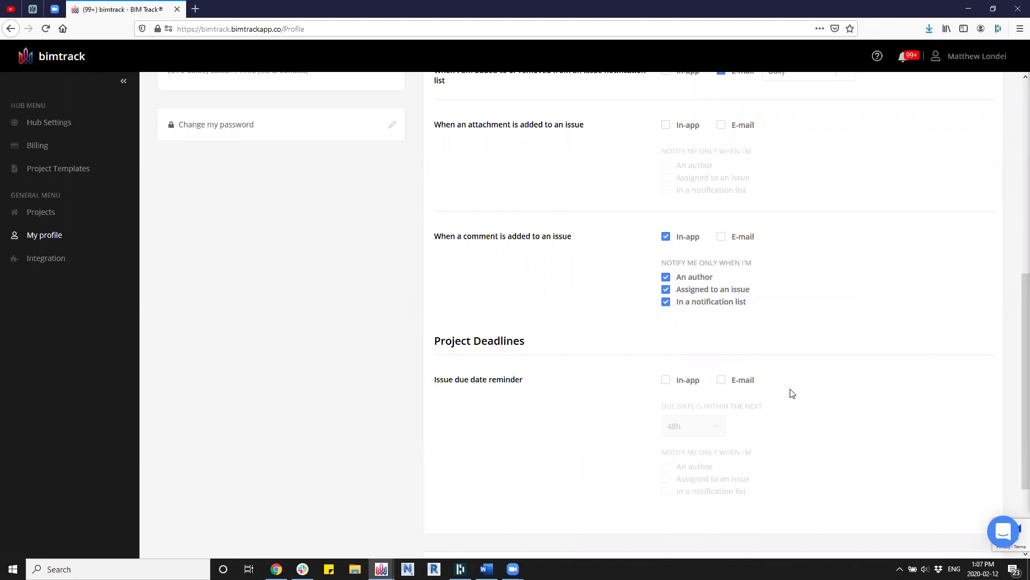
pyautogui.scroll(-2, 788, 392)
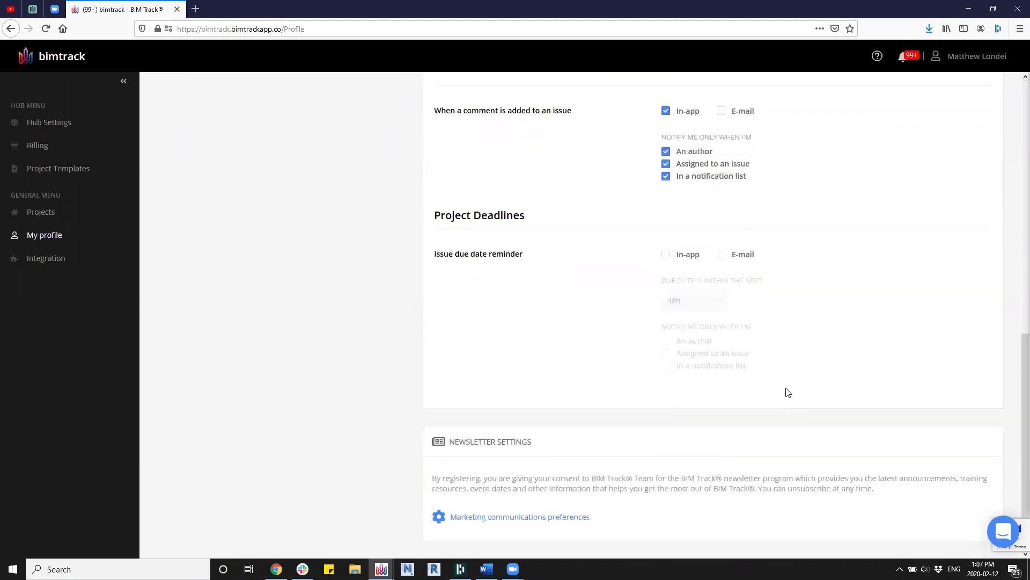
pyautogui.scroll(4, 739, 375)
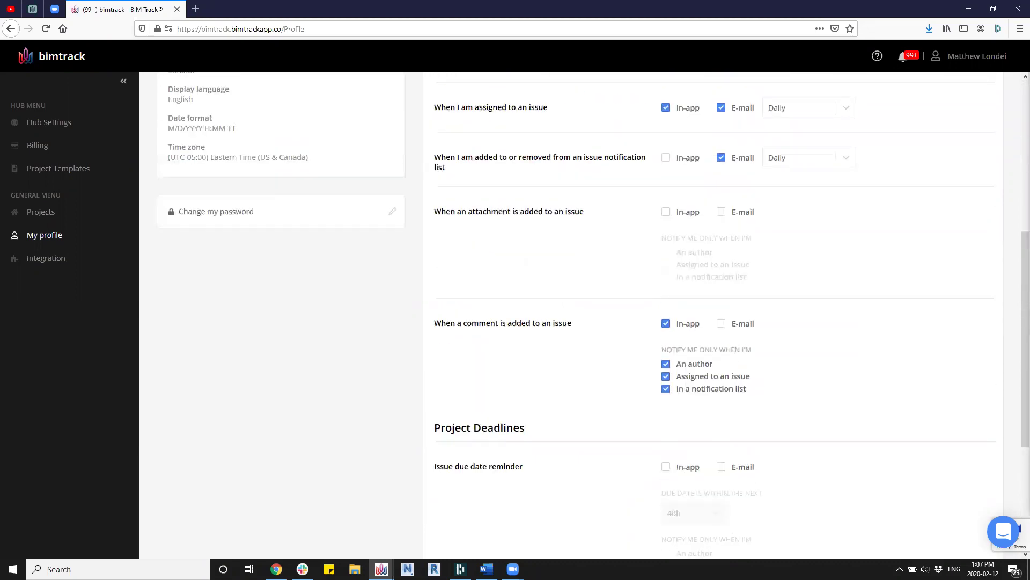
pyautogui.click(722, 324)
pyautogui.scroll(-4, 731, 347)
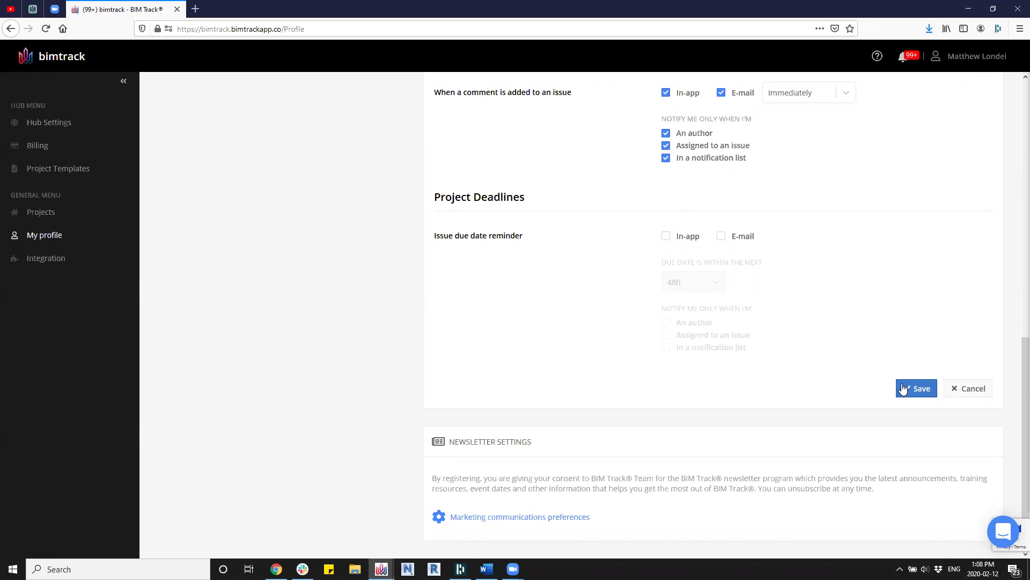
# View the available BIM Track add-ins and integrations, and close the integrations page.
pyautogui.click(40, 260)
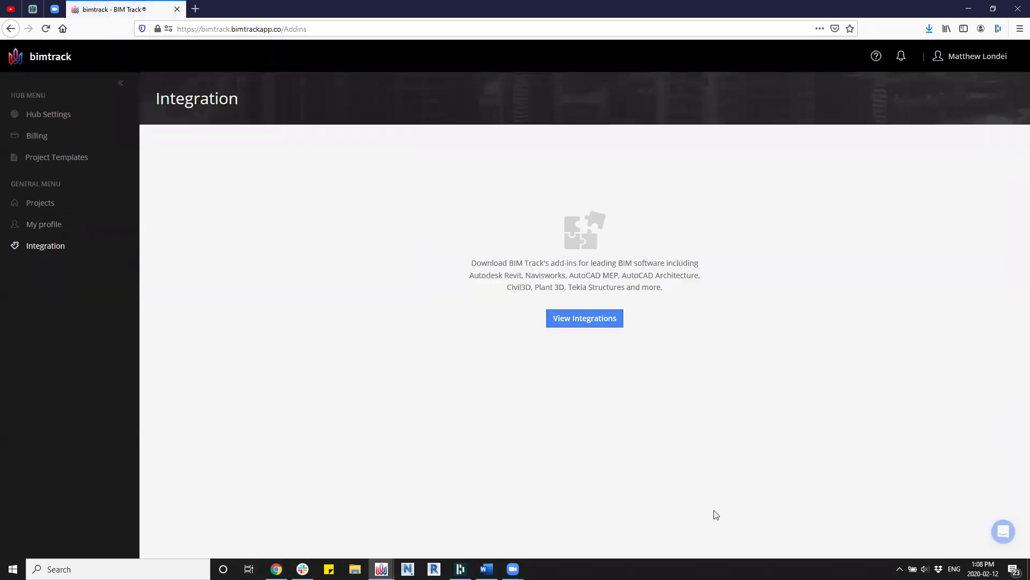
pyautogui.click(612, 318)
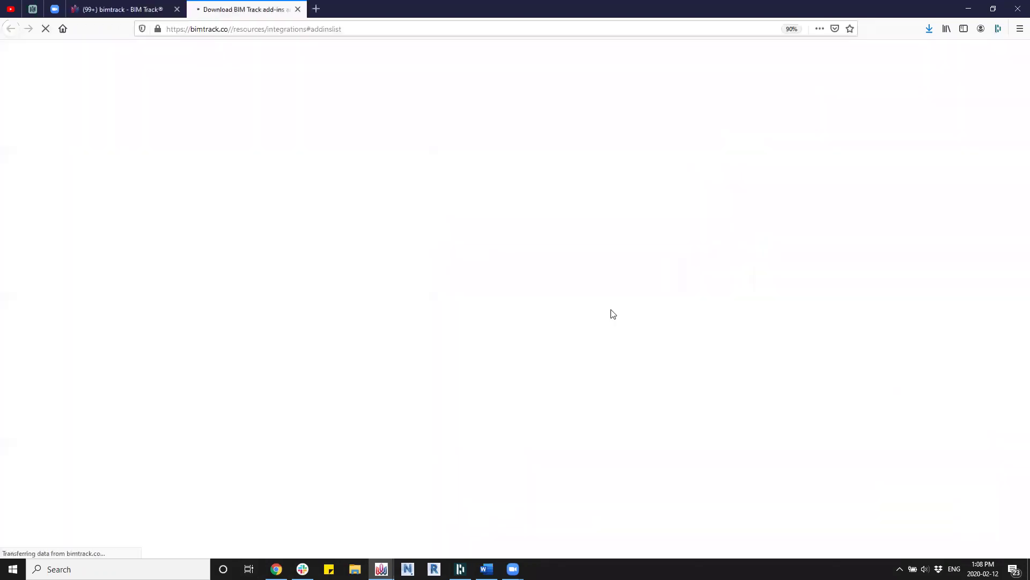
pyautogui.scroll(4, 744, 198)
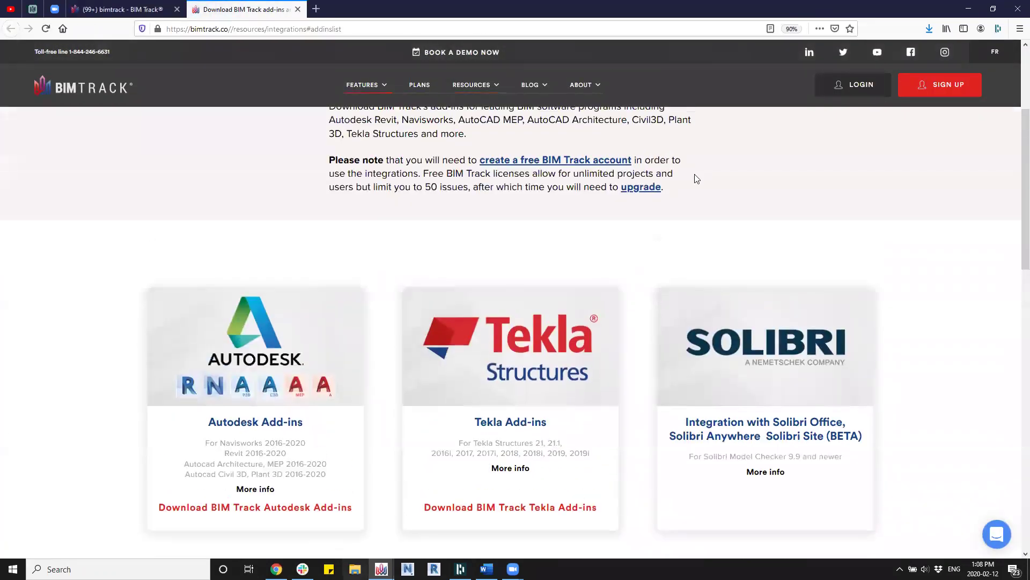
pyautogui.scroll(-3, 650, 218)
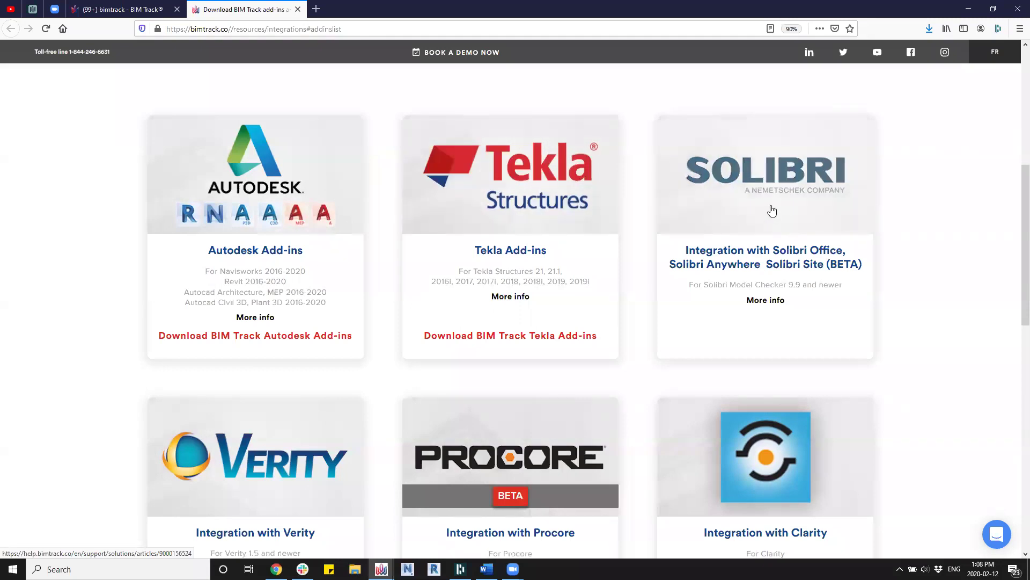
pyautogui.scroll(-4, 776, 215)
pyautogui.scroll(4, 799, 365)
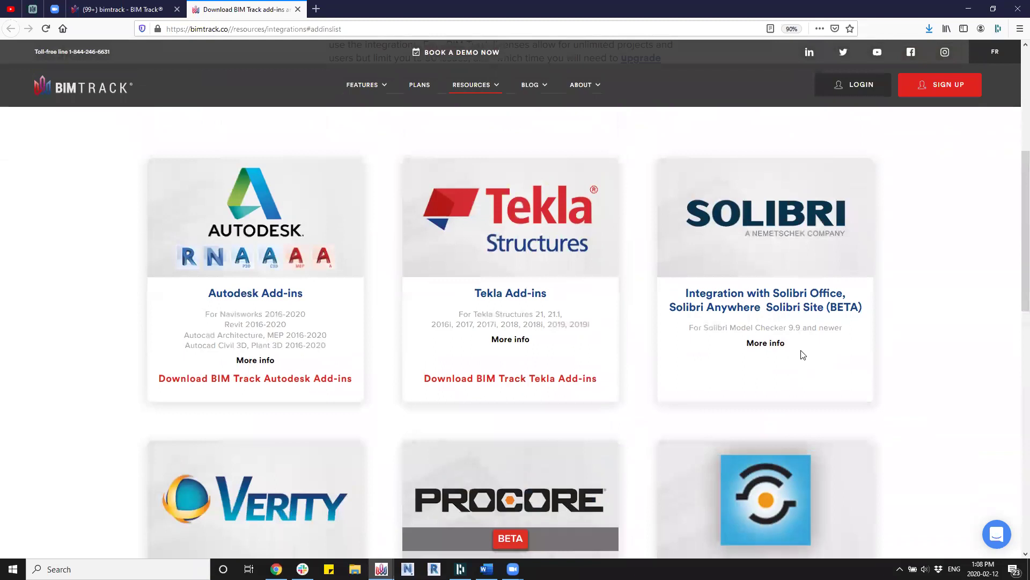
pyautogui.click(298, 9)
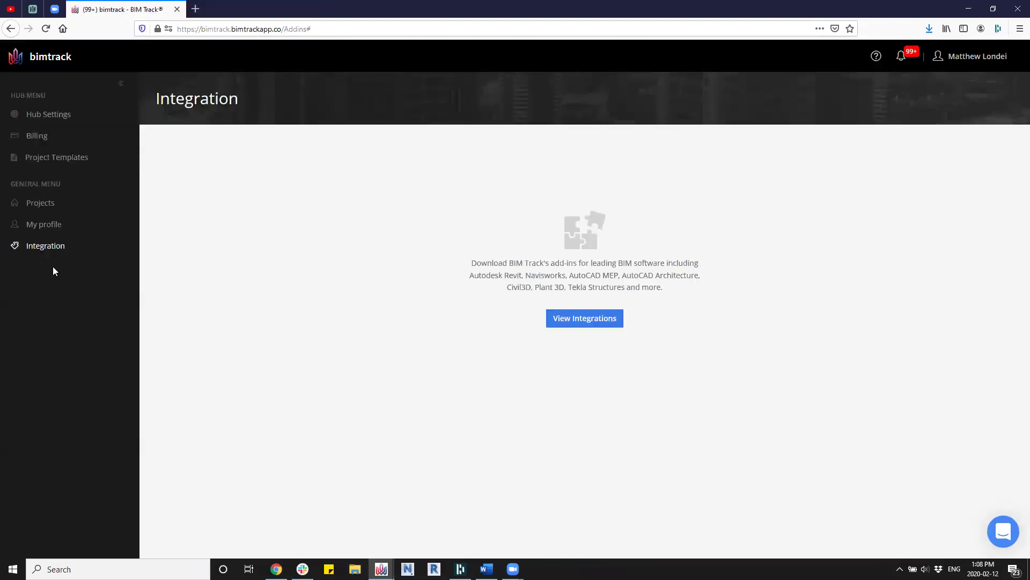
# Go to the hub settings and start a new hub user entry, leaving its email address empty.
pyautogui.click(45, 214)
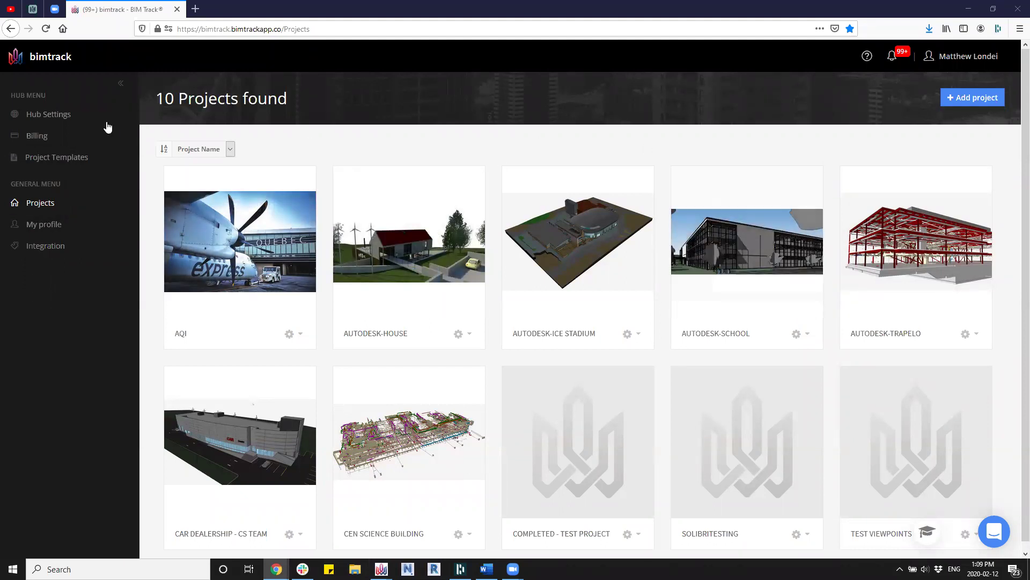
pyautogui.click(36, 117)
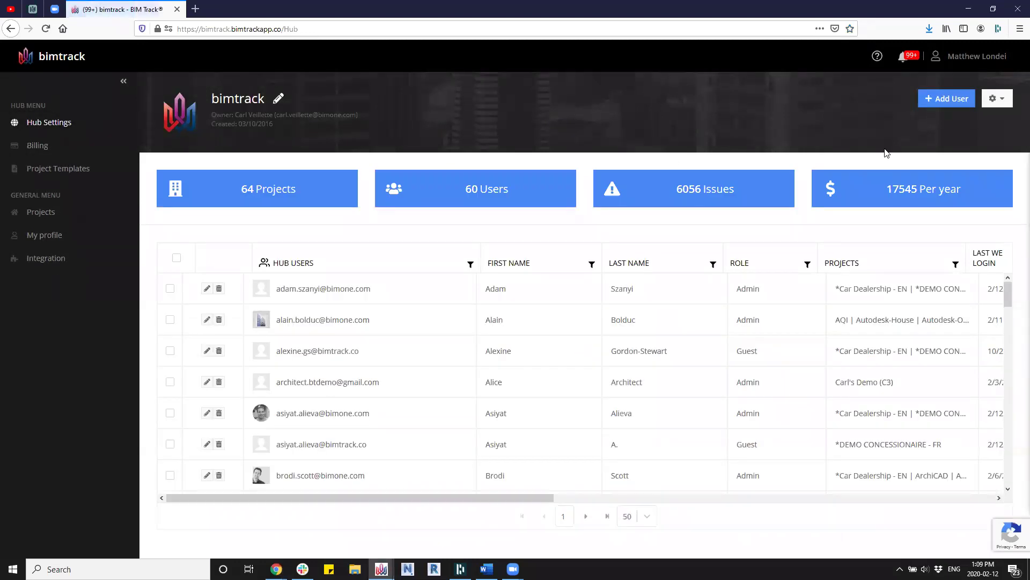
pyautogui.click(944, 109)
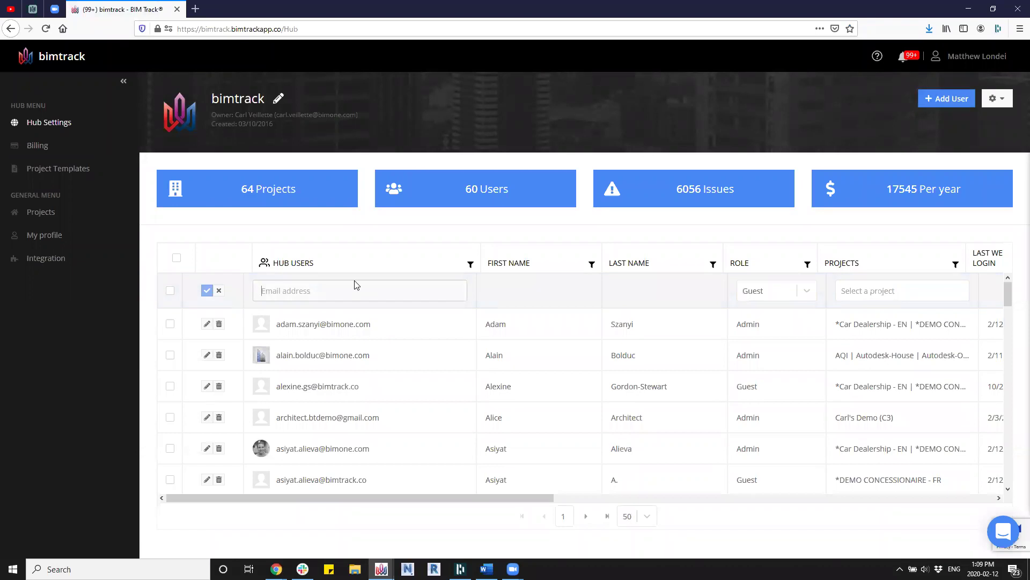
pyautogui.click(373, 300)
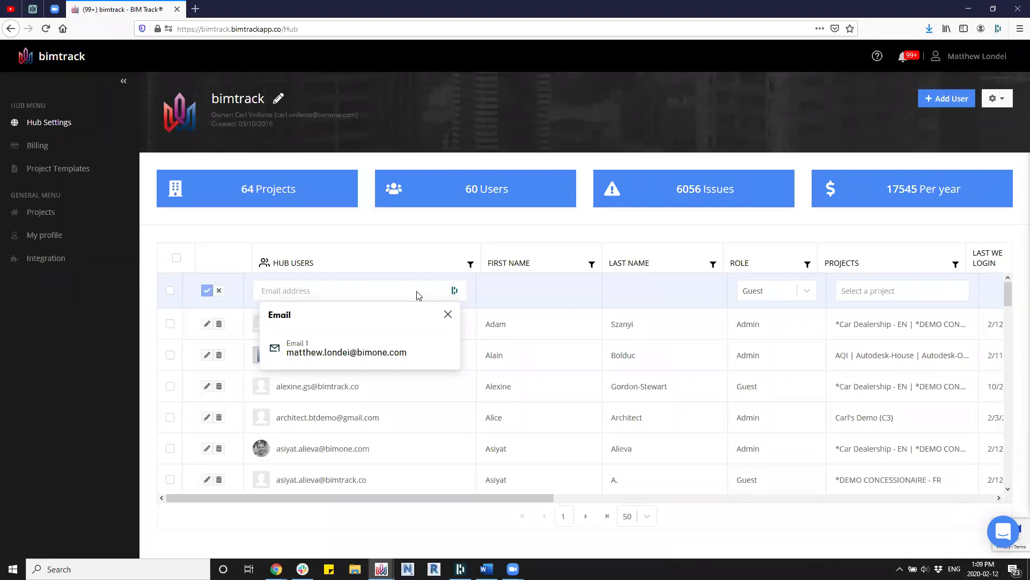
pyautogui.click(561, 97)
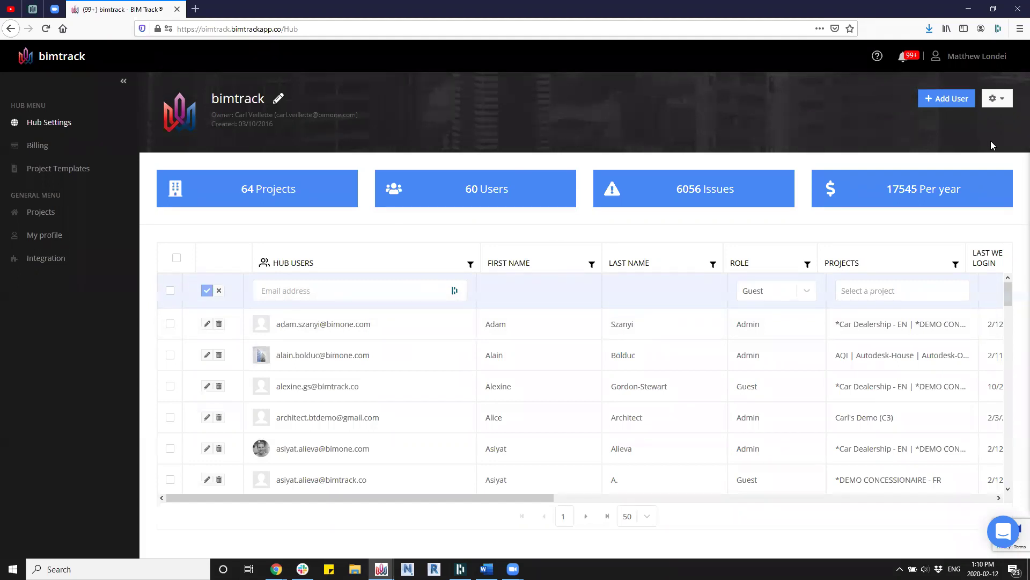
# Open the hub's user import, switch to Gmail and copy all recipient addresses of the "BIM Track on Next Project" email.
pyautogui.click(993, 101)
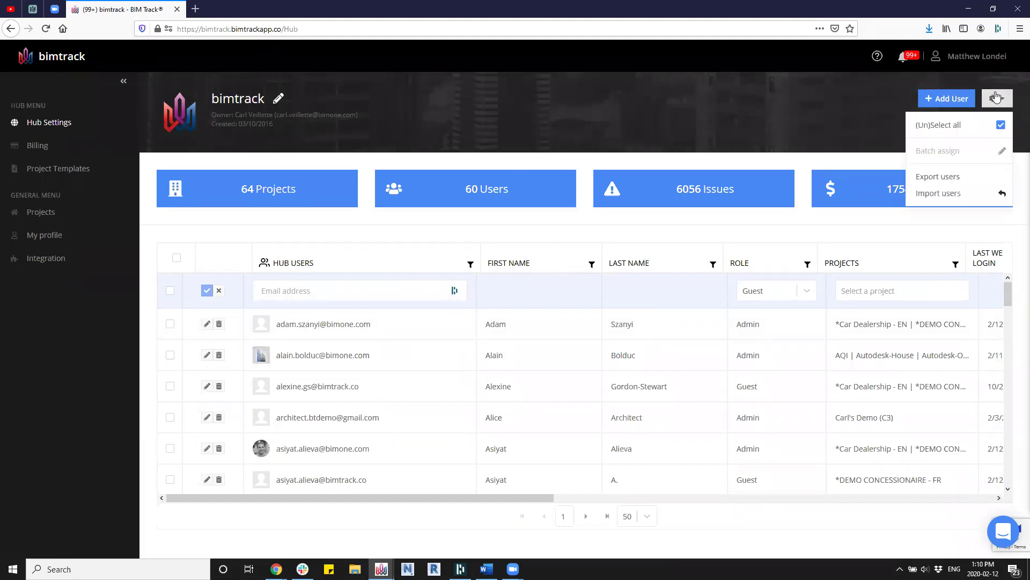
pyautogui.click(949, 199)
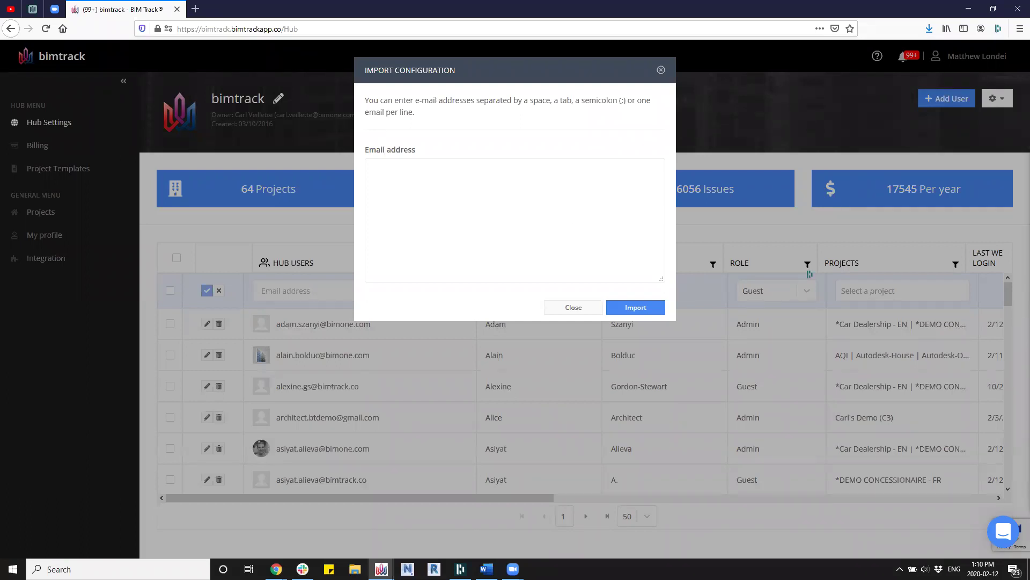
pyautogui.hotkey('alt', 'Tab')
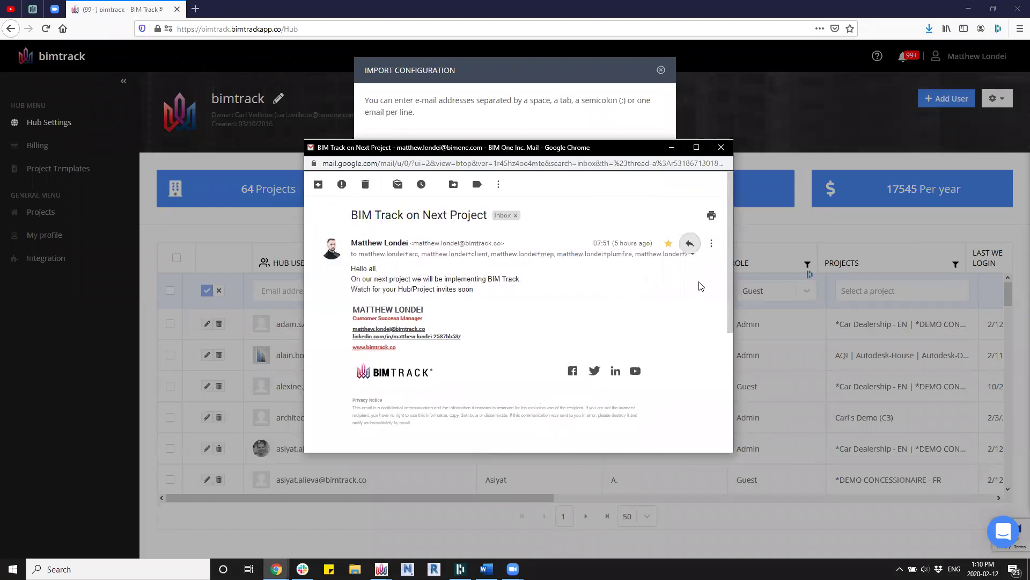
pyautogui.click(692, 254)
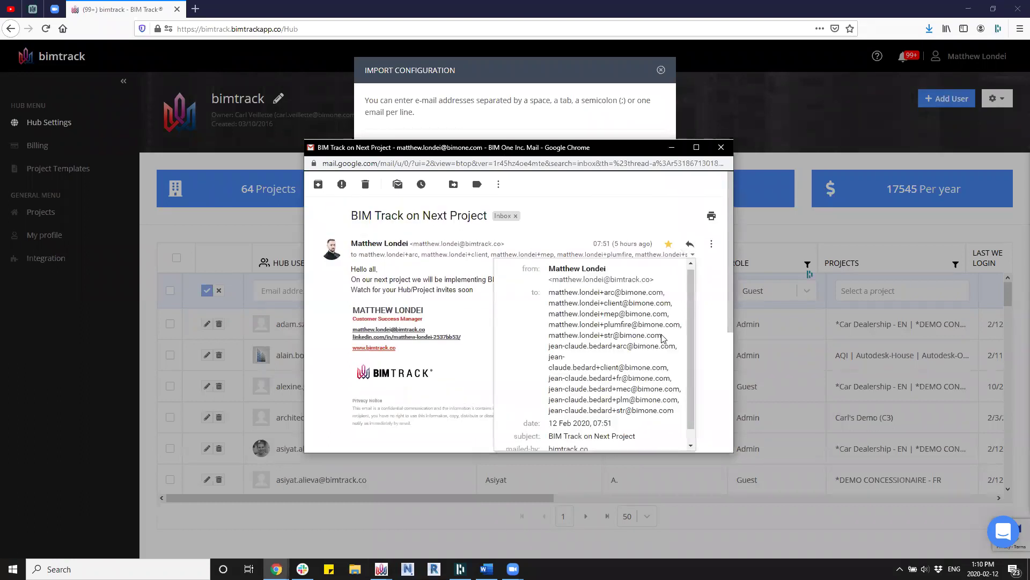
pyautogui.scroll(-1, 649, 332)
pyautogui.scroll(1, 616, 282)
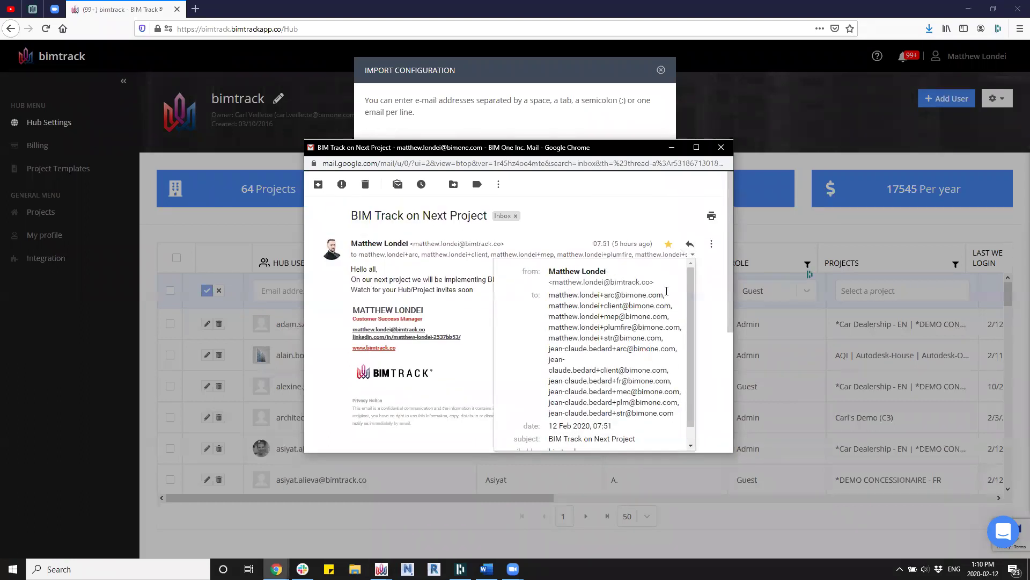
pyautogui.moveTo(672, 413); pyautogui.dragTo(551, 295)
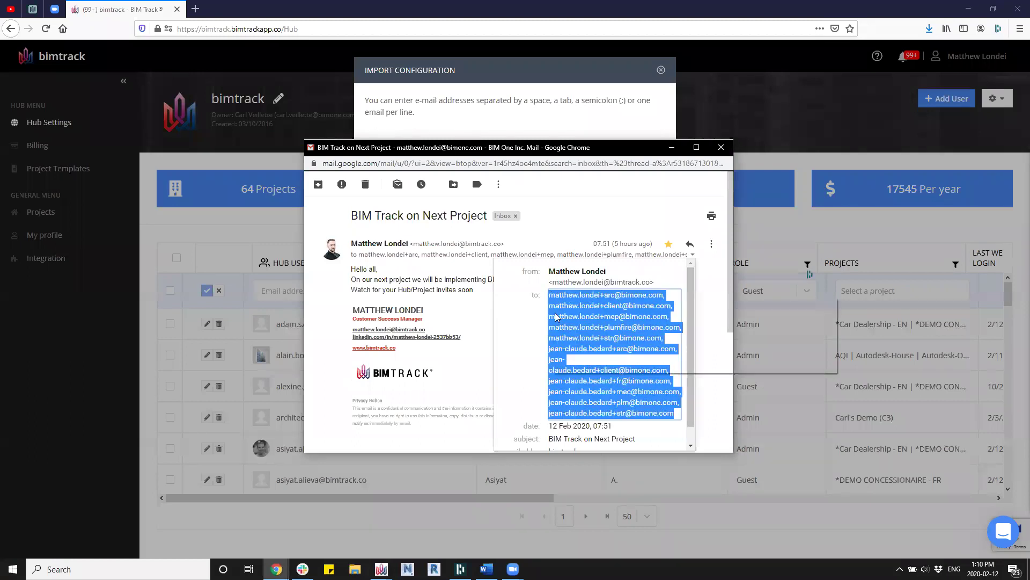
pyautogui.rightClick(593, 295)
pyautogui.click(609, 300)
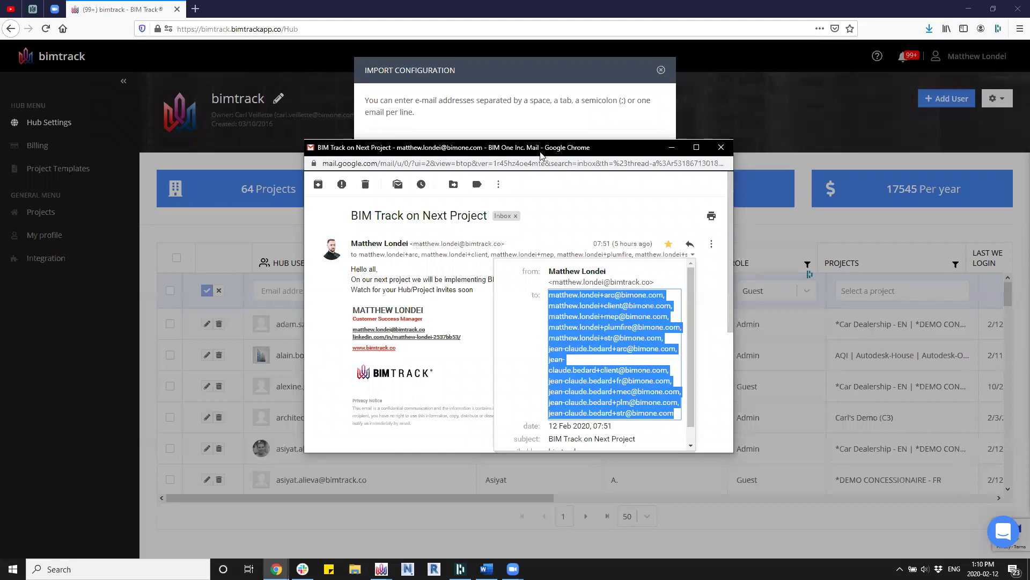
# Switch back to BIM Track, paste the copied e-mail addresses into the user import and try to import them.
pyautogui.click(469, 171)
pyautogui.rightClick(466, 178)
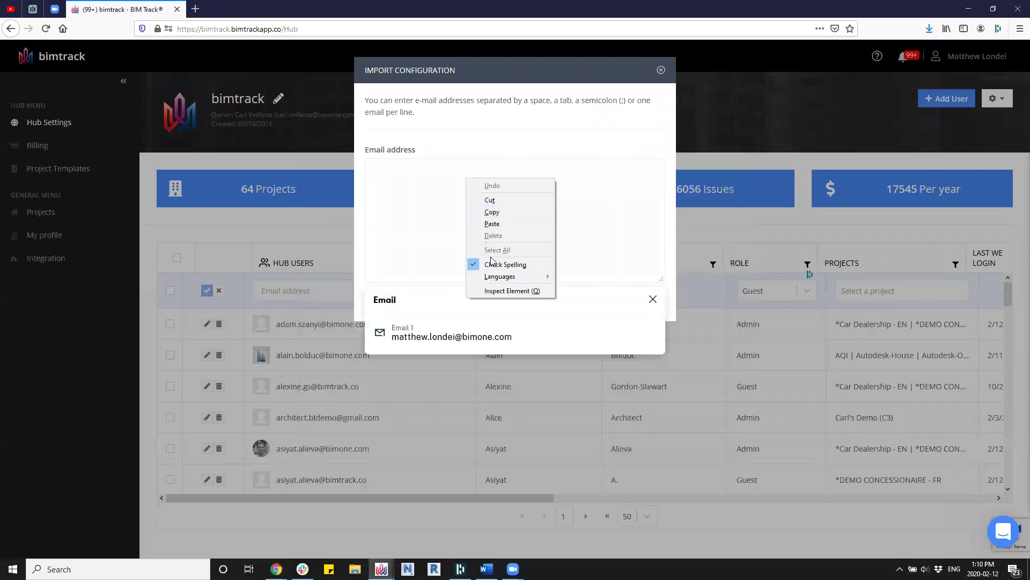
pyautogui.click(491, 224)
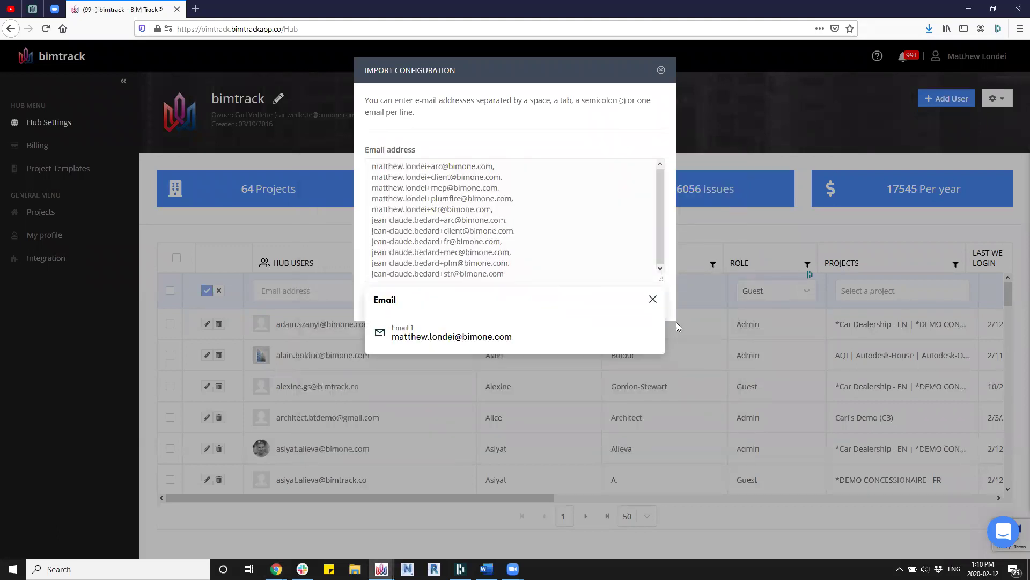
pyautogui.moveTo(661, 245); pyautogui.dragTo(661, 192)
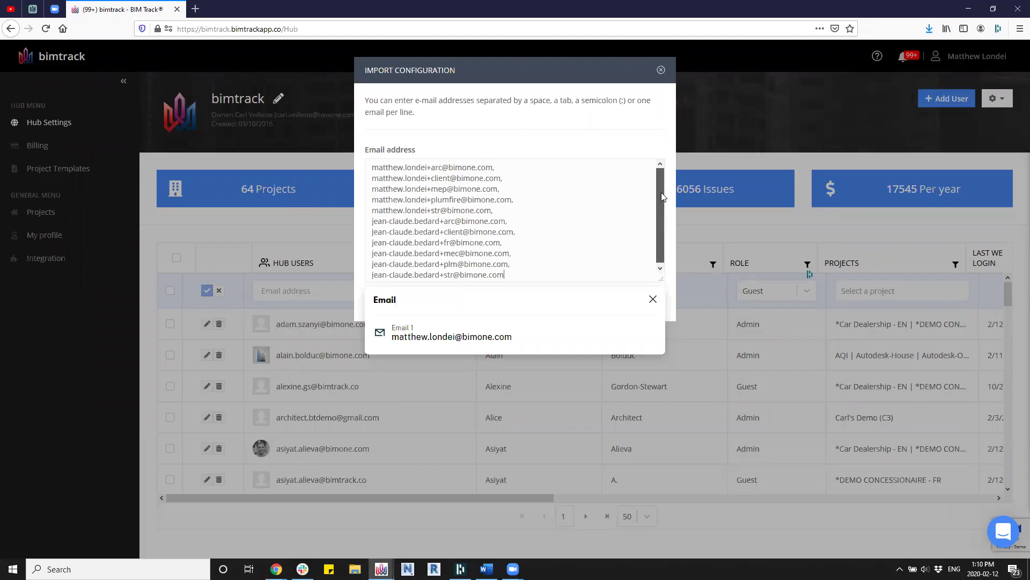
pyautogui.click(654, 299)
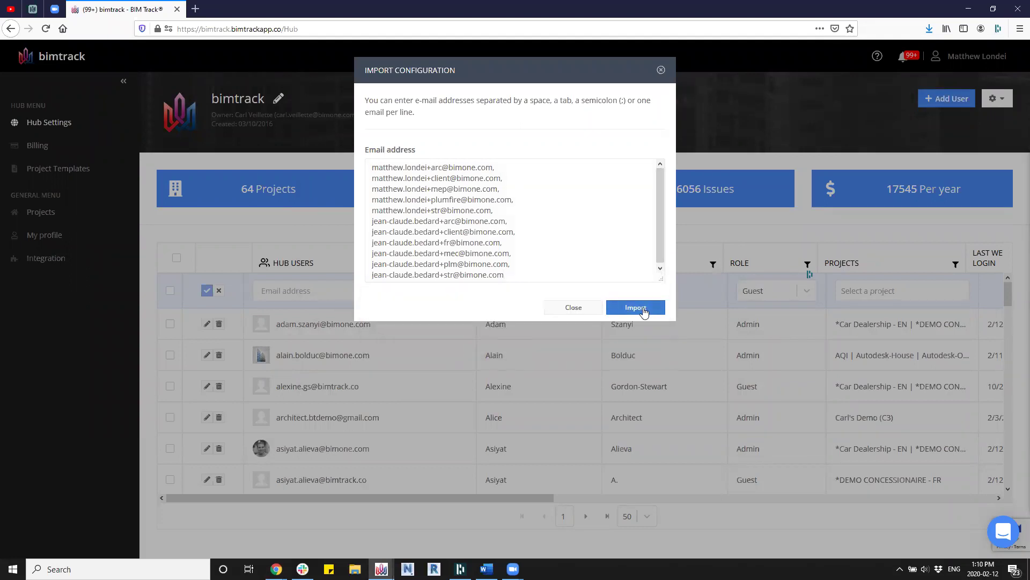
pyautogui.click(642, 310)
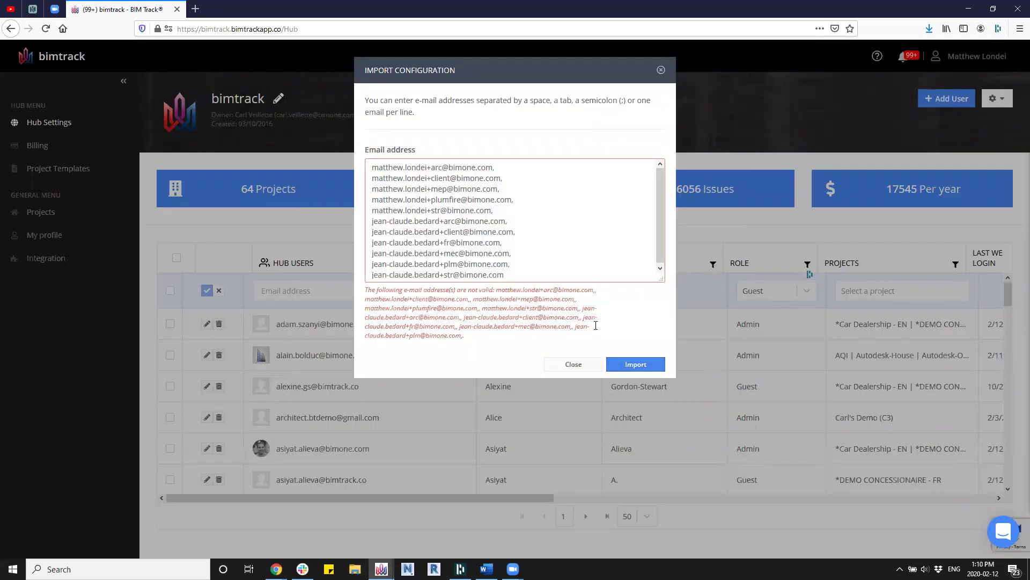
# Close the user import, discard the empty user entry, and look through the hub user list for a pending invitation.
pyautogui.click(573, 365)
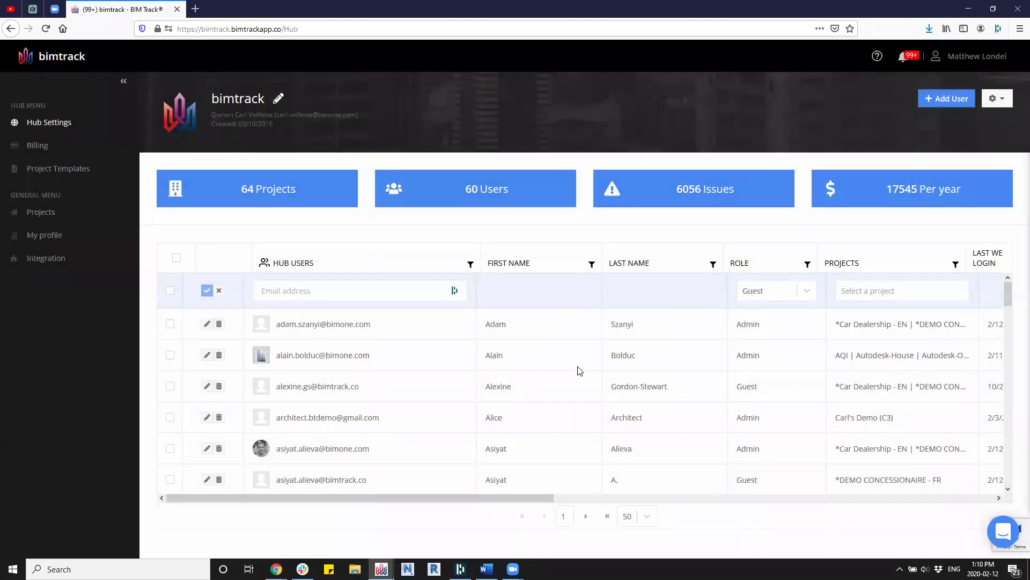
pyautogui.click(219, 291)
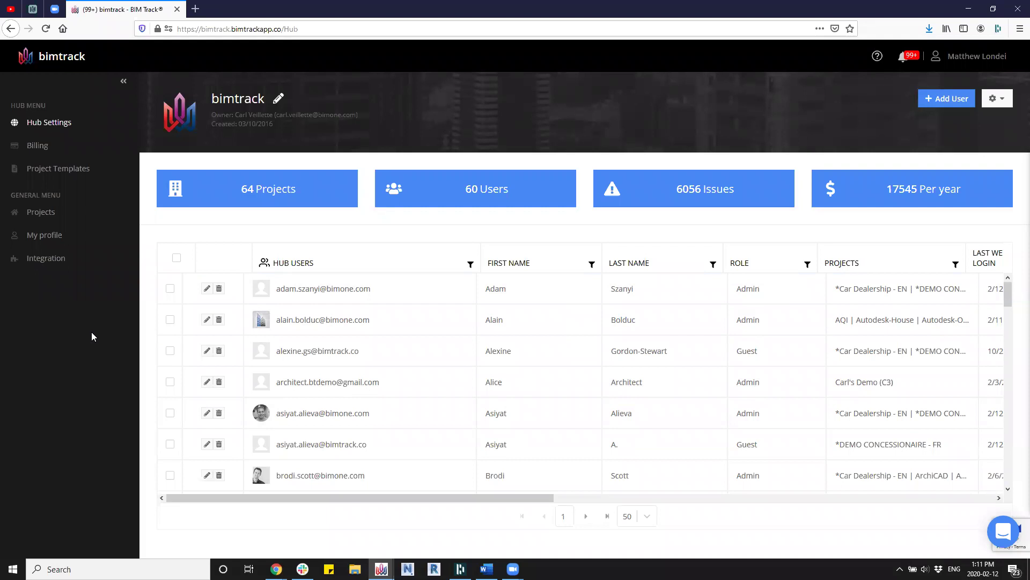
pyautogui.scroll(-3, 237, 368)
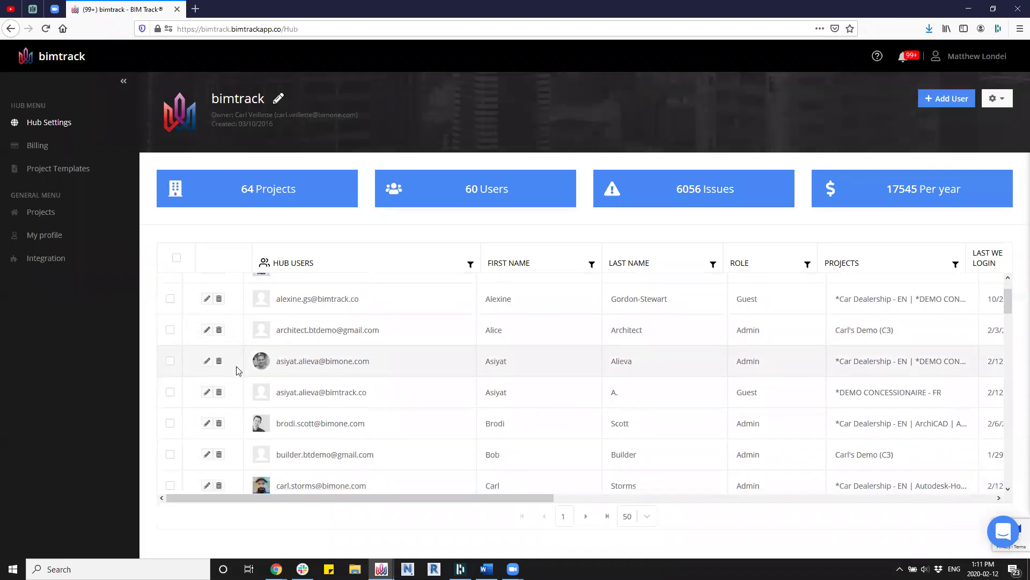
pyautogui.scroll(-3, 238, 369)
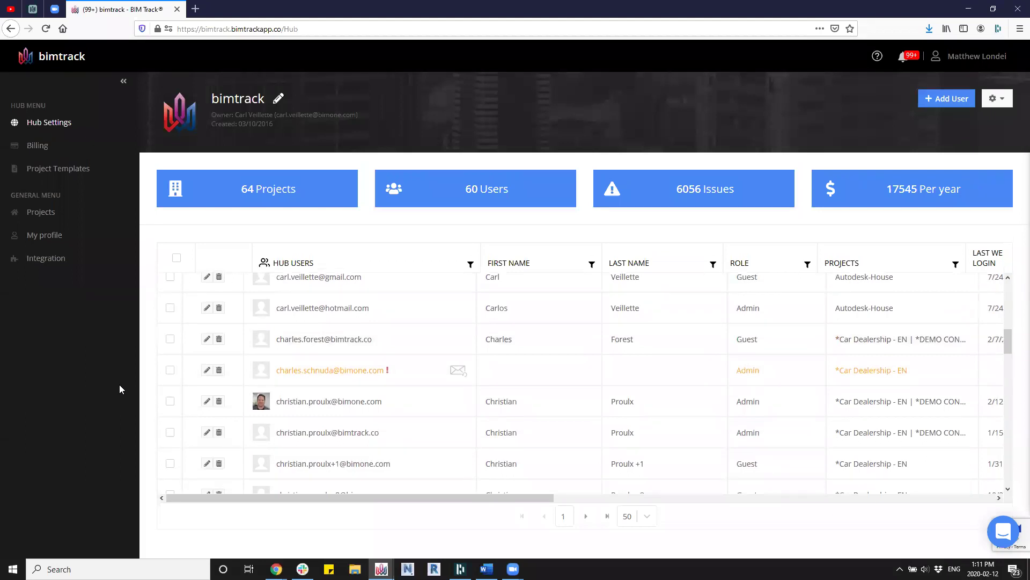
pyautogui.moveTo(289, 375)
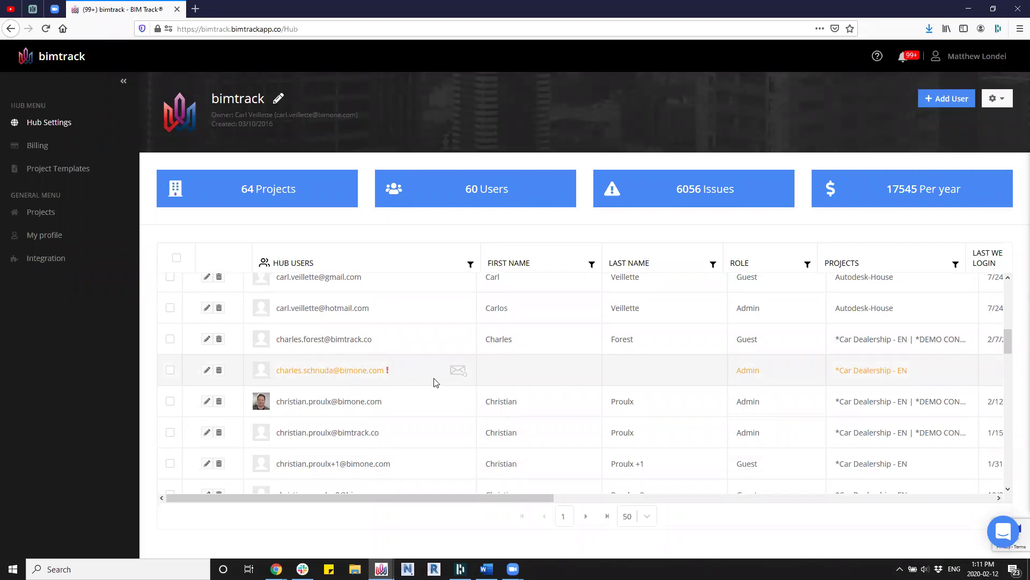
pyautogui.moveTo(458, 375)
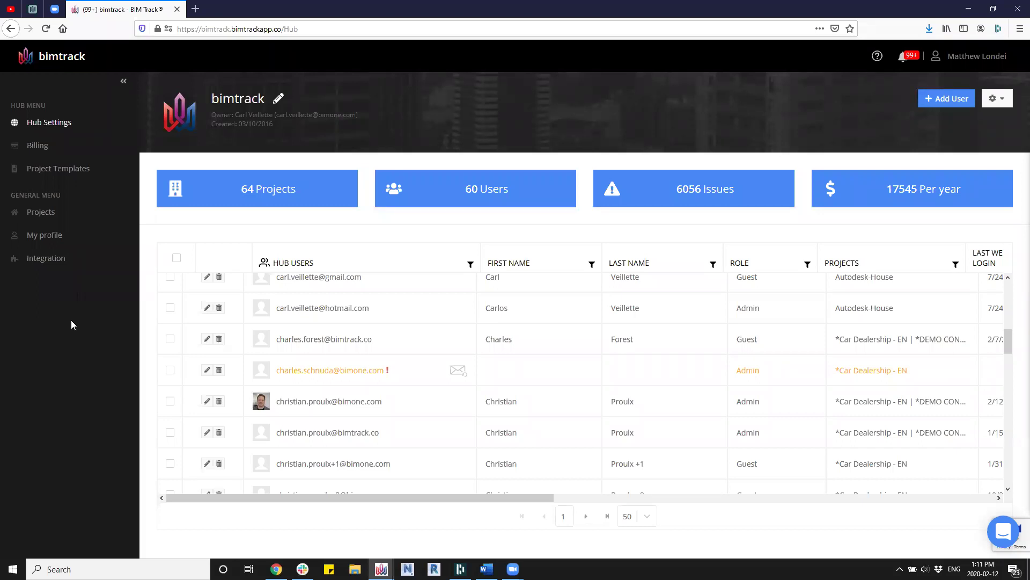
# Go to the projects list and try to create a project named Car Dealership from the WEBINAR TEMPLATE.
pyautogui.click(34, 213)
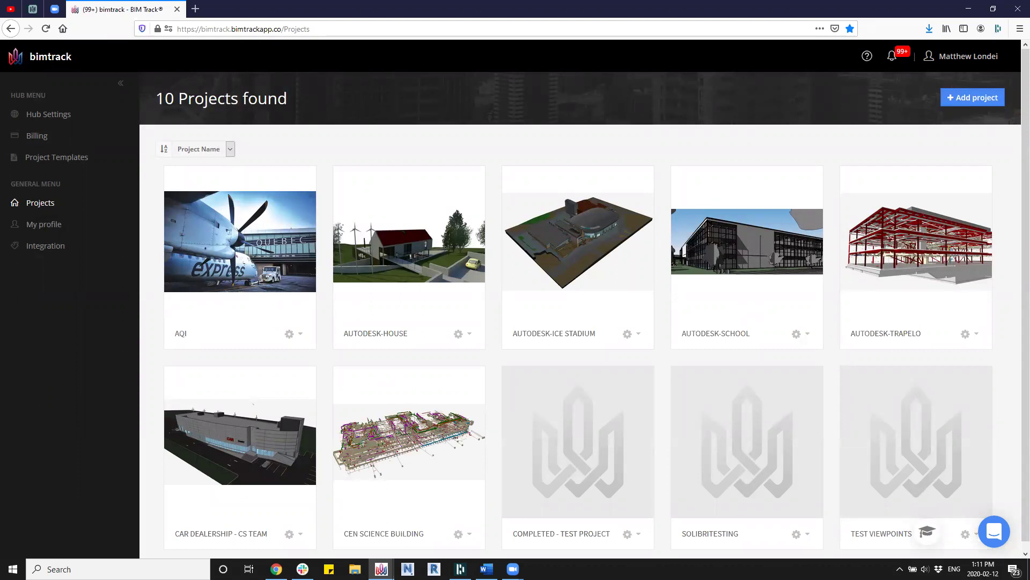
pyautogui.hotkey('alt', 'Tab')
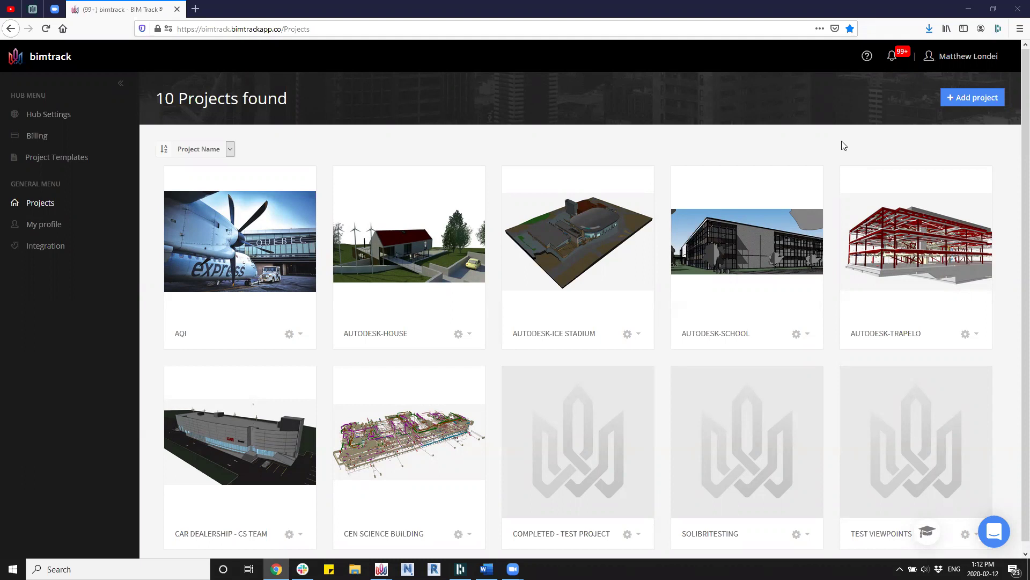
pyautogui.click(964, 103)
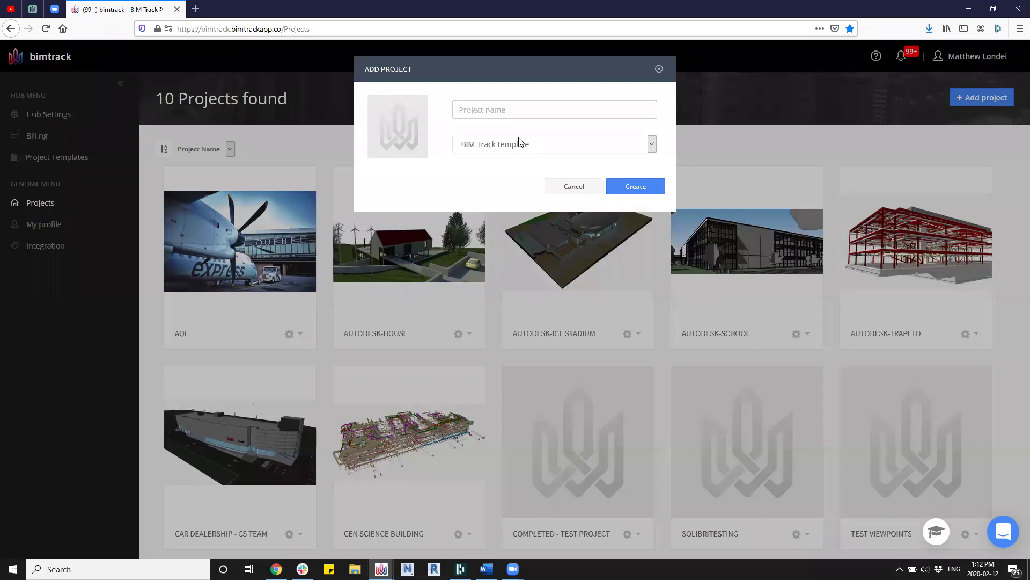
pyautogui.write('Car Dealership')
pyautogui.click(550, 149)
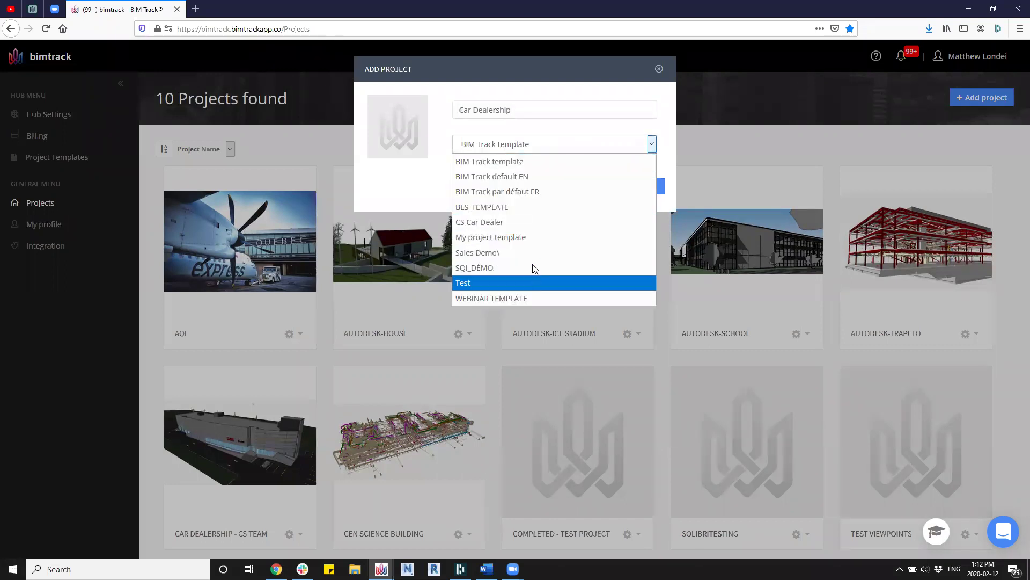
pyautogui.click(508, 298)
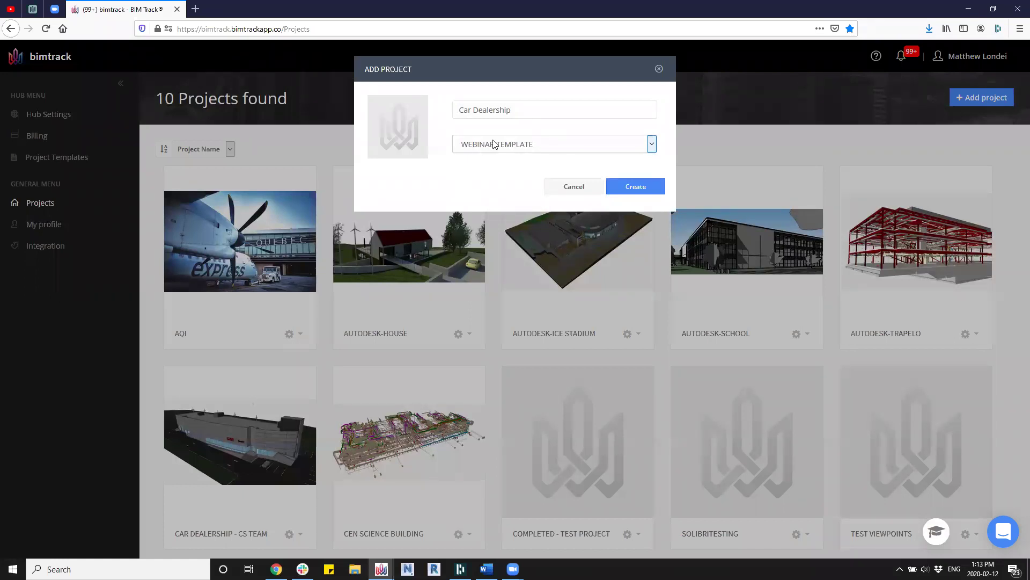
pyautogui.click(644, 194)
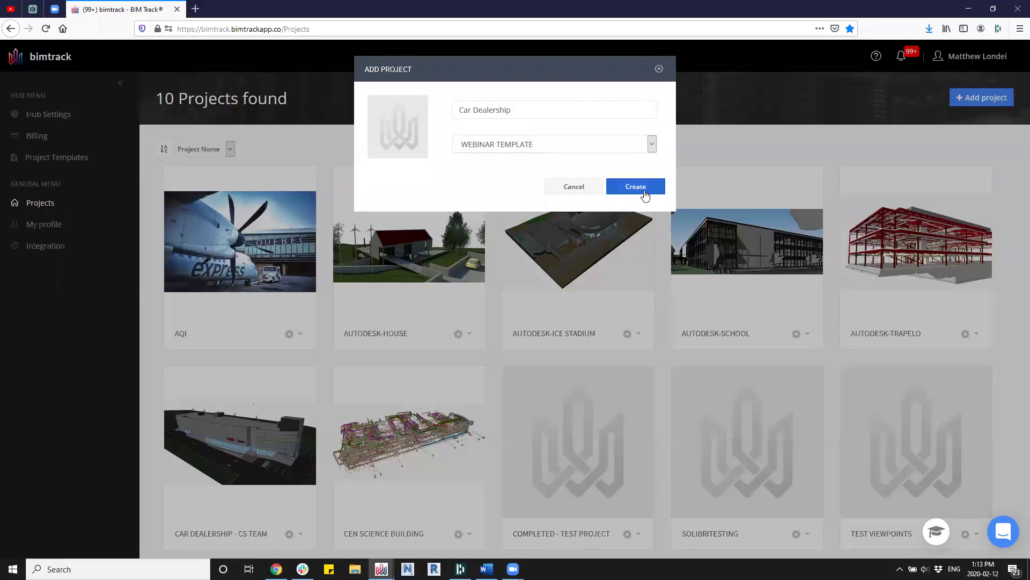
# Change the new project's name to Car Dealership - CS Team 2 and create the project.
pyautogui.click(521, 109)
pyautogui.write('- CS')
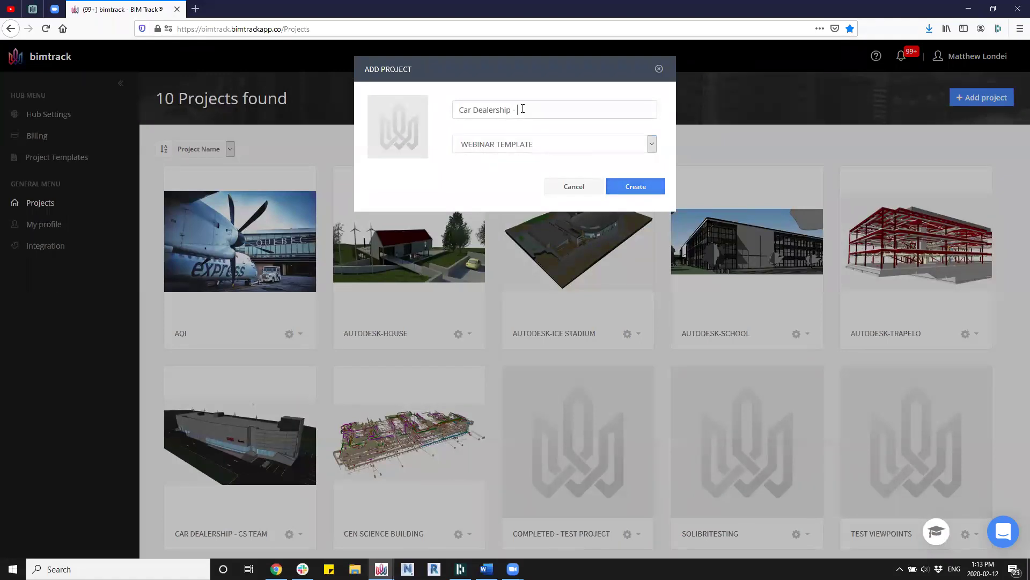
pyautogui.write(' Team 2')
pyautogui.click(630, 185)
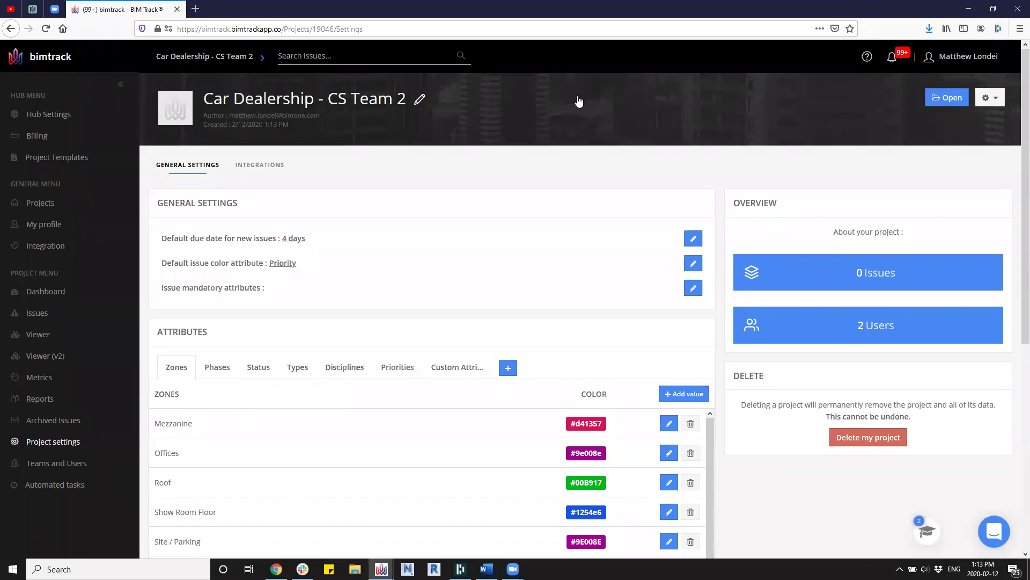
# Open the Mezzanine zone of the project attributes for editing and close it without changing anything.
pyautogui.scroll(-1, 521, 197)
pyautogui.scroll(-2, 524, 200)
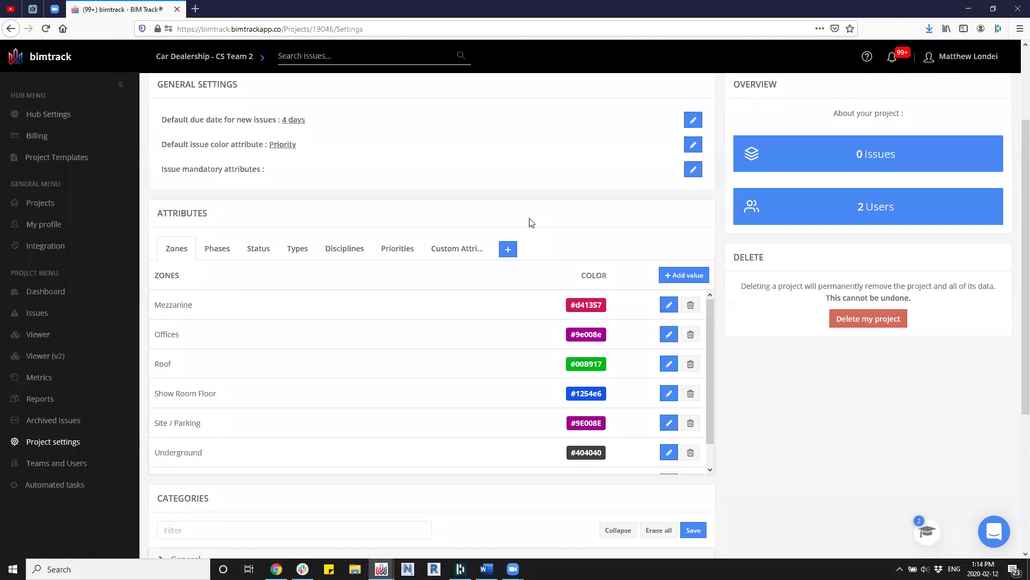
pyautogui.click(669, 305)
pyautogui.doubleClick(198, 316)
pyautogui.click(669, 308)
pyautogui.scroll(-1, 179, 252)
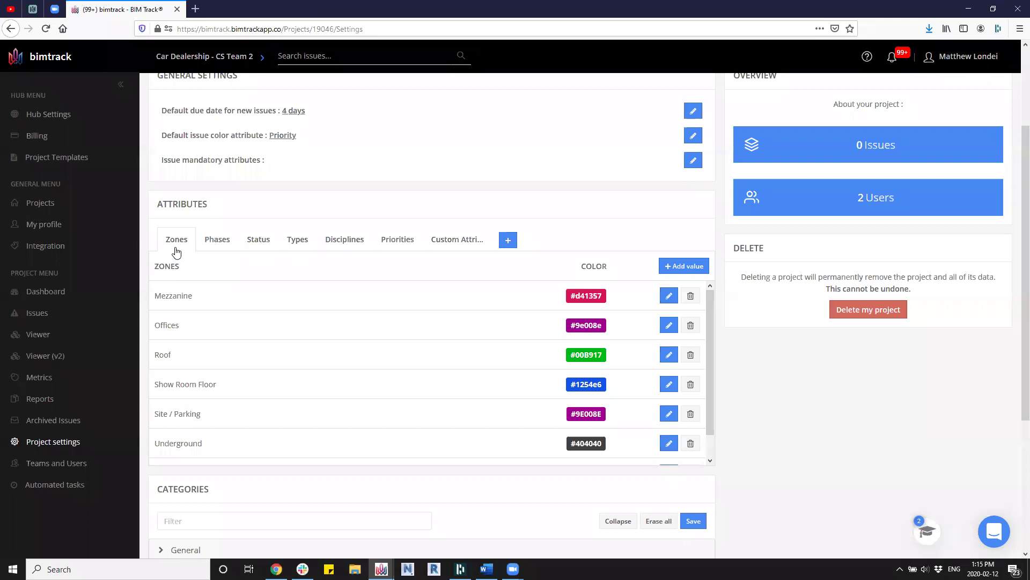
# Review the project's phase, status and type attribute values.
pyautogui.click(224, 242)
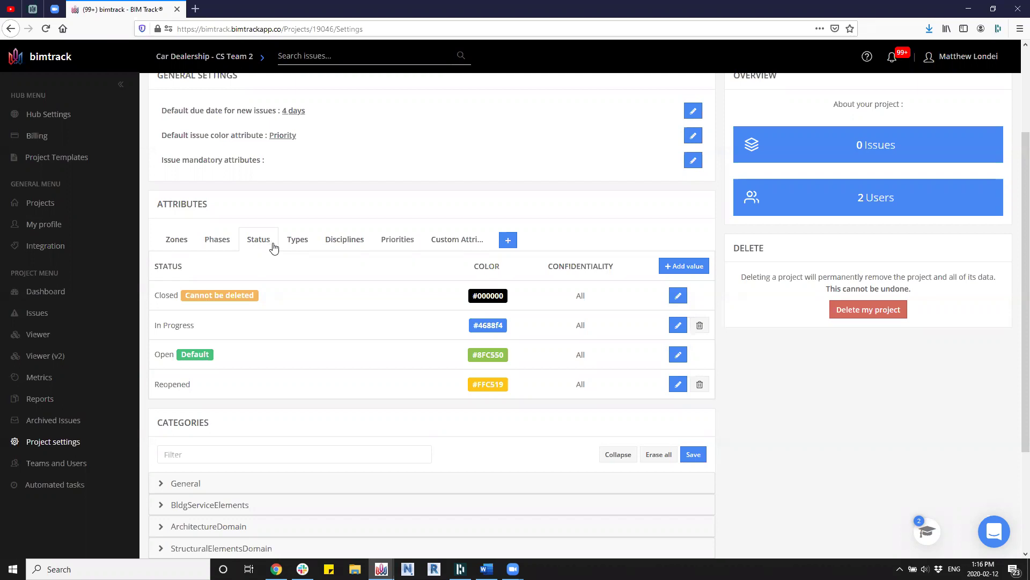
pyautogui.click(292, 246)
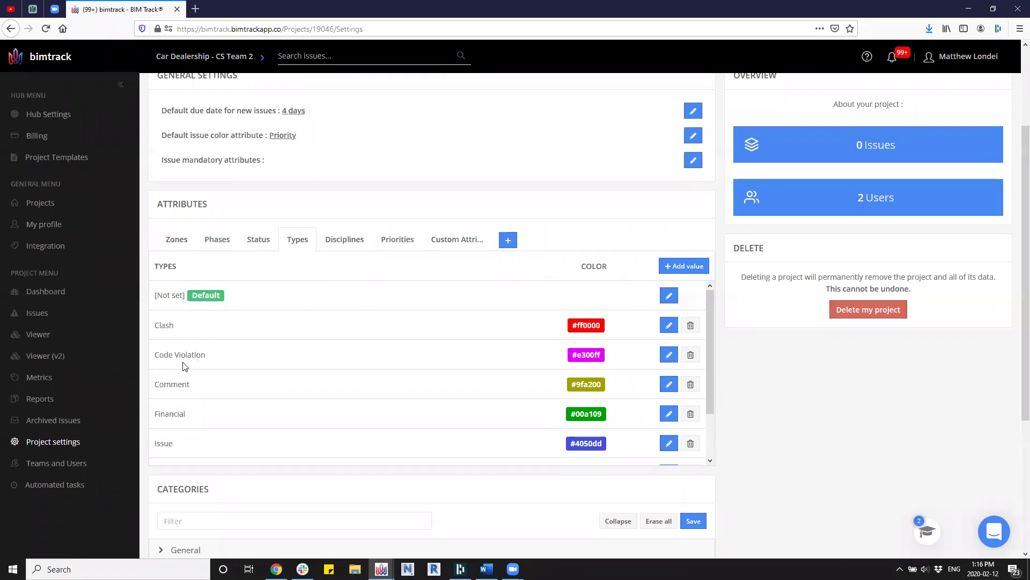
pyautogui.scroll(-1, 167, 443)
pyautogui.scroll(-4, 170, 440)
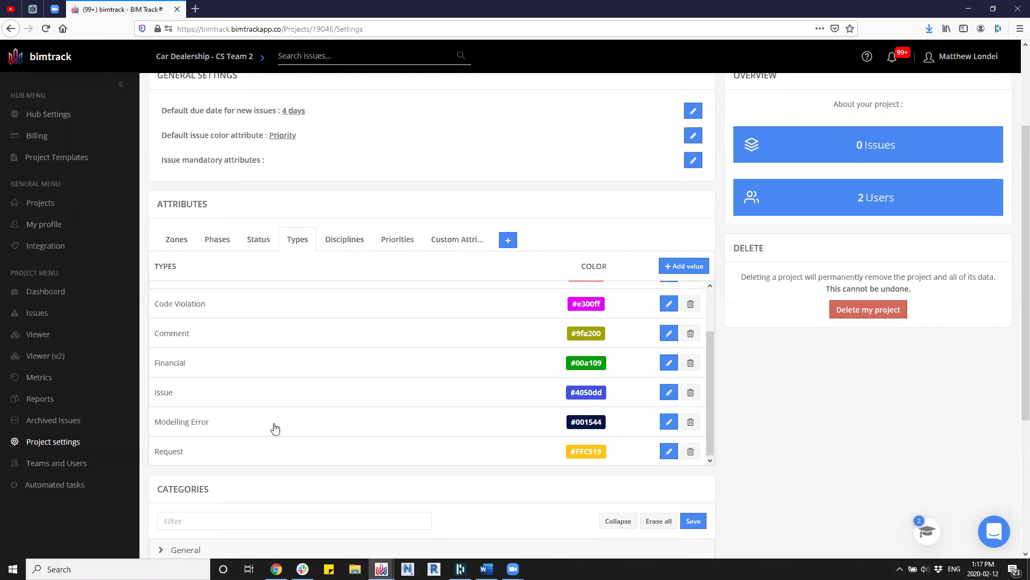
pyautogui.scroll(3, 277, 427)
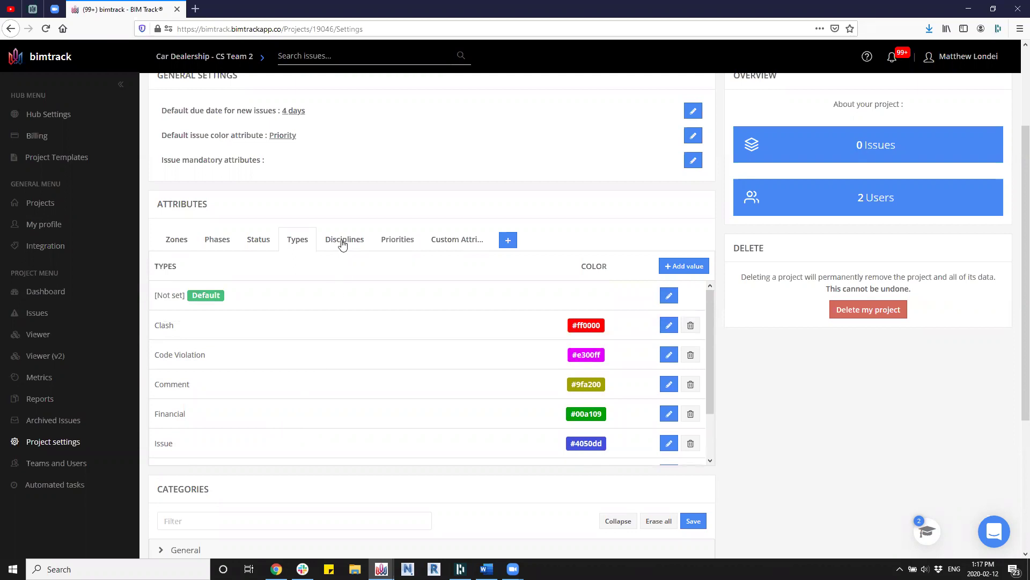
# In the project's disciplines, copy the name of the Structure discipline and rename that discipline to Structure - Steel.
pyautogui.click(342, 243)
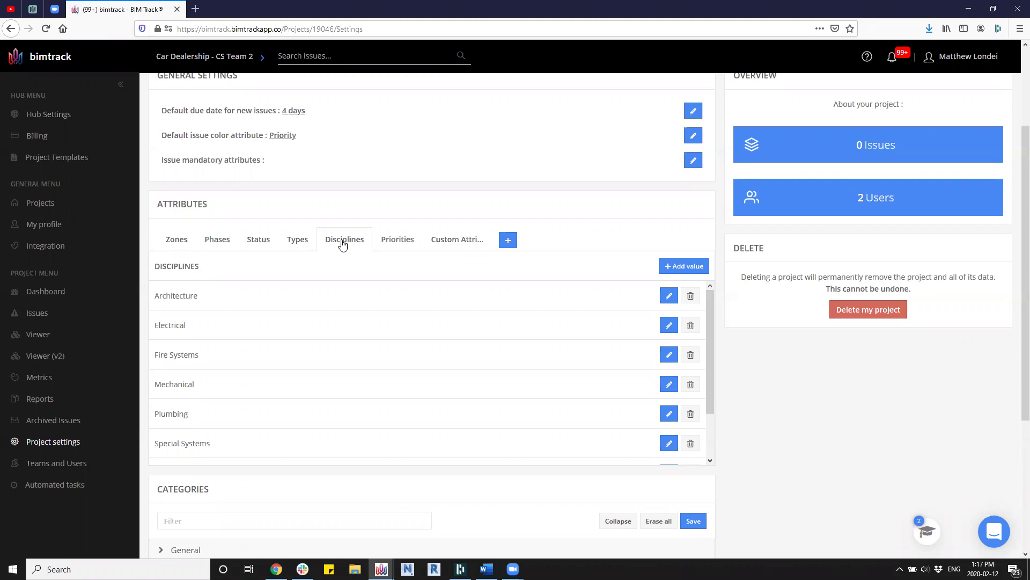
pyautogui.scroll(-2, 408, 193)
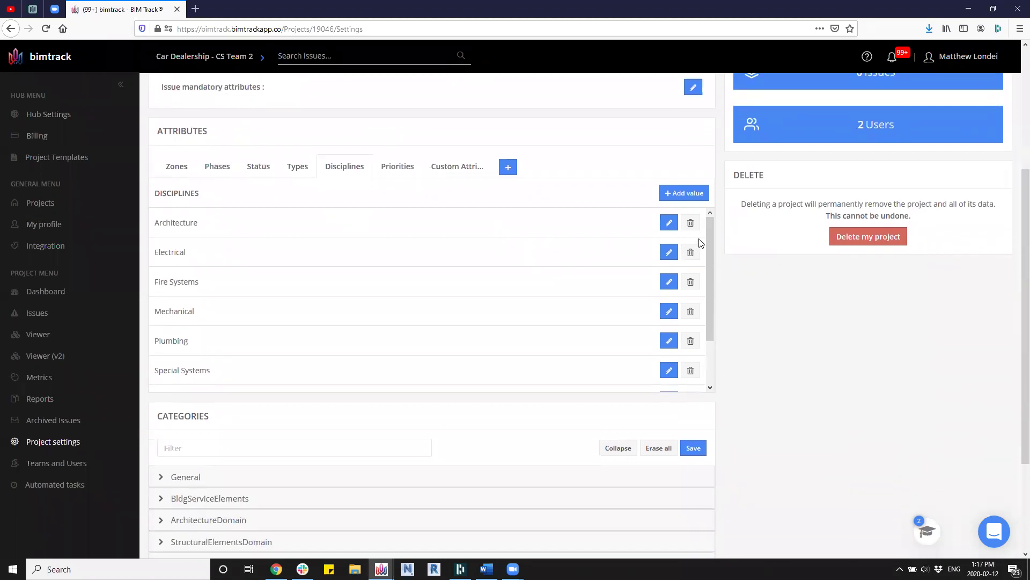
pyautogui.scroll(-2, 710, 268)
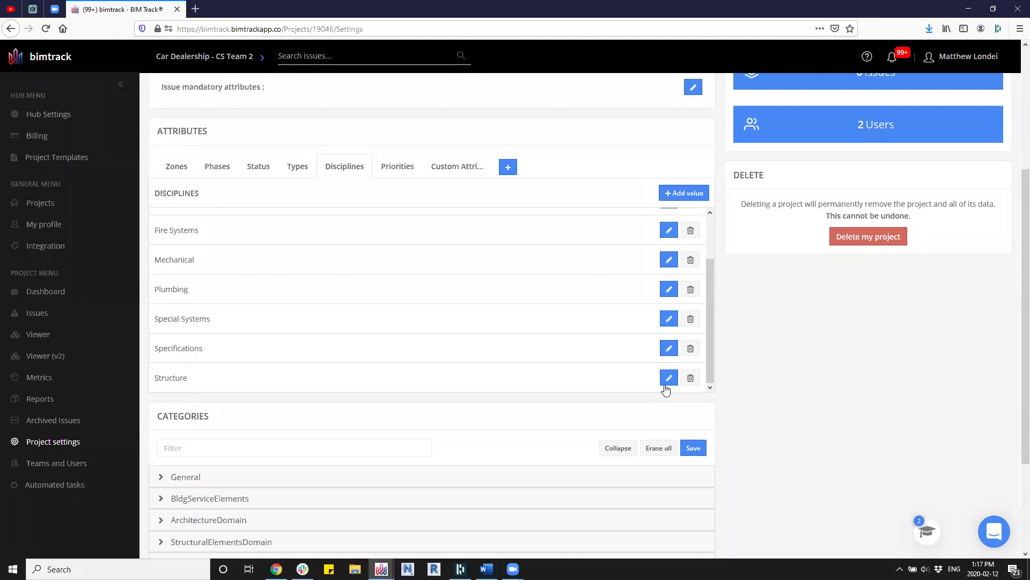
pyautogui.click(667, 381)
pyautogui.doubleClick(207, 384)
pyautogui.hotkey('ctrl', 'c')
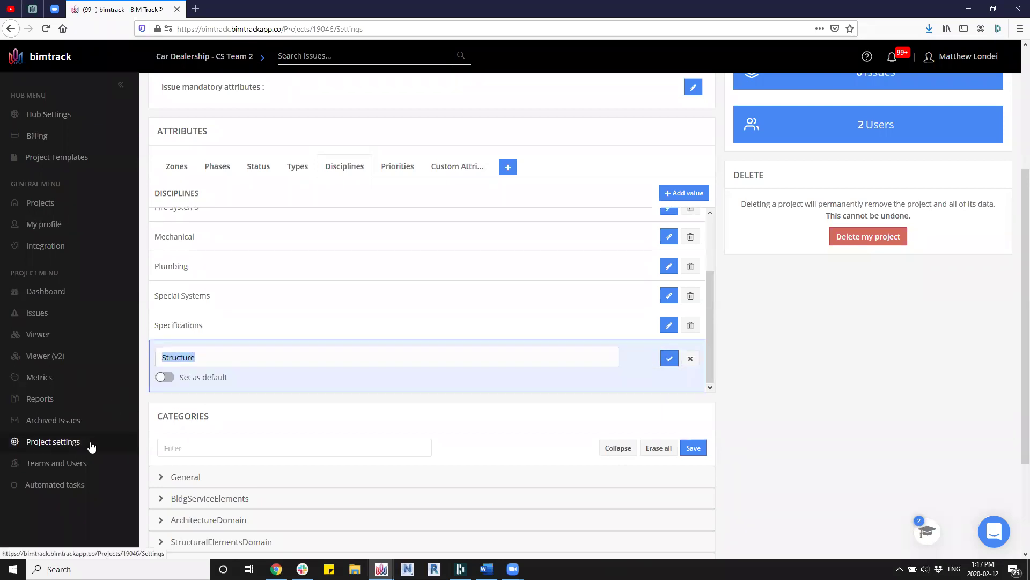
pyautogui.click(220, 353)
pyautogui.write('- Steel')
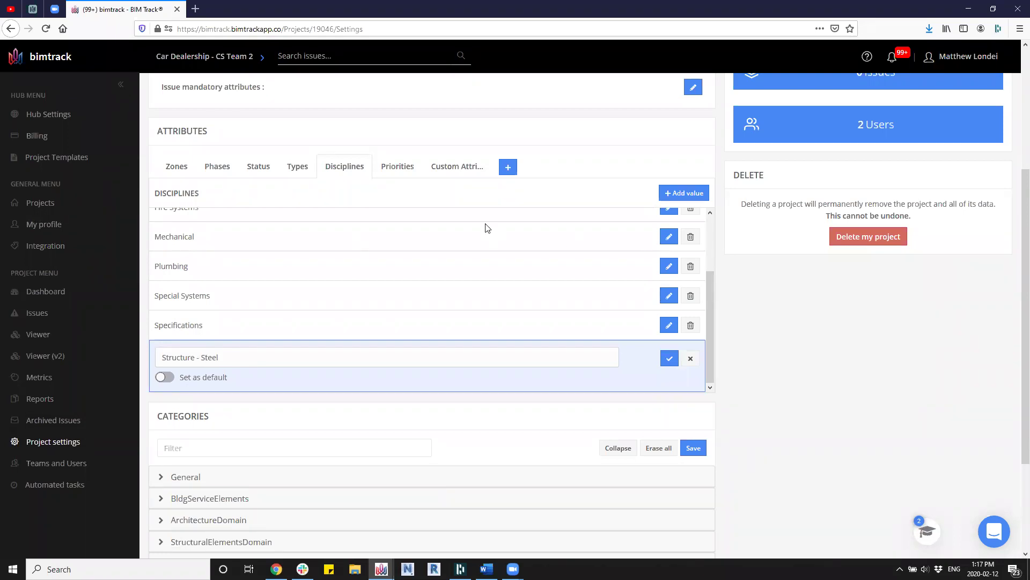
pyautogui.click(688, 361)
# Add a discipline named Structure - Concrete, reusing the copied name, and check the discipline list.
pyautogui.click(686, 193)
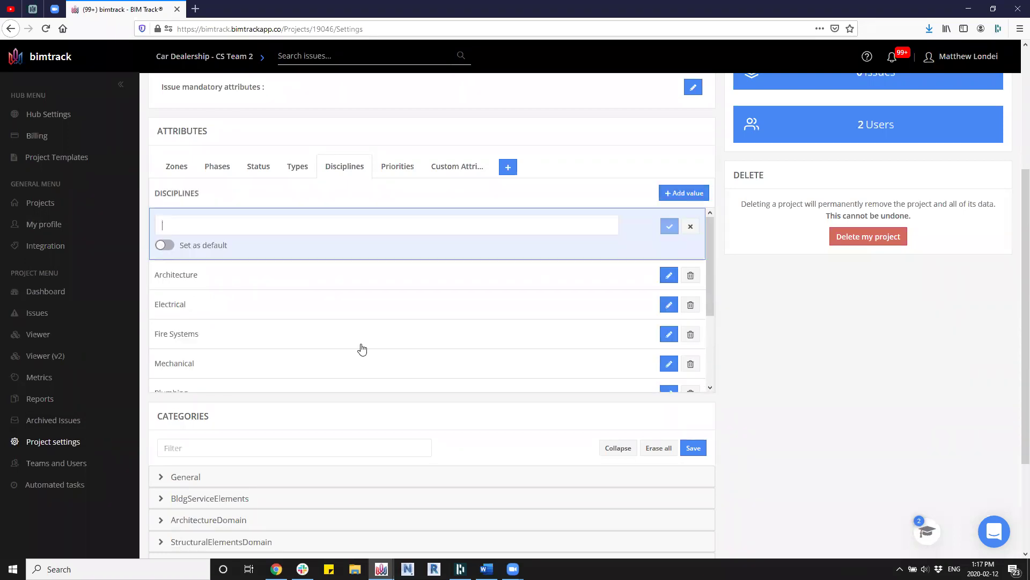
pyautogui.hotkey('ctrl', 'v')
pyautogui.write('- ')
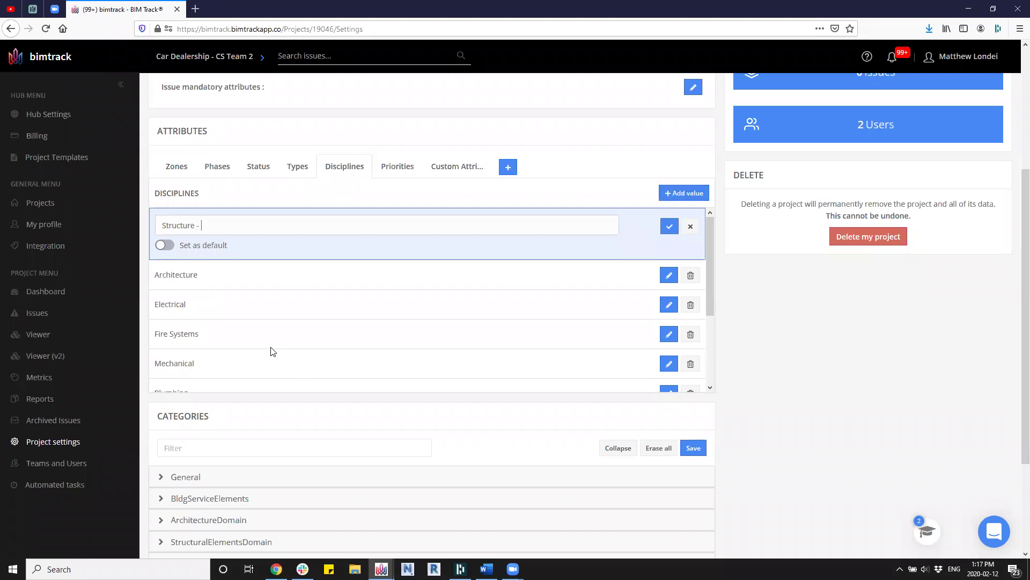
pyautogui.write('Concrete')
pyautogui.click(670, 226)
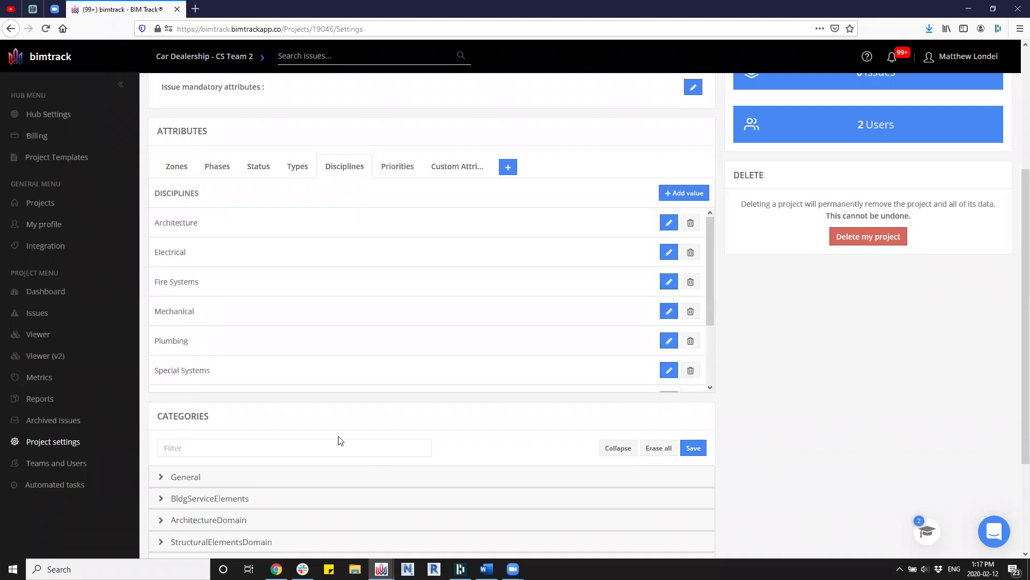
pyautogui.scroll(-3, 274, 322)
pyautogui.scroll(-2, 269, 315)
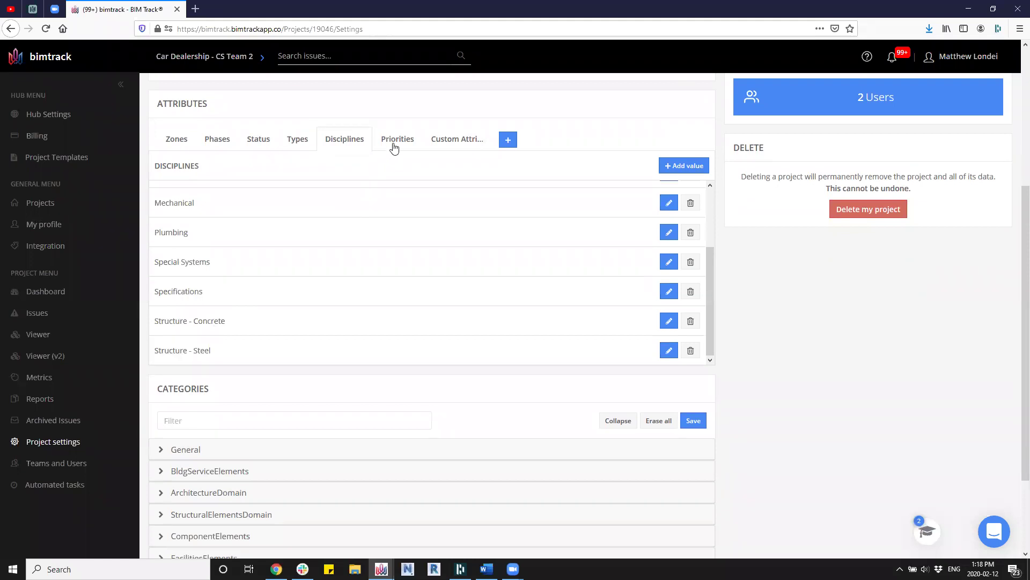
# In the project's priorities, rename Critical to "Critical ( 1 day / more than 2 teams )".
pyautogui.click(394, 146)
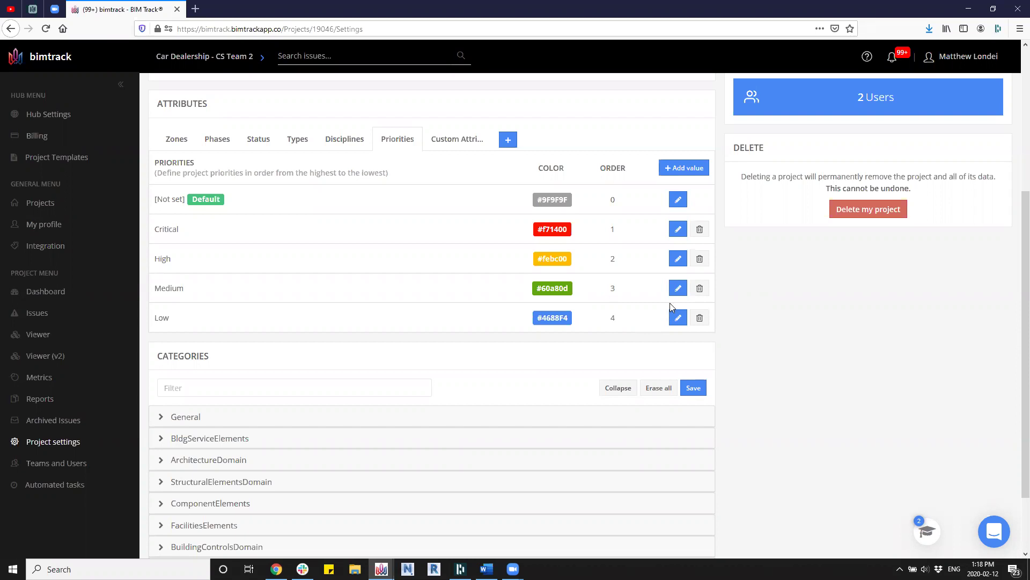
pyautogui.click(678, 230)
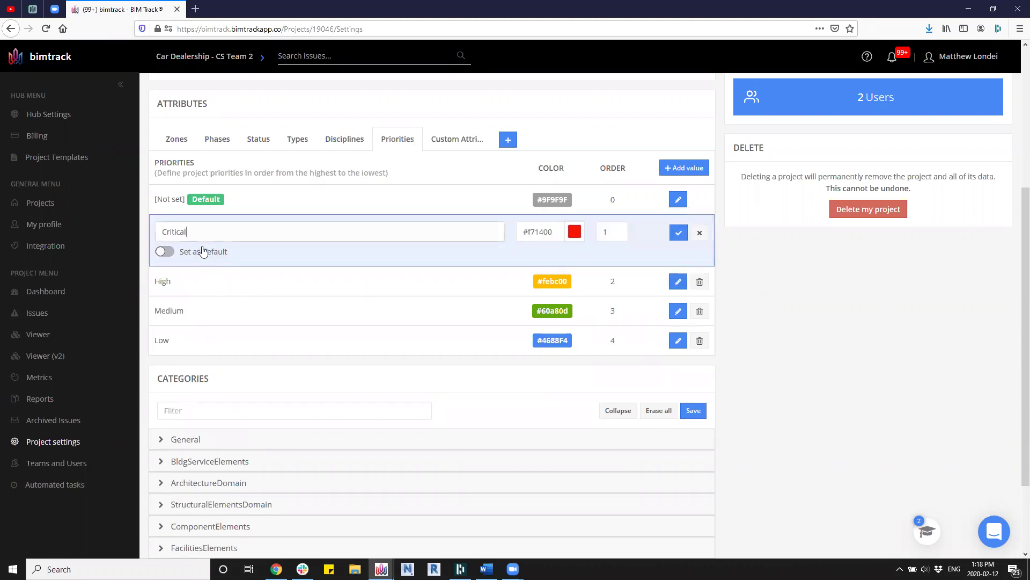
pyautogui.write('( 1 day / more 2 teas')
pyautogui.press('BackSpace')
pyautogui.write('msthan')
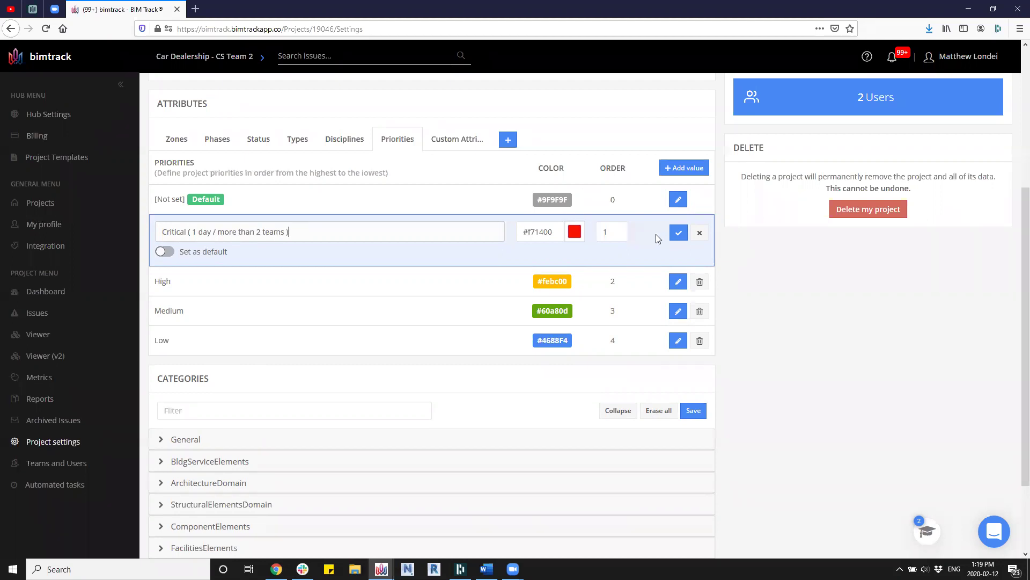
pyautogui.click(679, 233)
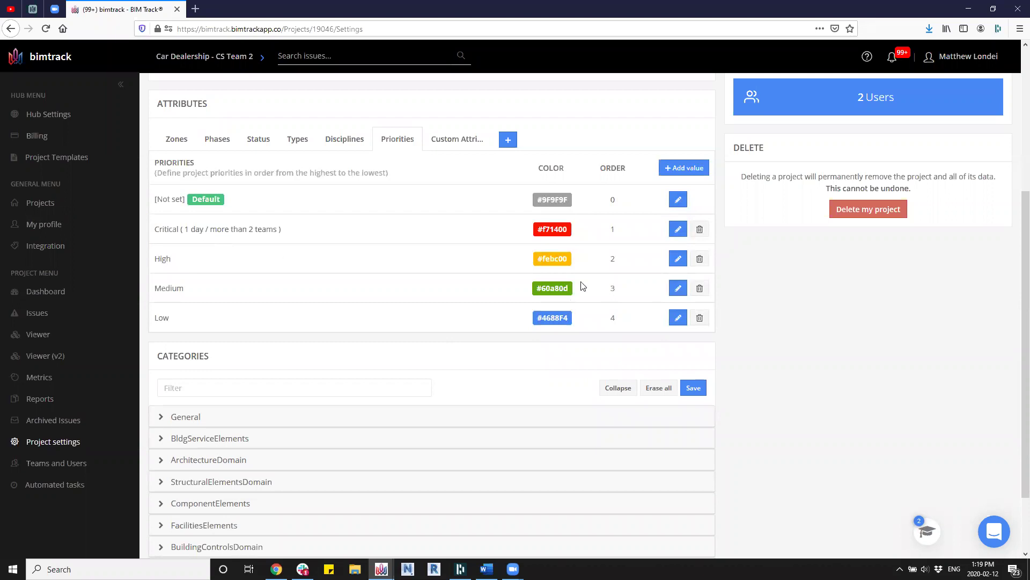
# Rename the High priority to "High ( 2-3 days / 2 teams )".
pyautogui.click(678, 258)
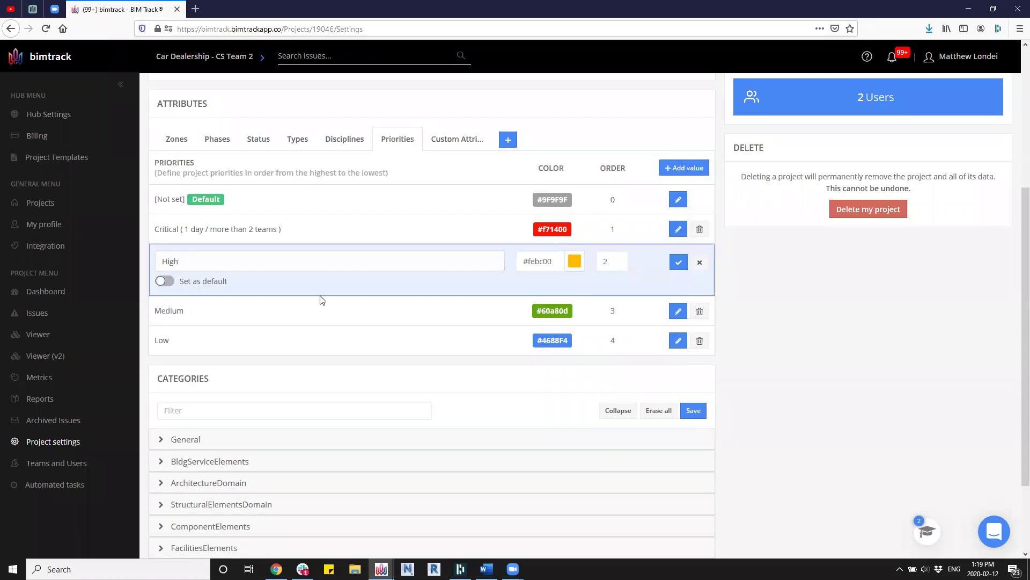
pyautogui.write('( 2-3 days / 2 teams )')
pyautogui.click(679, 262)
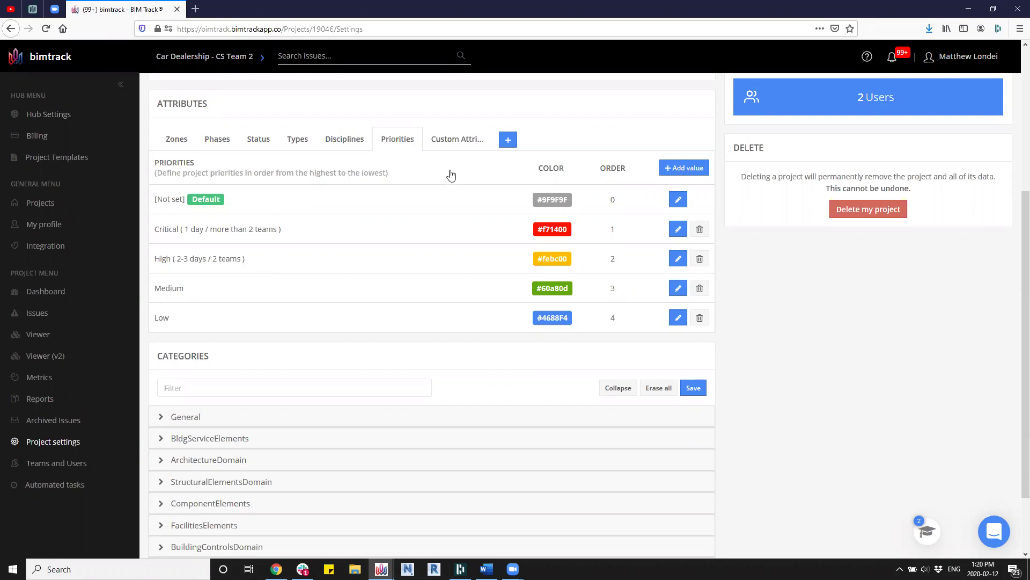
# Add a project issue attribute named Level that uses predefined values.
pyautogui.click(455, 143)
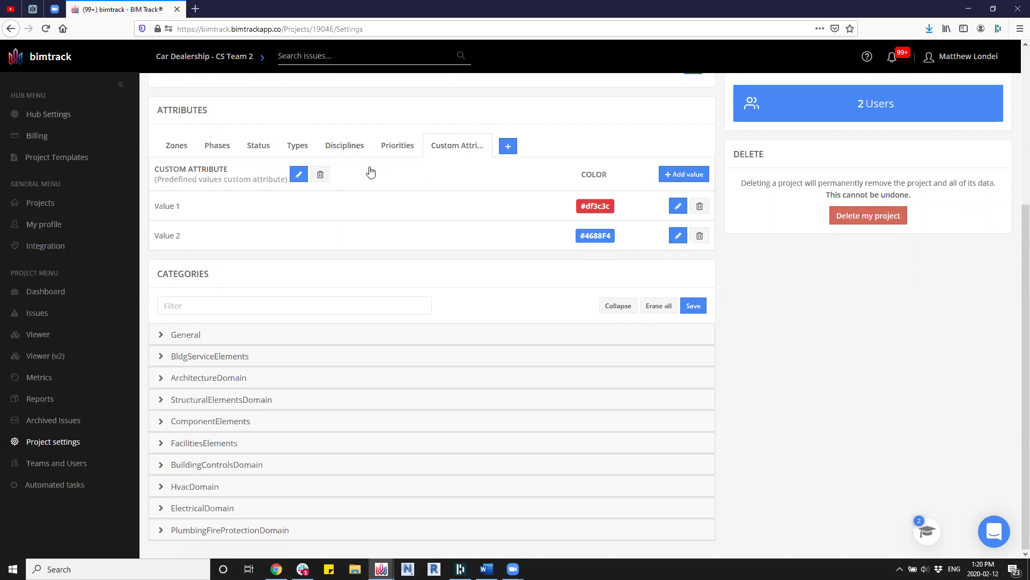
pyautogui.click(507, 147)
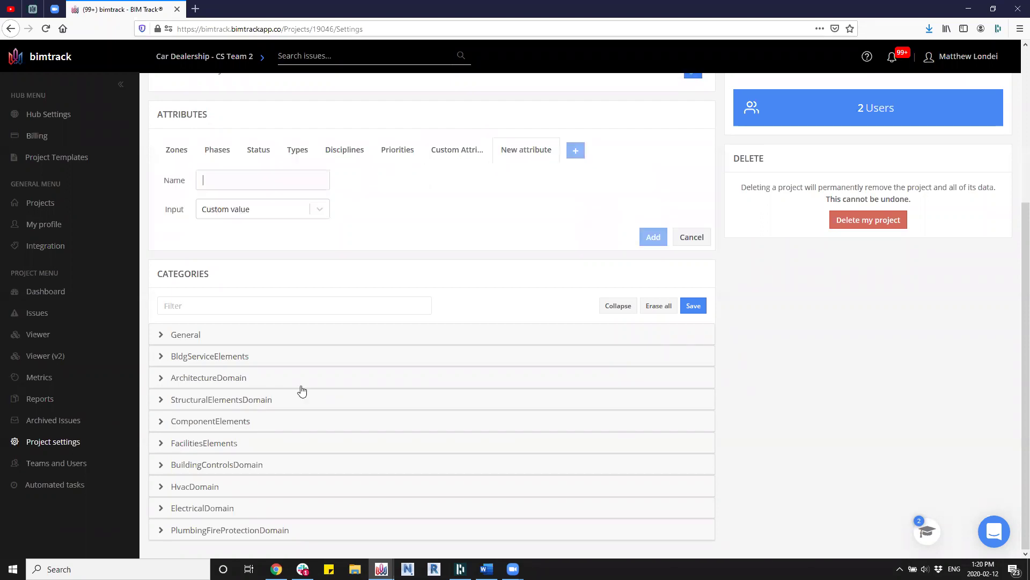
pyautogui.click(321, 215)
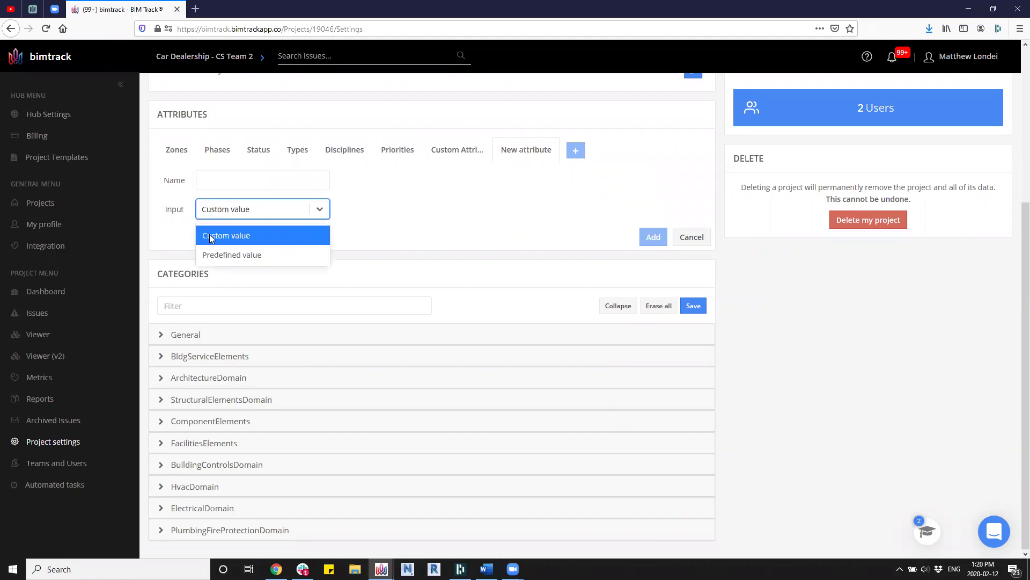
pyautogui.click(251, 256)
pyautogui.click(242, 182)
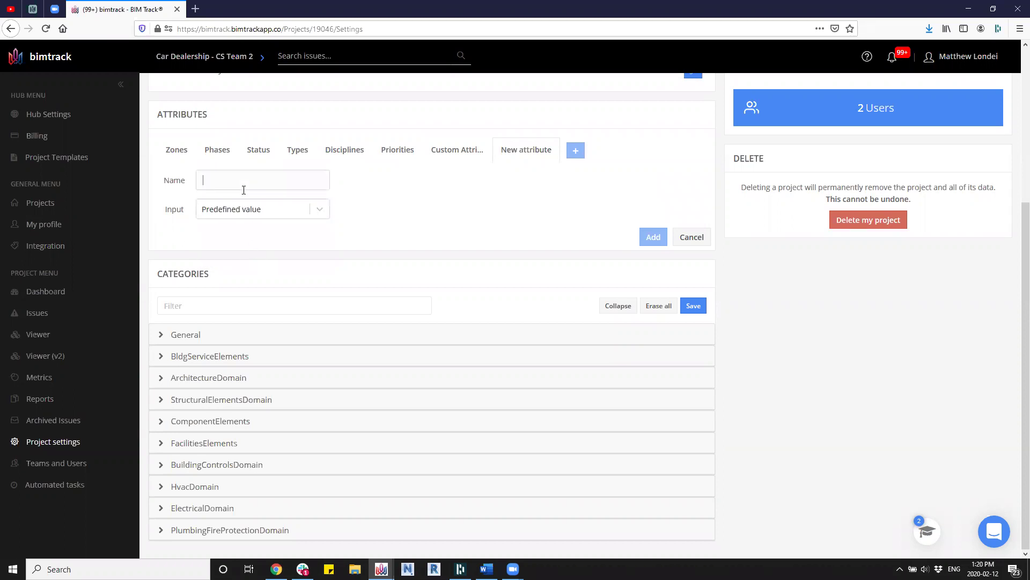
pyautogui.write('Level')
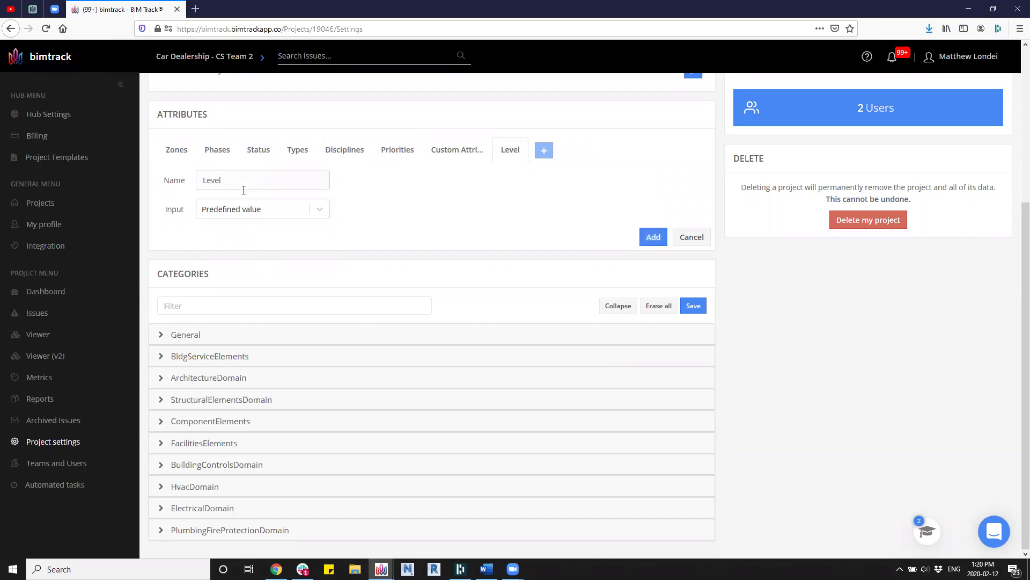
pyautogui.click(651, 236)
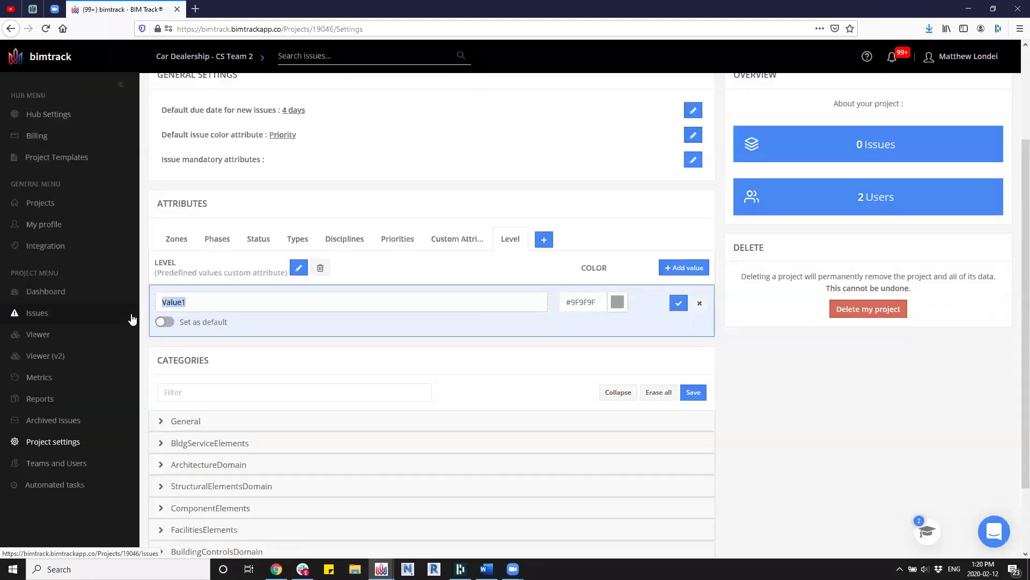
# Name the Level attribute's first value Level 1 and add a second value named Level 2.
pyautogui.press('BackSpace')
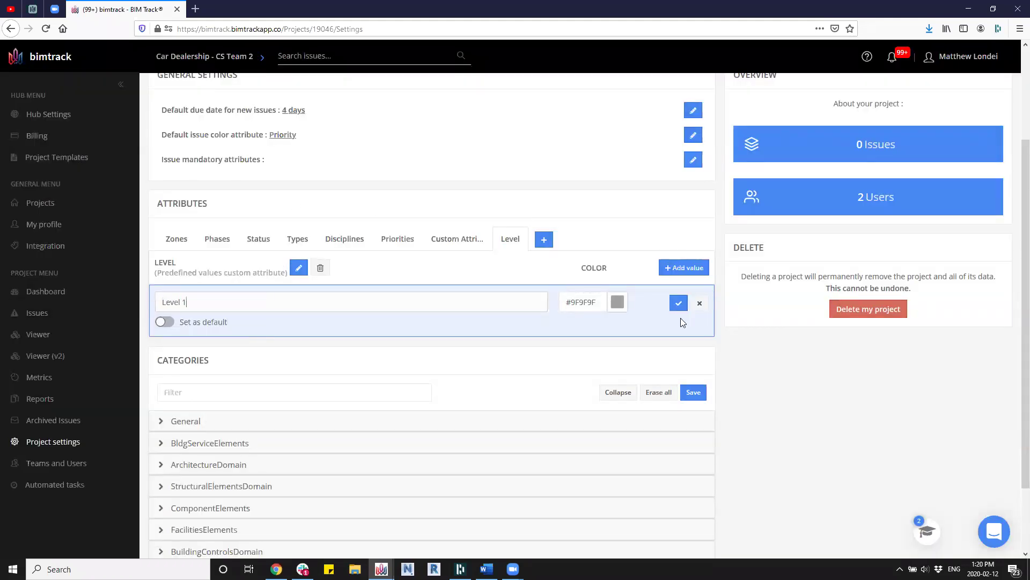
pyautogui.click(678, 302)
pyautogui.click(683, 268)
pyautogui.write('Level 2')
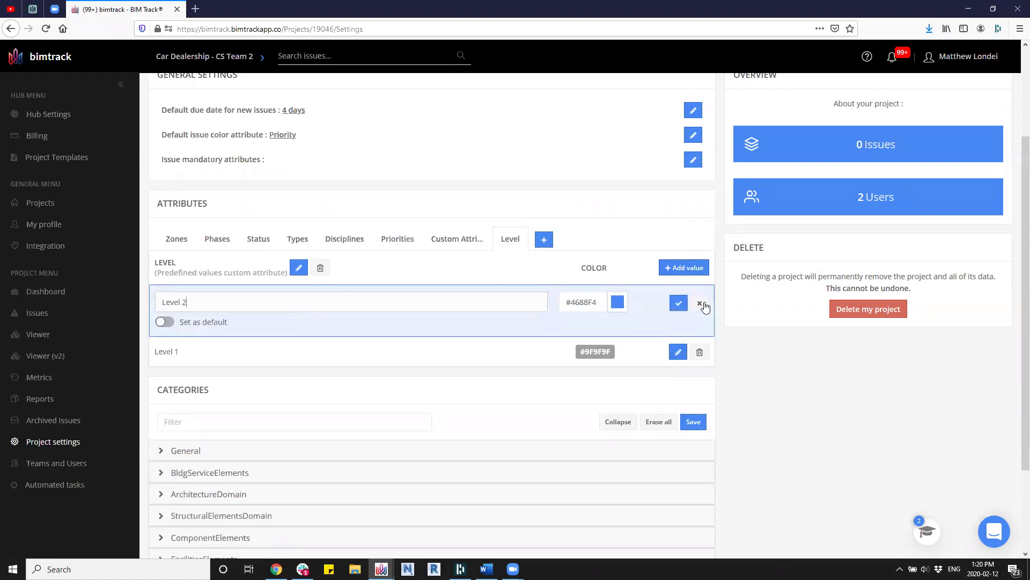
pyautogui.click(678, 303)
# Add another issue attribute named Cost with the Custom value input type.
pyautogui.click(543, 240)
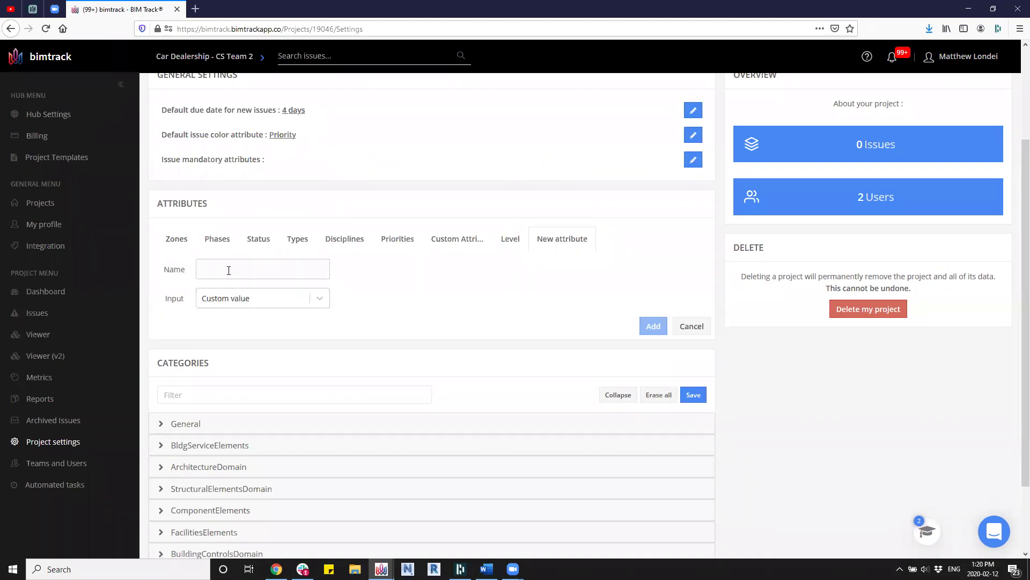
pyautogui.write('Cost')
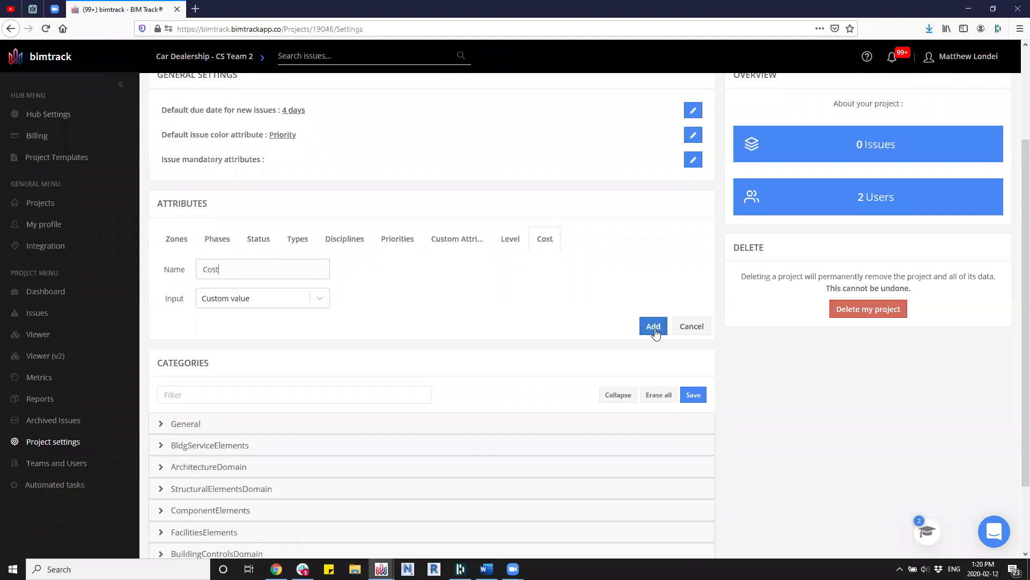
pyautogui.click(655, 327)
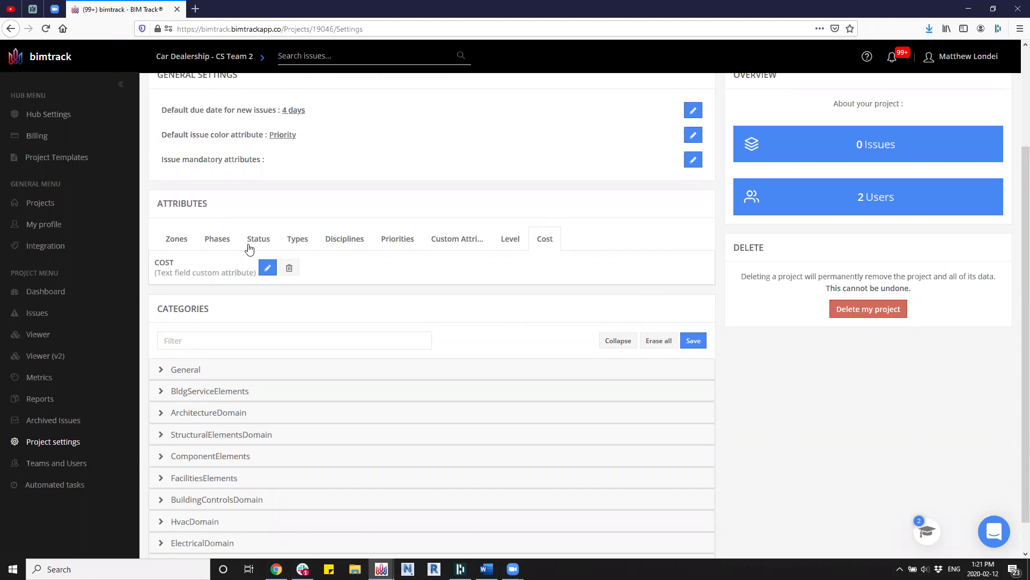
# Check the project's status values, then examine the full list of teams in the project's teams and users.
pyautogui.click(249, 246)
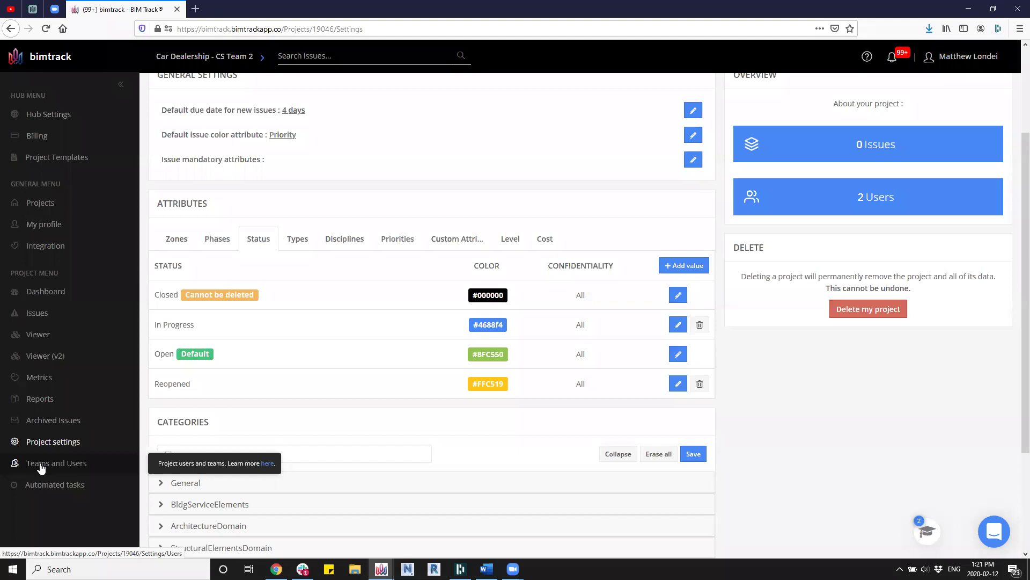
pyautogui.click(40, 468)
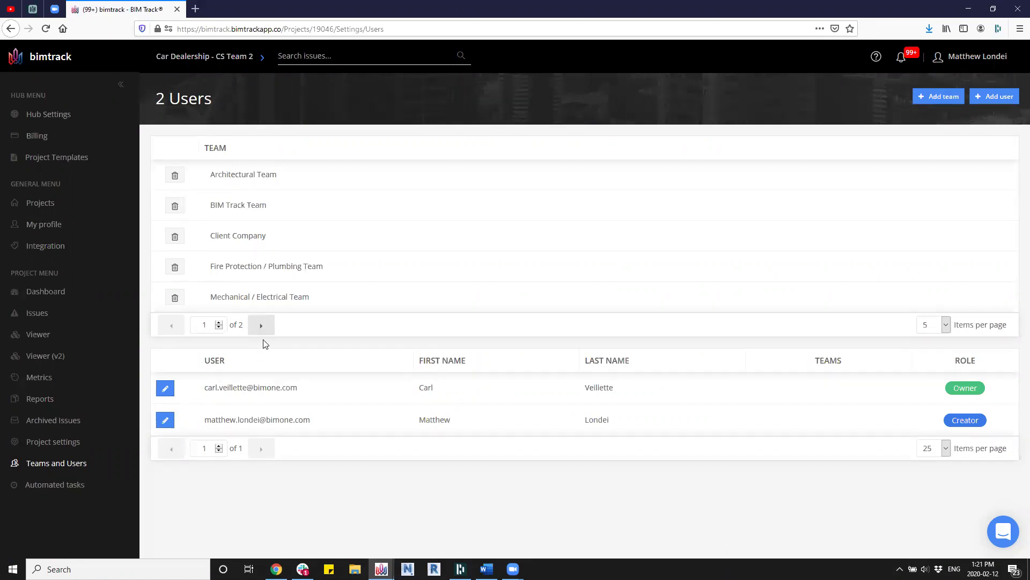
pyautogui.click(261, 325)
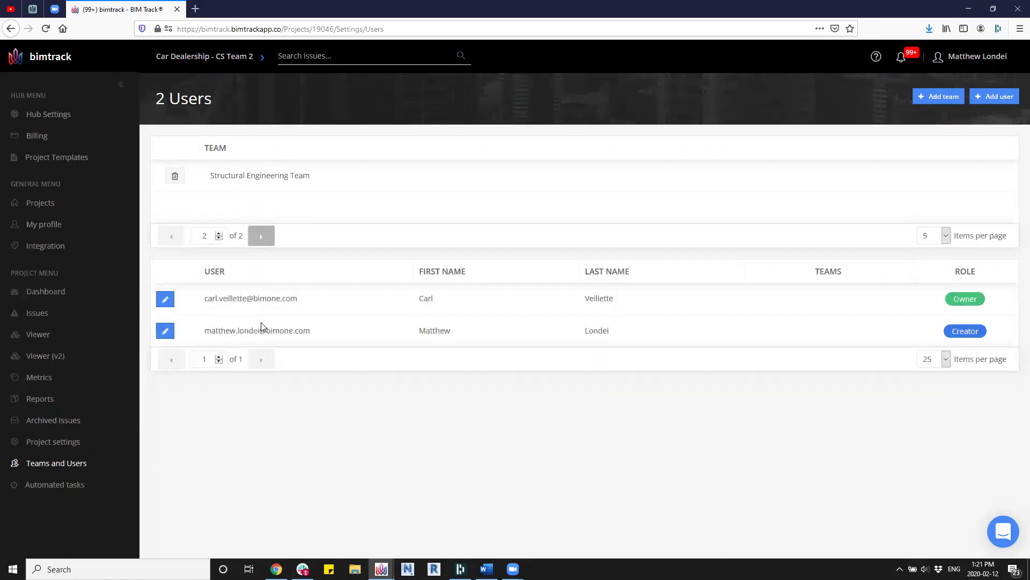
pyautogui.click(173, 237)
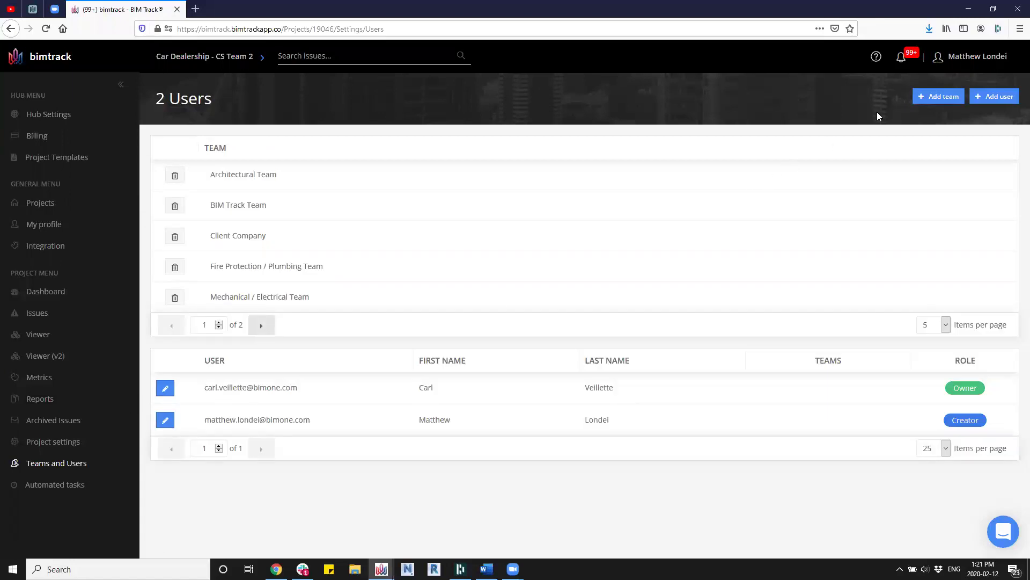
# Add a project team named All Users.
pyautogui.click(929, 103)
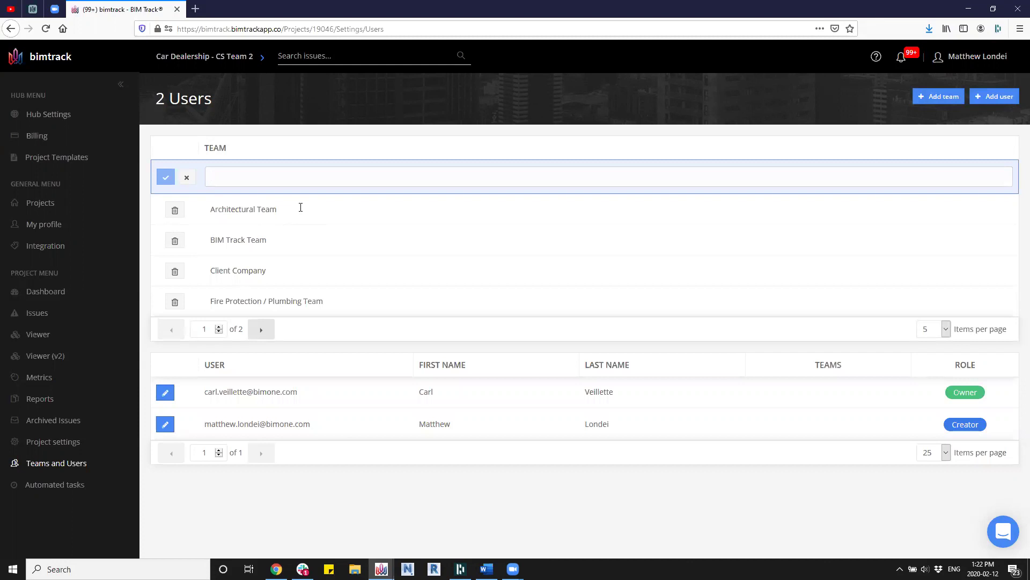
pyautogui.write('All Users')
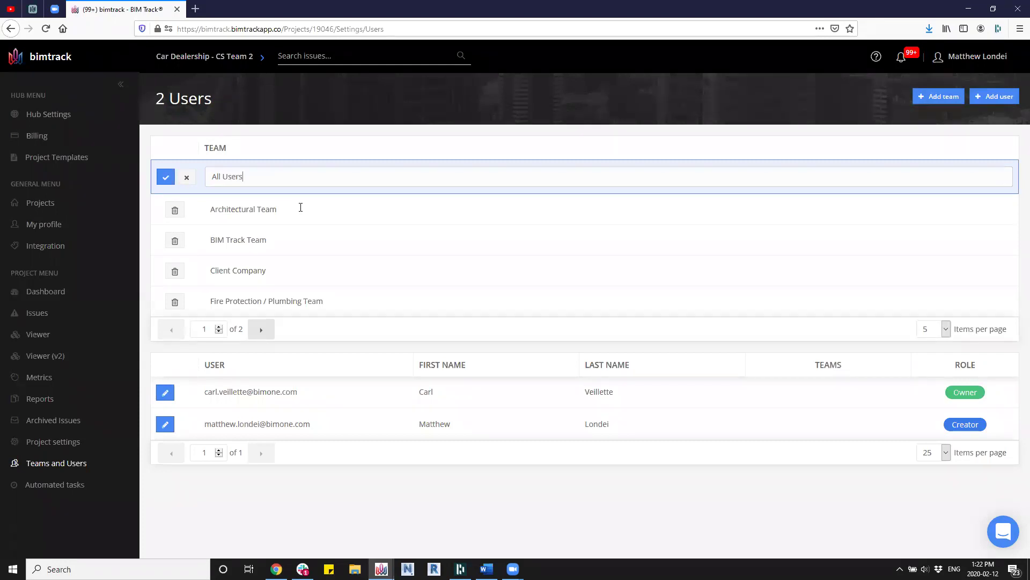
pyautogui.click(167, 178)
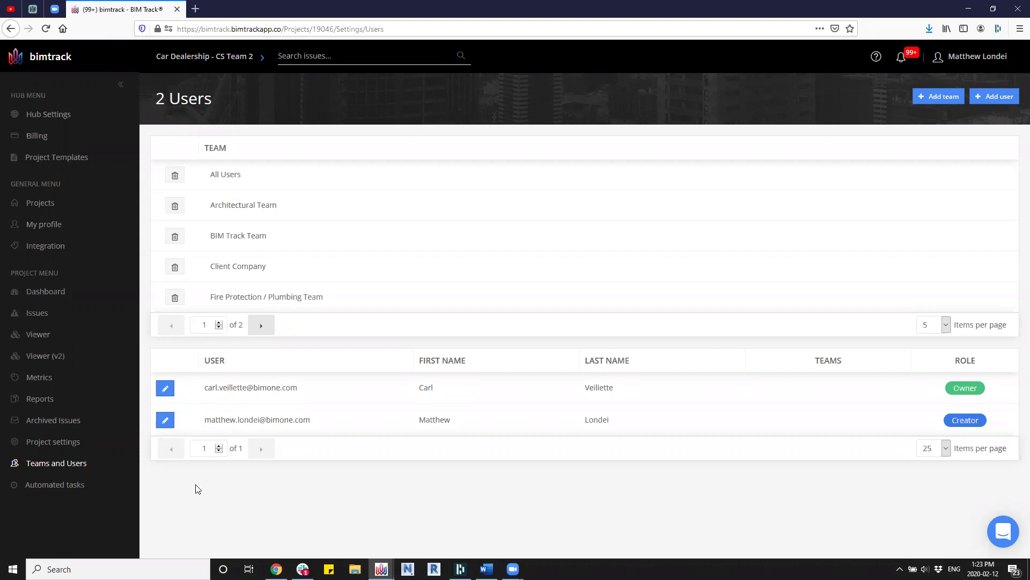
# Start a new project user entry with the architect's e-mail and assign it to the All Users and Architectural Team teams.
pyautogui.click(985, 98)
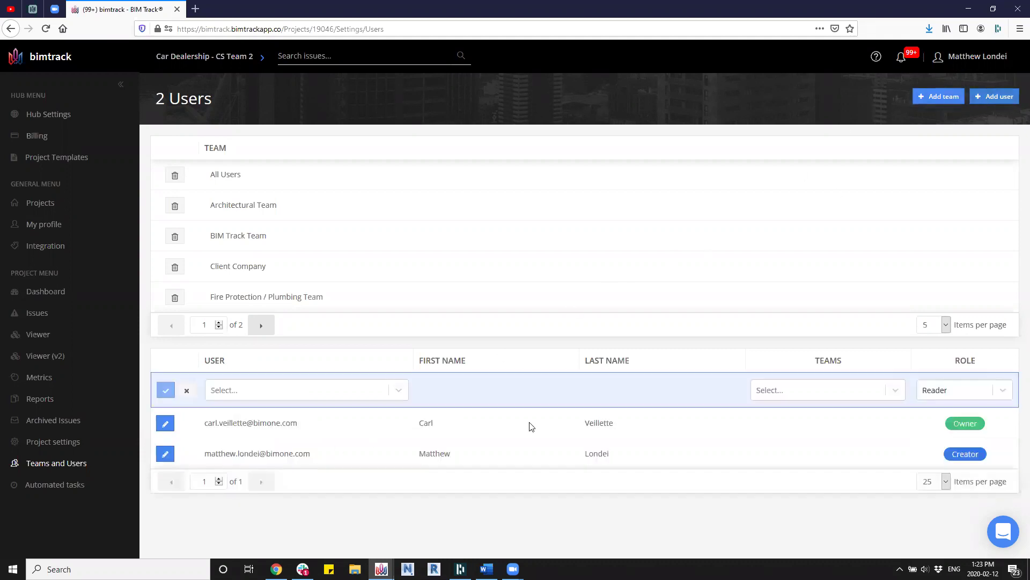
pyautogui.click(381, 382)
pyautogui.moveTo(404, 413); pyautogui.dragTo(400, 522)
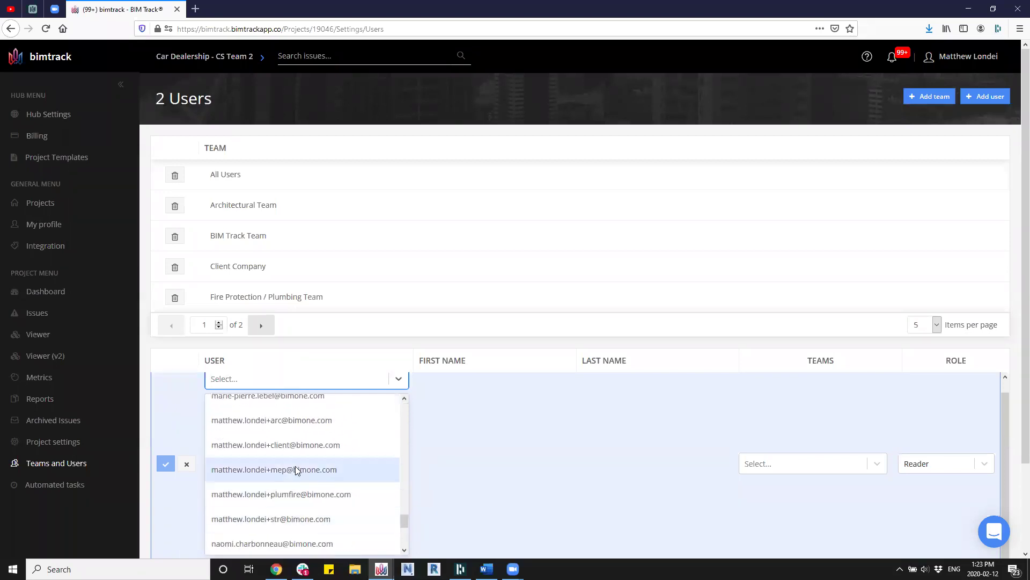
pyautogui.click(276, 422)
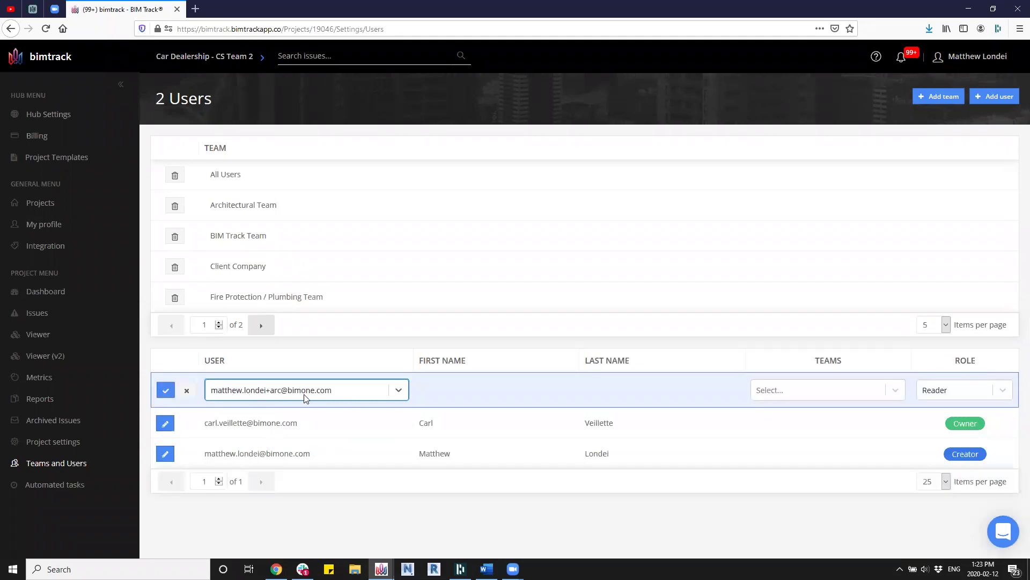
pyautogui.click(898, 391)
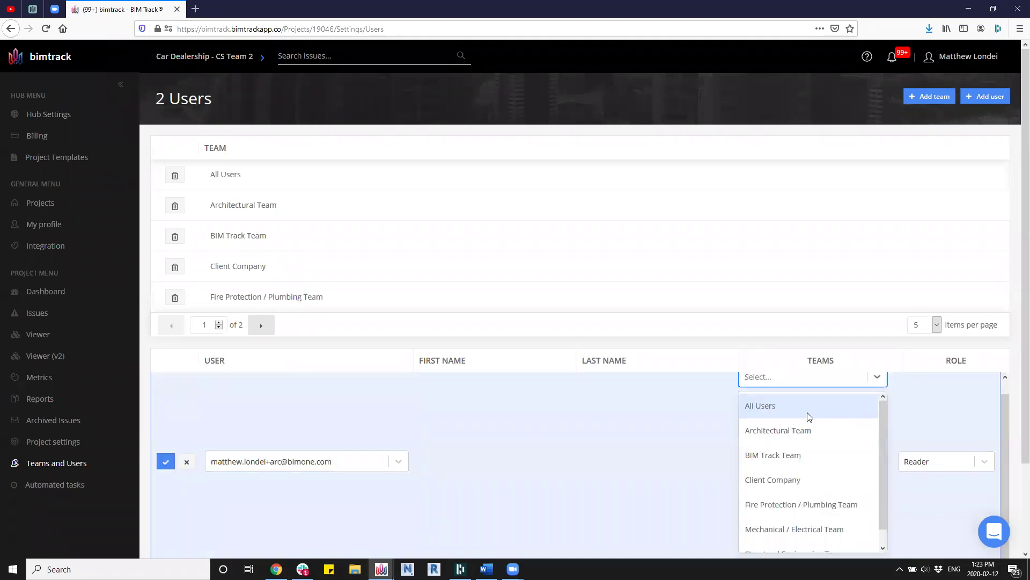
pyautogui.click(767, 409)
pyautogui.click(818, 391)
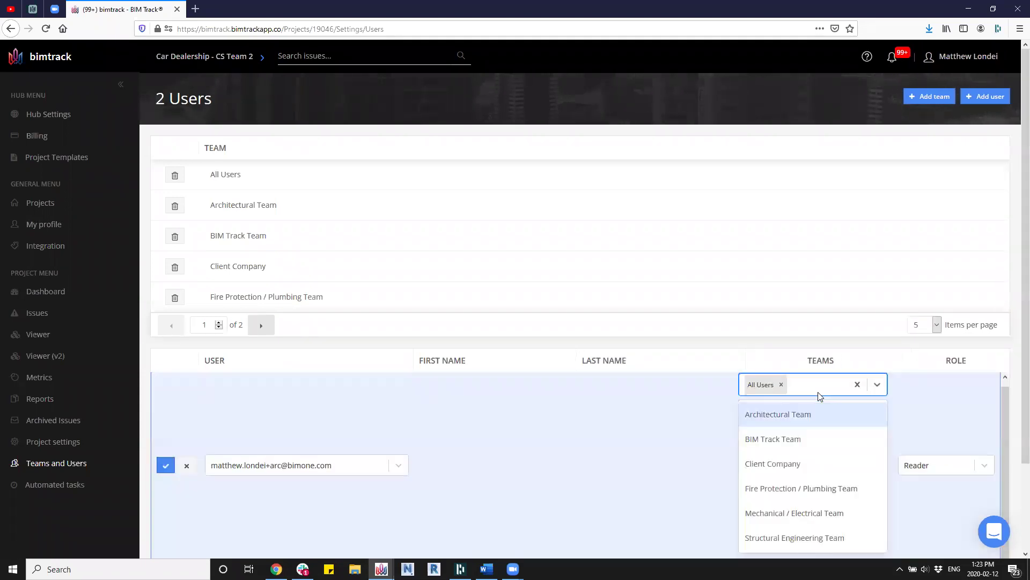
pyautogui.click(762, 414)
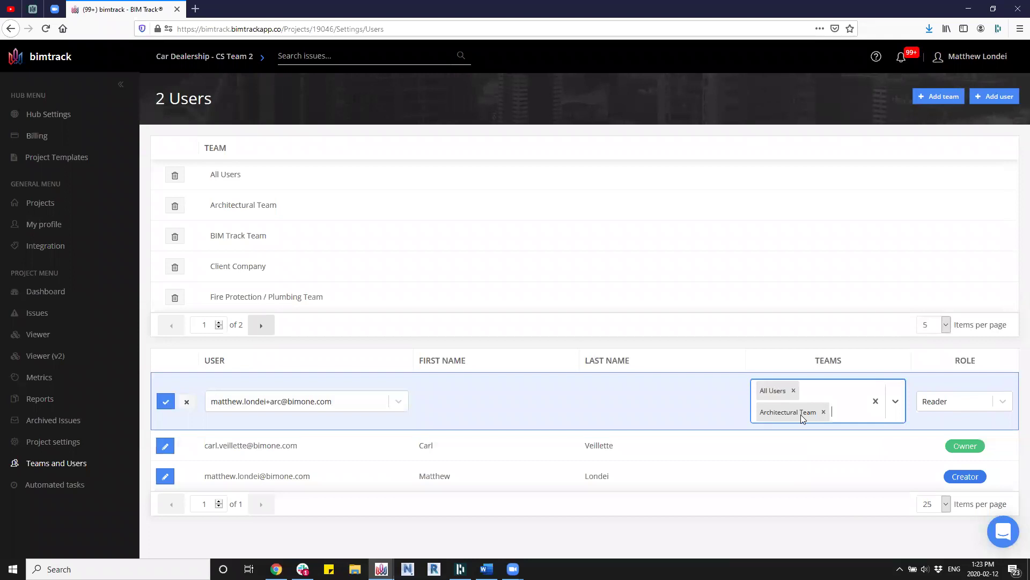
# Give the new architect user the Editor role and save the entry.
pyautogui.click(1003, 404)
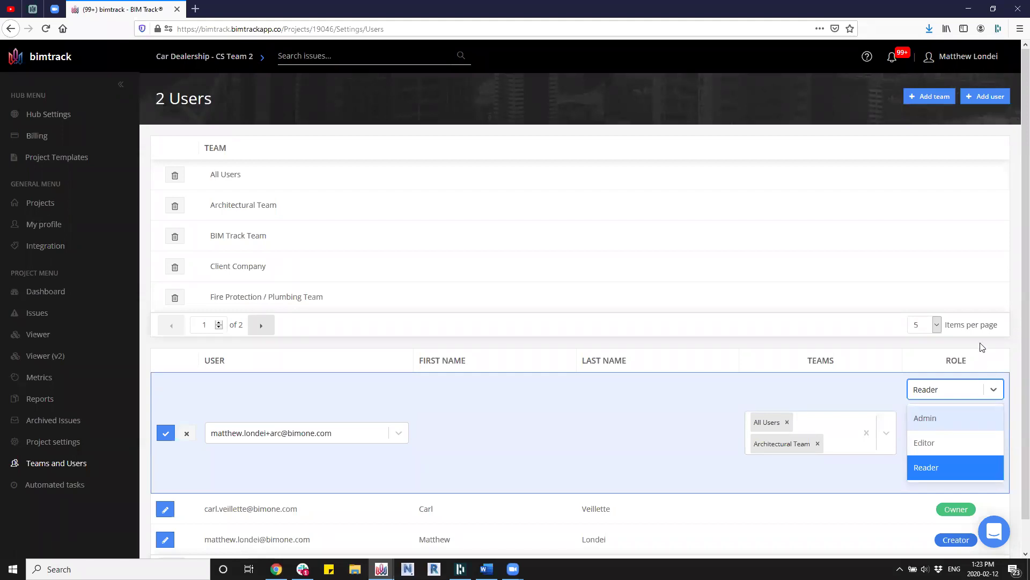
pyautogui.click(949, 447)
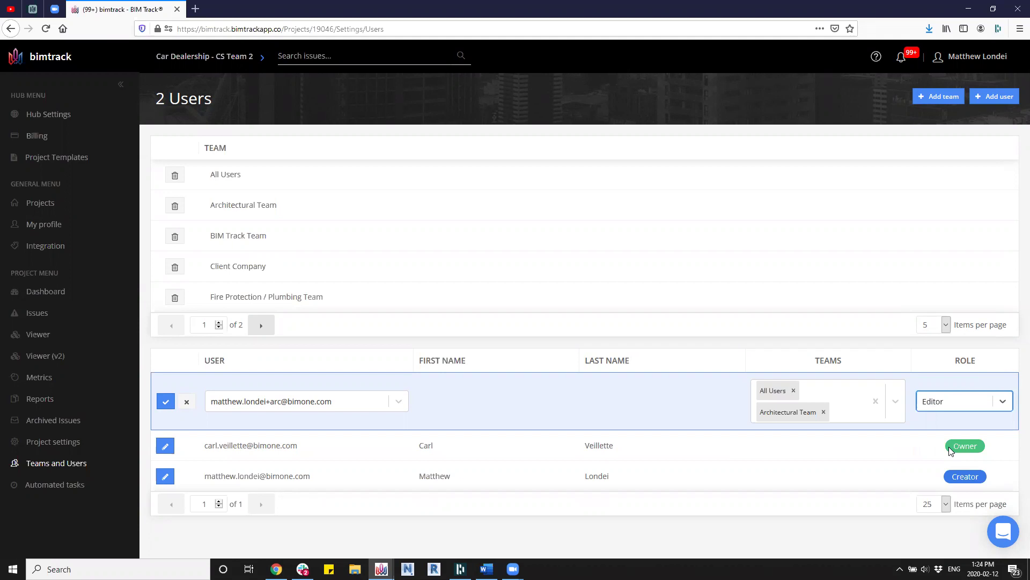
pyautogui.click(164, 403)
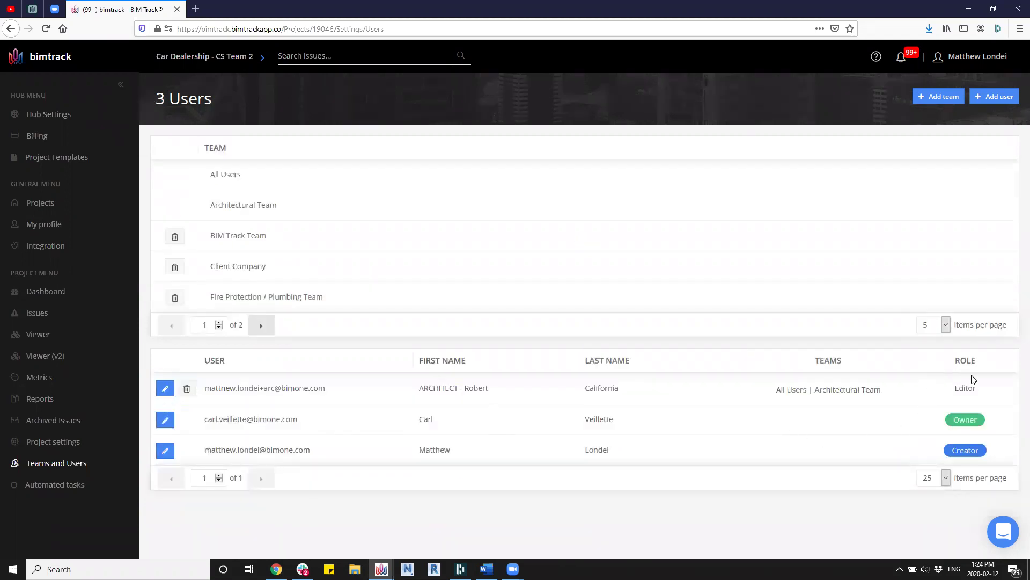
# Open the Help Center, look over its topics, and view the support chat's new conversation form before closing it.
pyautogui.click(877, 58)
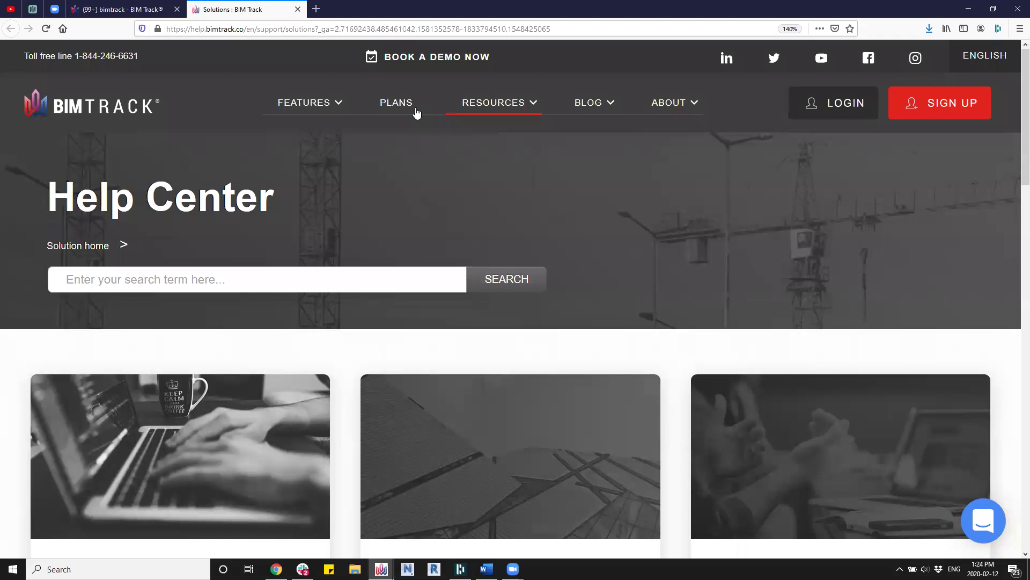
pyautogui.scroll(-4, 409, 257)
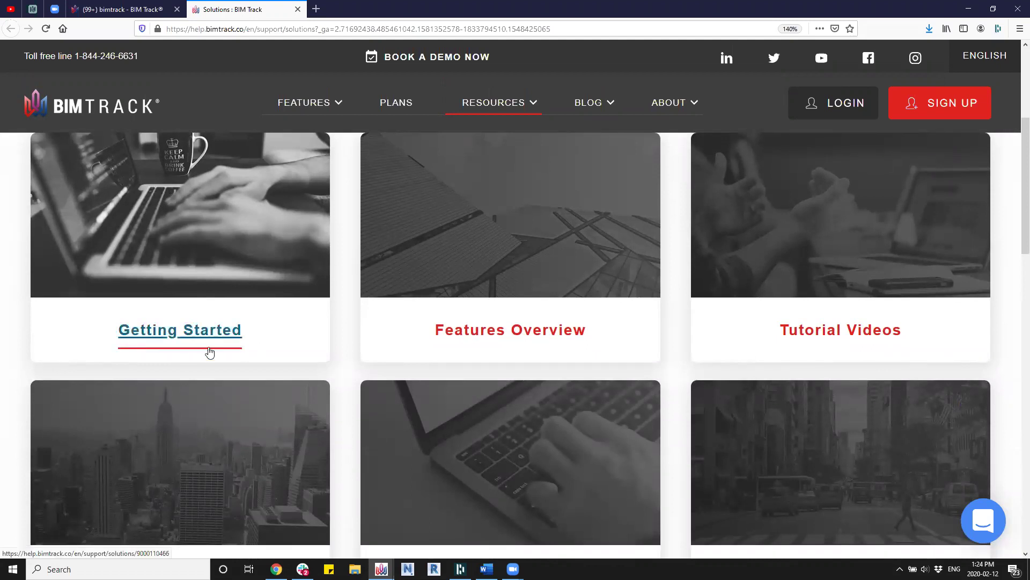
pyautogui.scroll(2, 226, 357)
pyautogui.scroll(2, 233, 358)
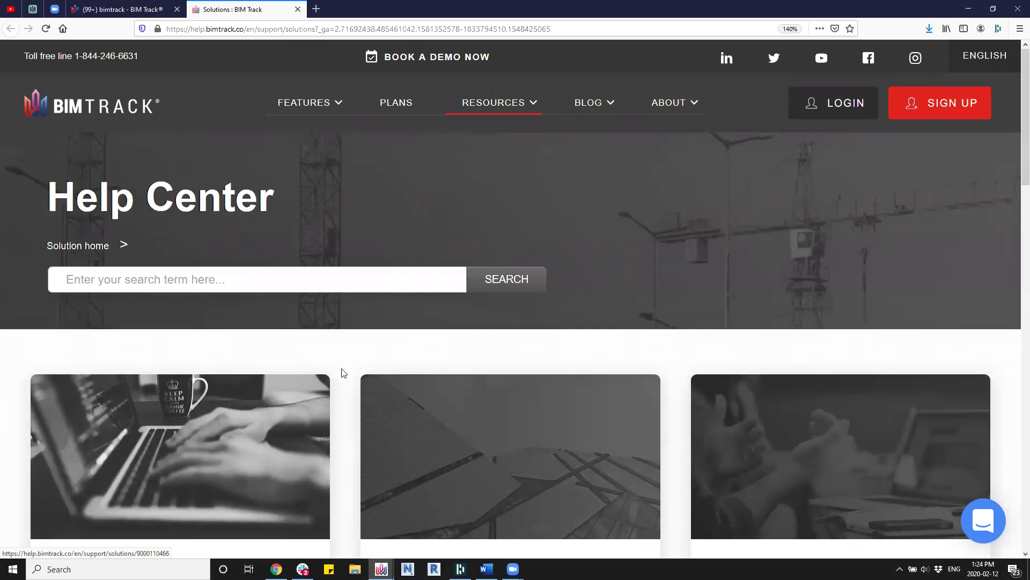
pyautogui.click(980, 523)
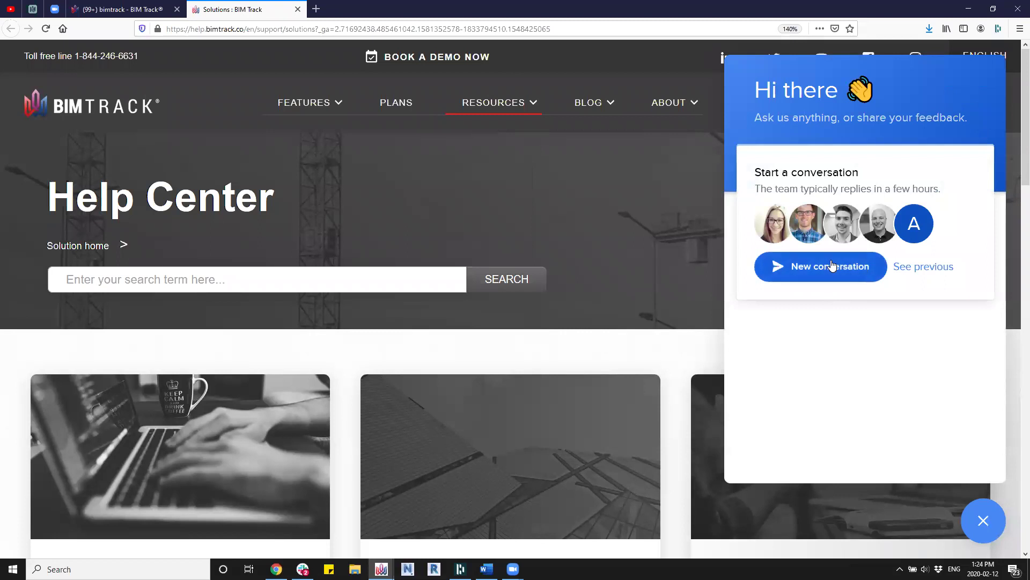
pyautogui.click(831, 267)
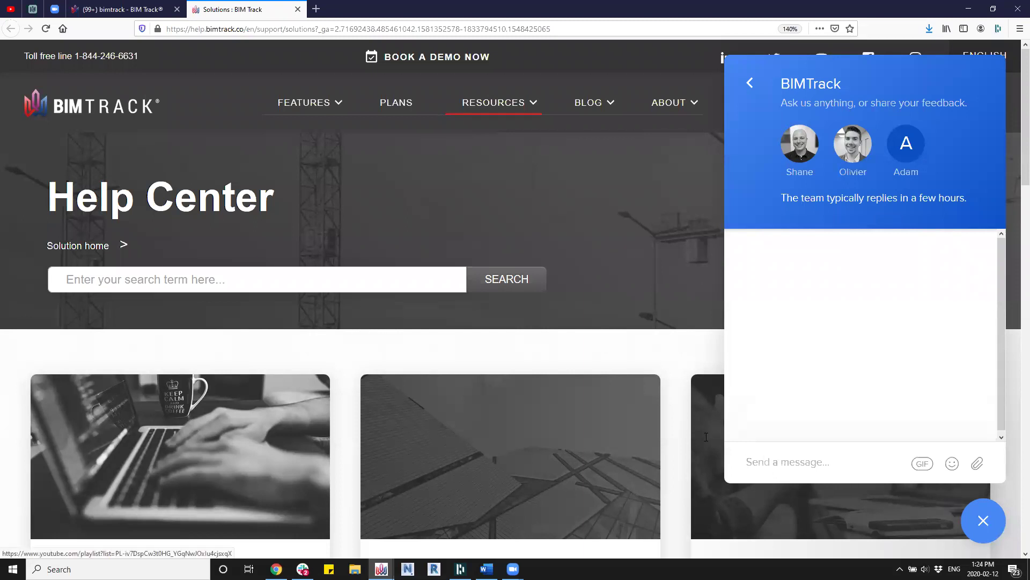
pyautogui.click(982, 519)
# Search the Help Center for "roles" and examine the role descriptions and access right matrix in the Project Roles article.
pyautogui.click(333, 285)
pyautogui.write('roles')
pyautogui.press('Return')
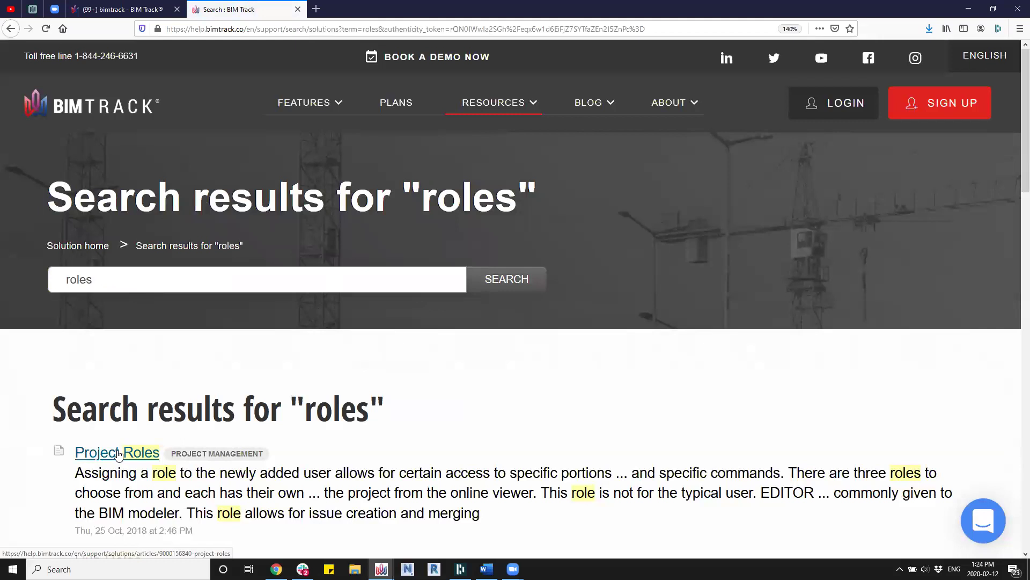
pyautogui.click(115, 452)
pyautogui.scroll(-10, 116, 455)
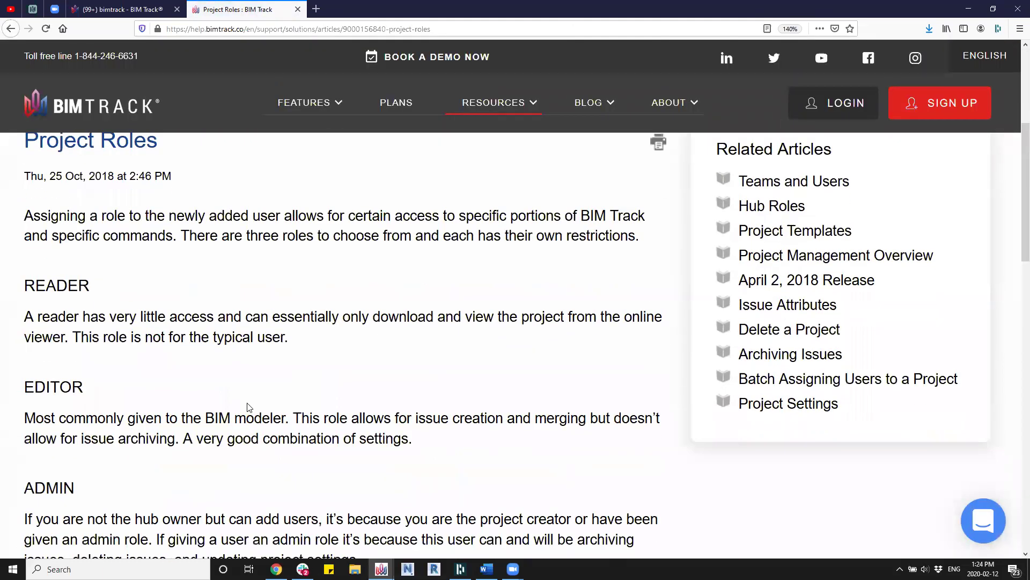
pyautogui.scroll(-6, 264, 428)
pyautogui.scroll(4, 276, 462)
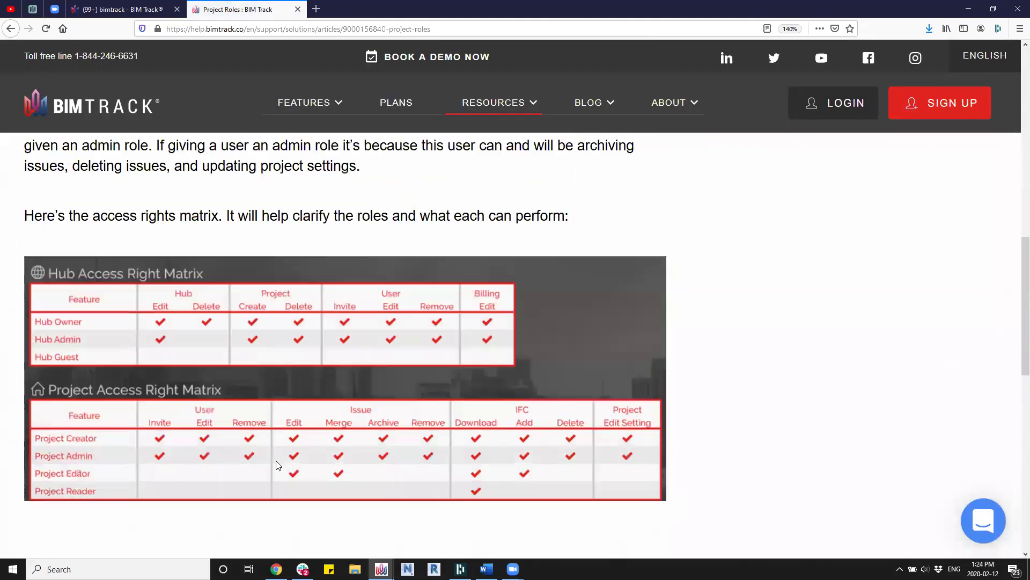
# Close the Project Roles article and open the hub settings at the list of hub users.
pyautogui.scroll(-1, 276, 460)
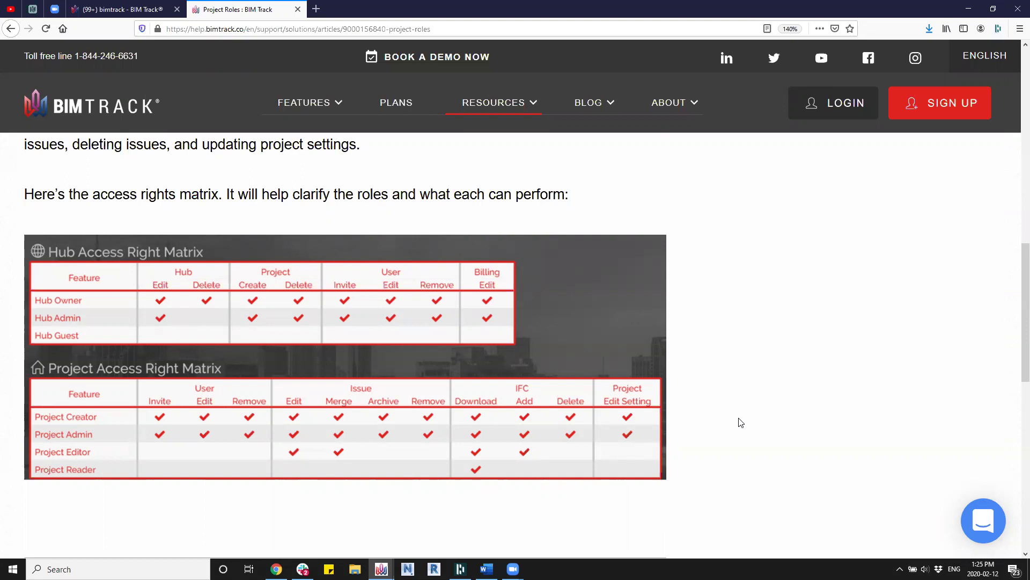
pyautogui.click(297, 10)
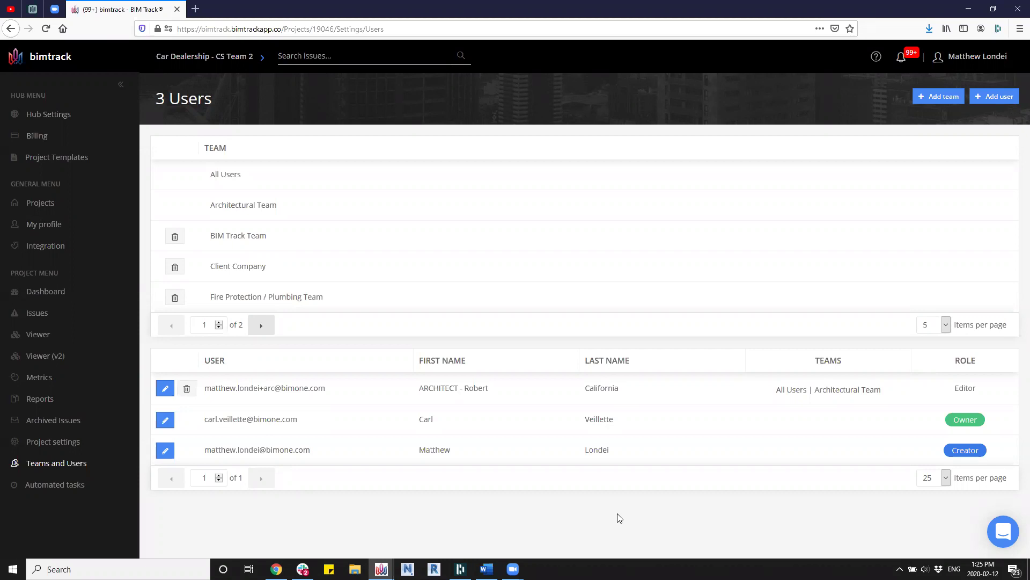
pyautogui.click(50, 114)
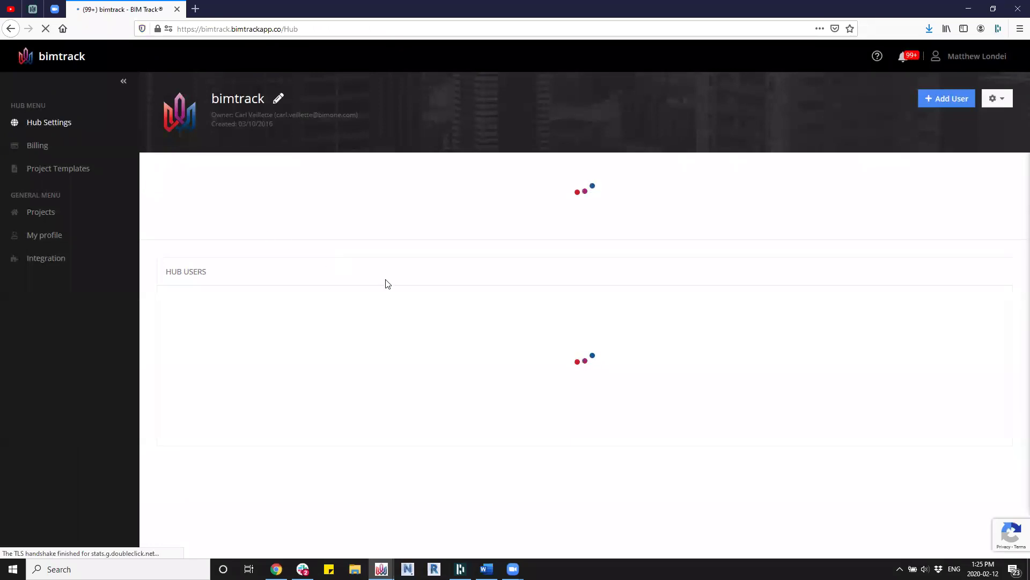
pyautogui.scroll(-12, 387, 305)
pyautogui.scroll(-5, 389, 323)
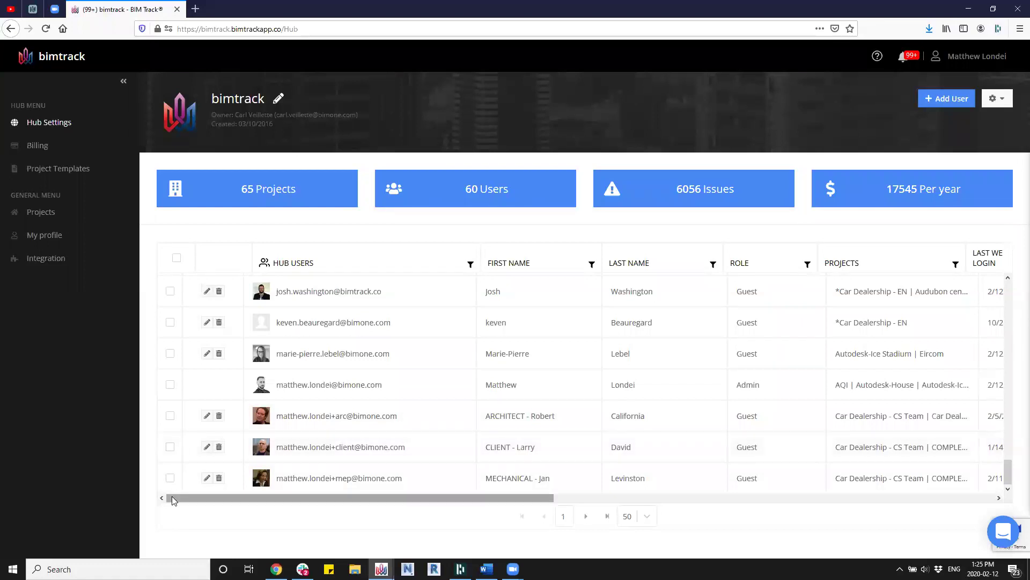
# Select the adjacent client and mechanical users, plus the fire and plumbing and structural users on the second page of hub users.
pyautogui.click(170, 447)
pyautogui.click(171, 478)
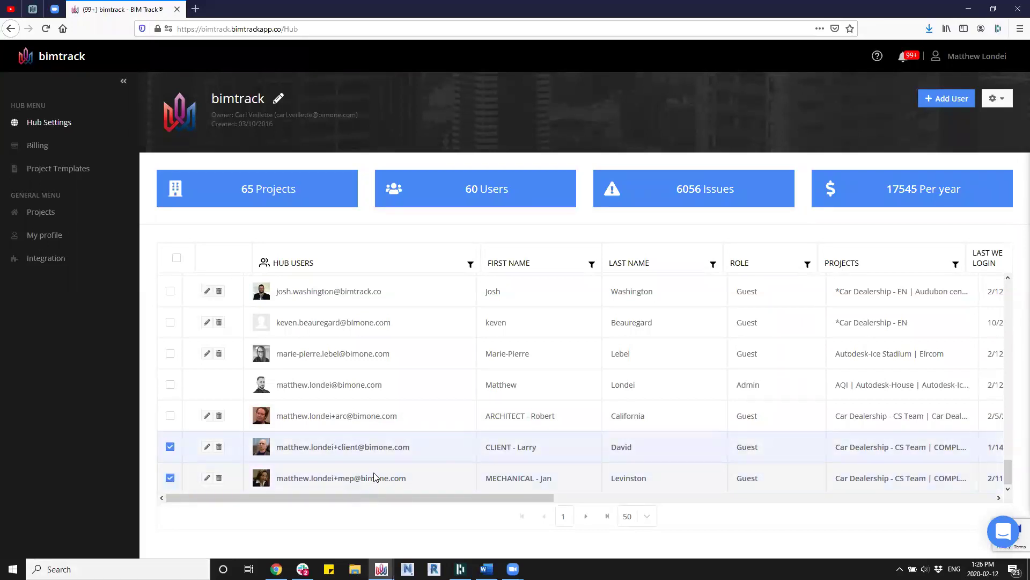
pyautogui.click(586, 515)
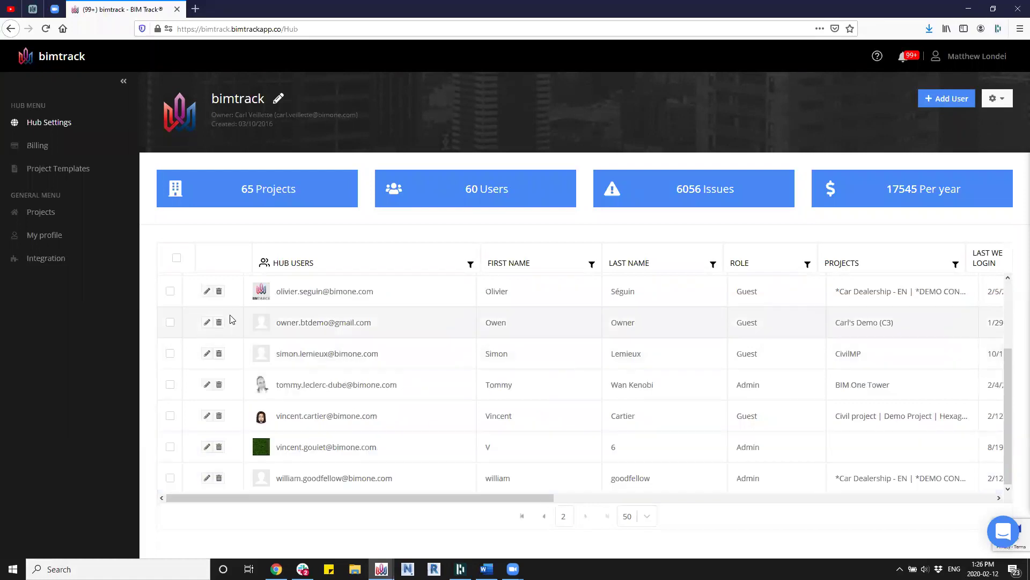
pyautogui.scroll(3, 229, 369)
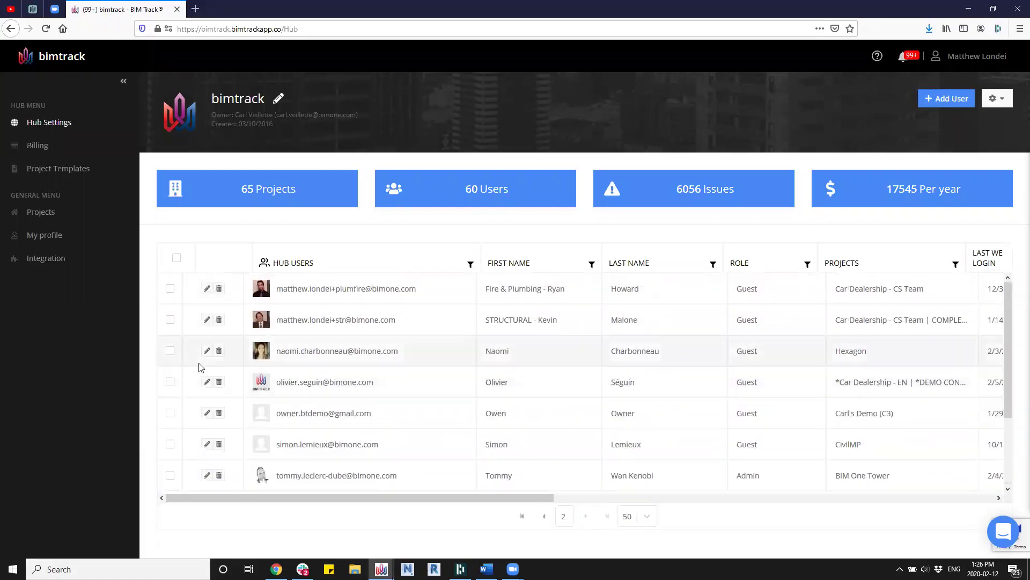
pyautogui.click(170, 288)
pyautogui.click(171, 321)
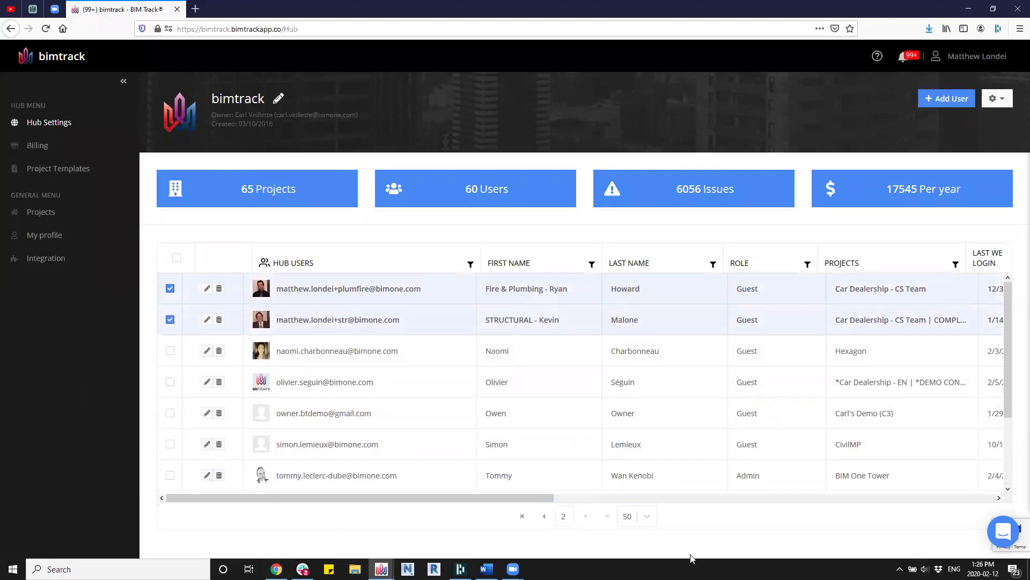
# On the first page of hub users, also select the neighbouring architect and mechanical guests and the two admins beside them, skipping the client.
pyautogui.click(520, 521)
pyautogui.scroll(-5, 404, 408)
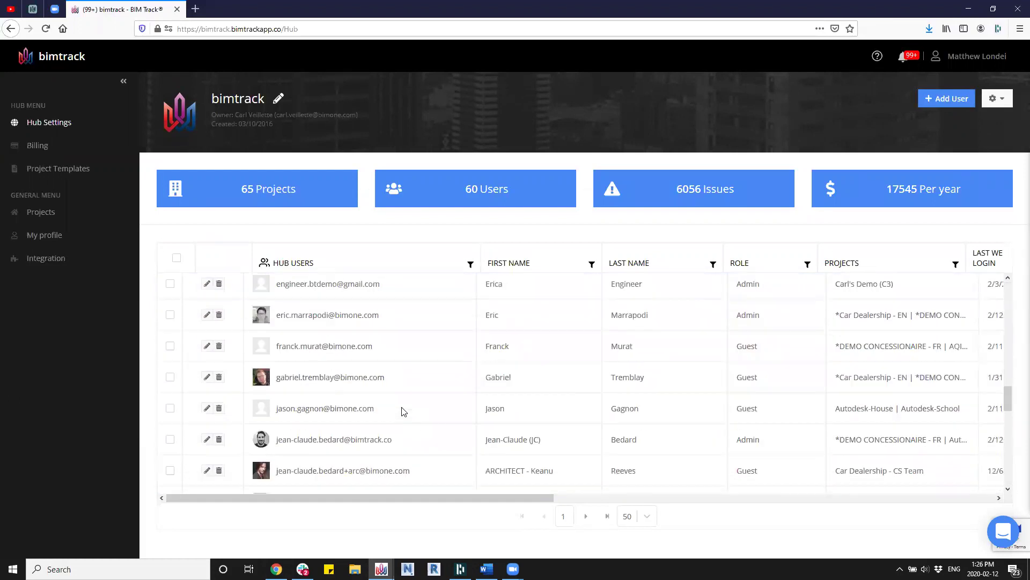
pyautogui.scroll(-5, 403, 411)
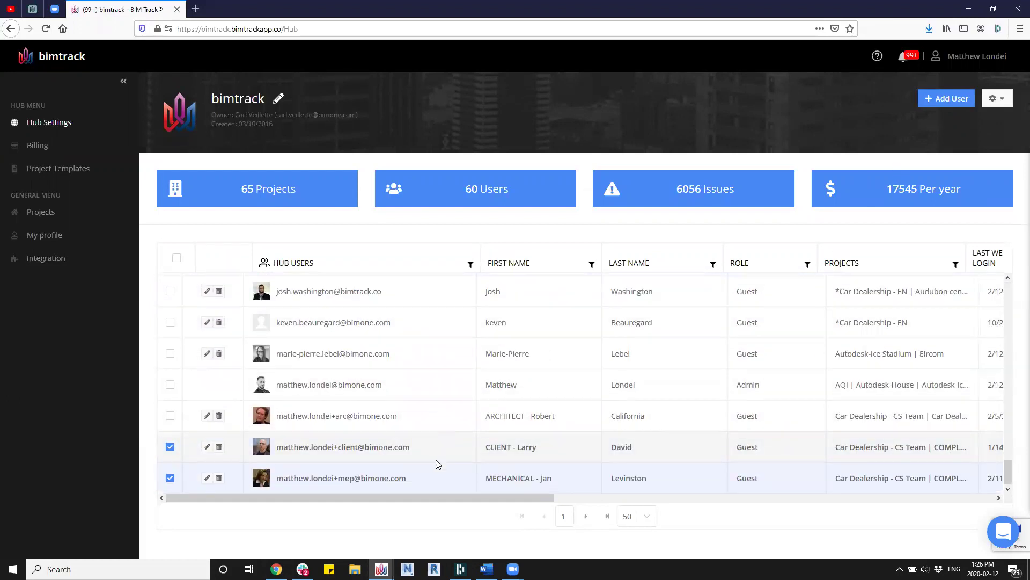
pyautogui.scroll(4, 385, 456)
pyautogui.scroll(5, 312, 465)
pyautogui.click(170, 425)
pyautogui.click(170, 393)
pyautogui.scroll(1, 176, 400)
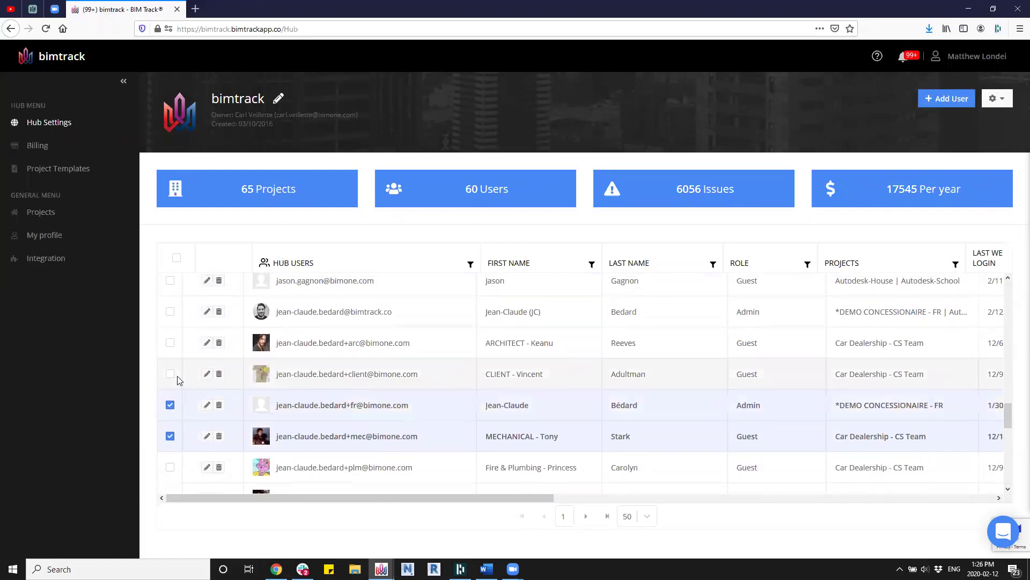
pyautogui.click(170, 343)
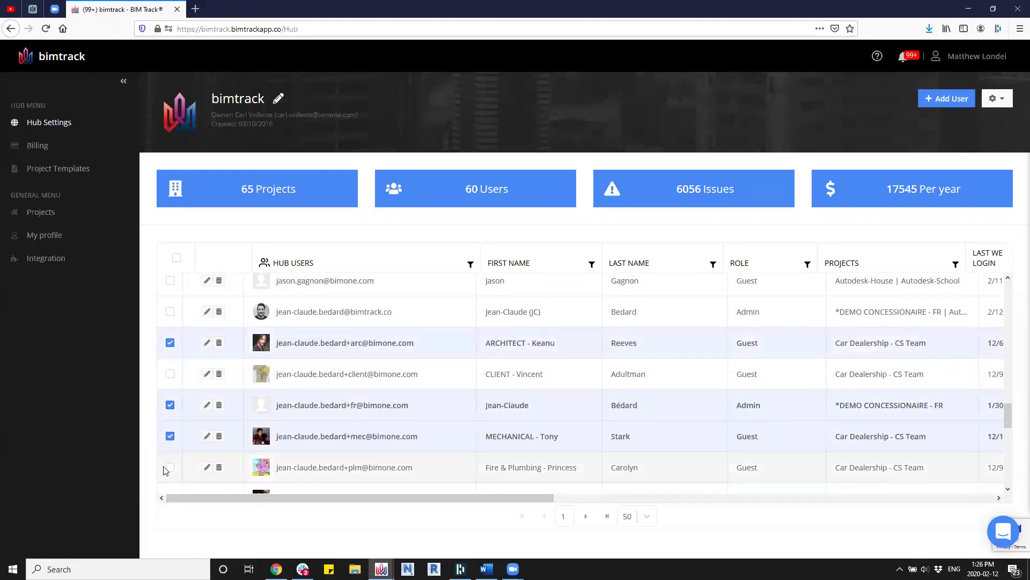
pyautogui.click(170, 312)
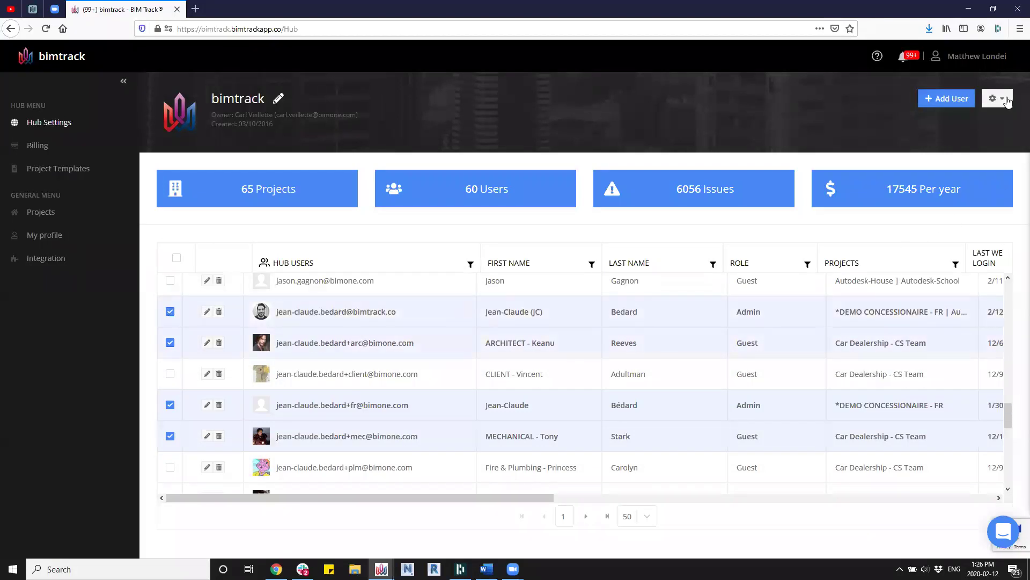
# Batch assign the selected hub users to the Car Dealership - CS Team 2 project with the Editor role.
pyautogui.click(1001, 99)
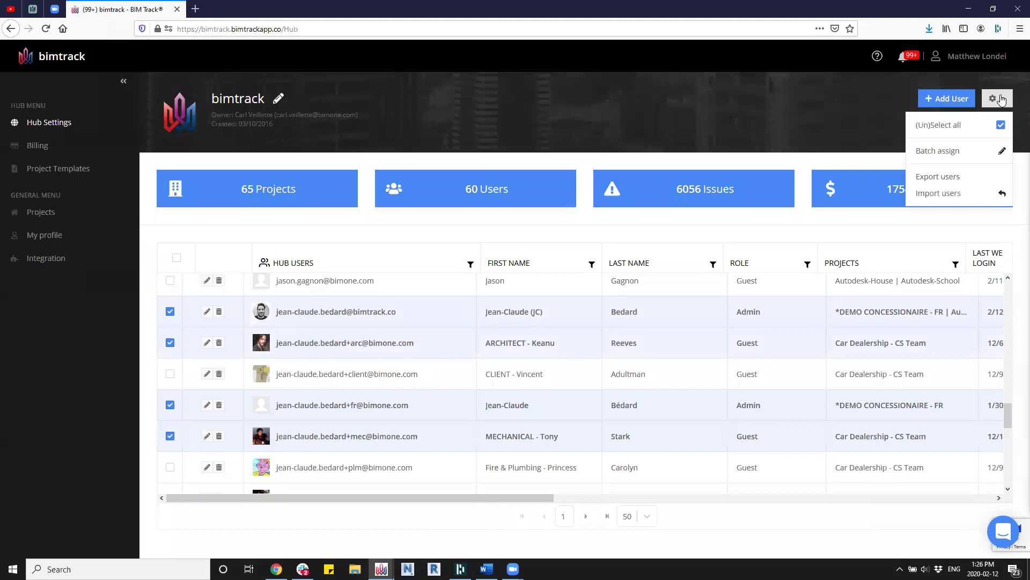
pyautogui.click(923, 154)
pyautogui.click(388, 162)
pyautogui.scroll(-10, 408, 207)
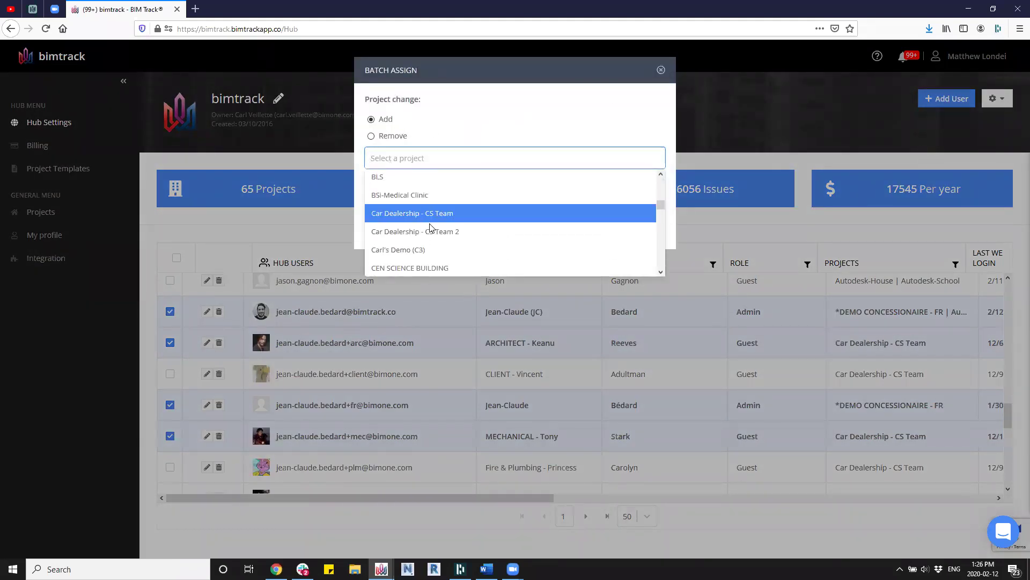
pyautogui.click(476, 231)
pyautogui.click(523, 124)
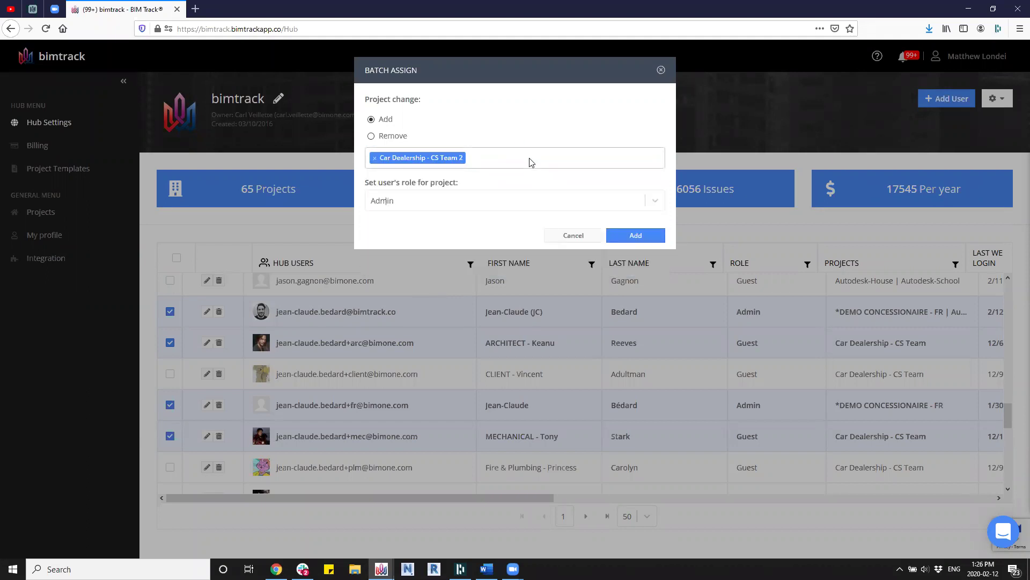
pyautogui.click(474, 201)
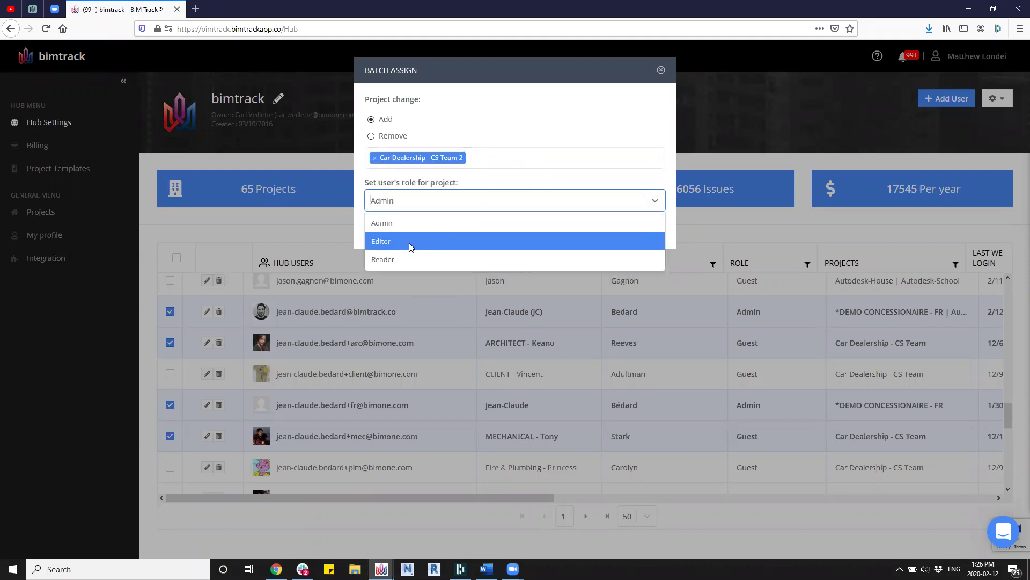
pyautogui.click(389, 242)
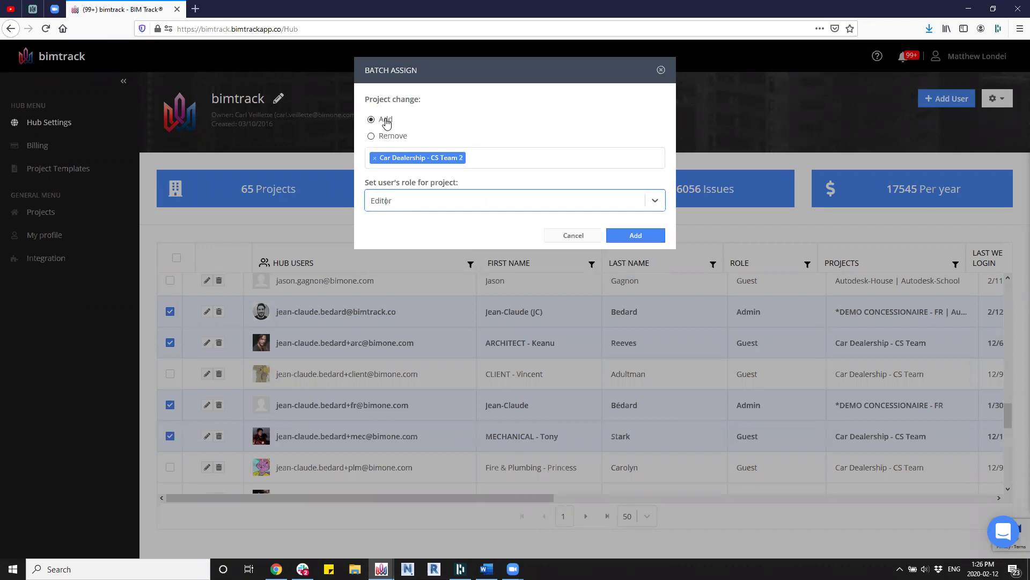
pyautogui.click(621, 237)
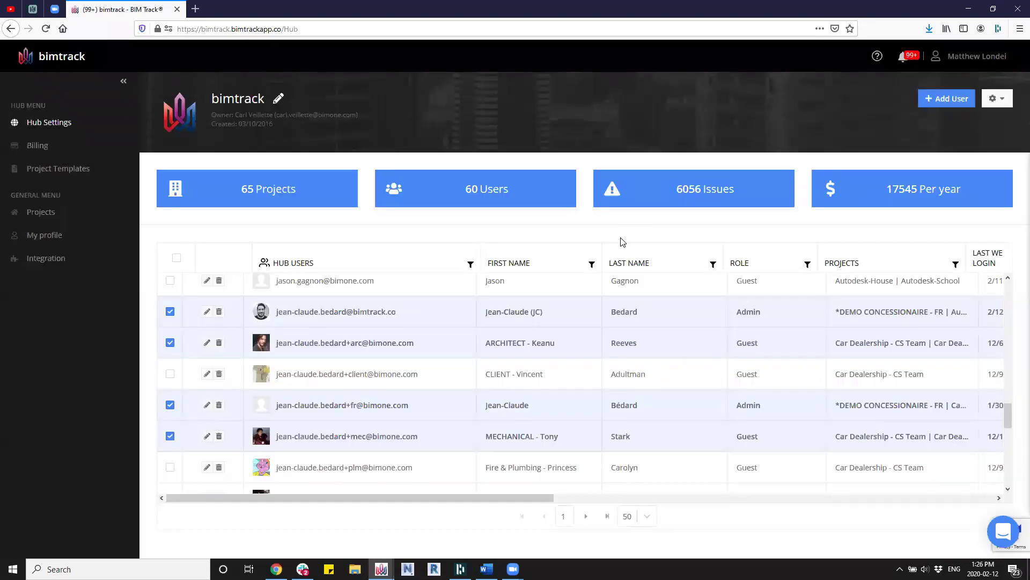
# Open the teams and users settings of the Car Dealership - CS Team 2 project and look through its user list.
pyautogui.click(46, 212)
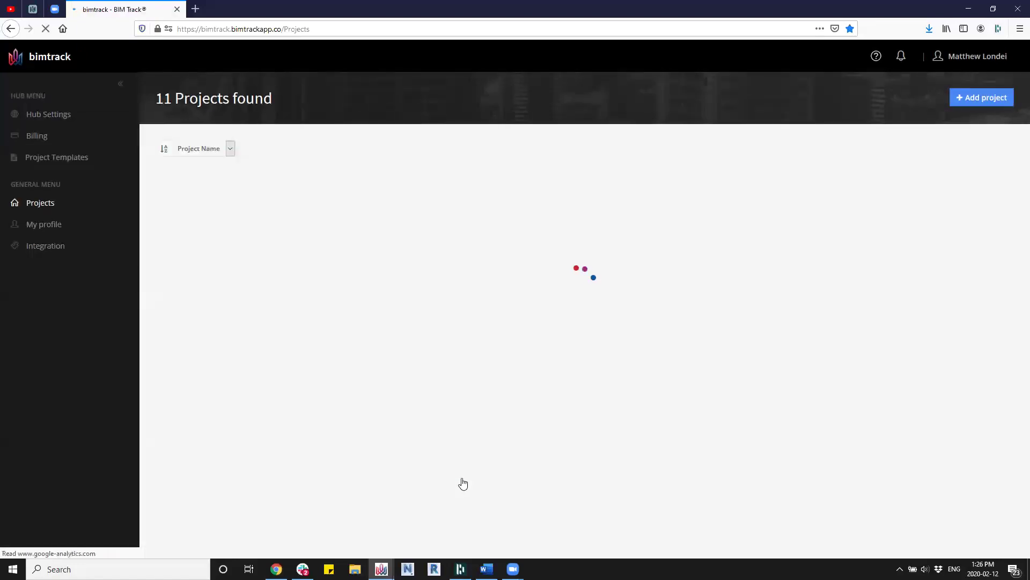
pyautogui.scroll(-3, 315, 469)
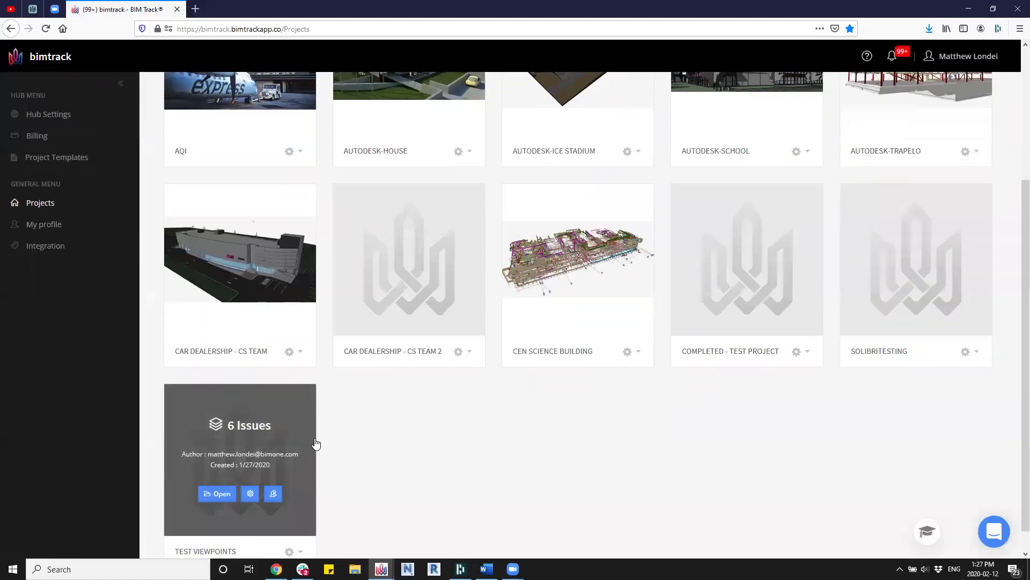
pyautogui.scroll(-1, 422, 430)
pyautogui.scroll(1, 408, 348)
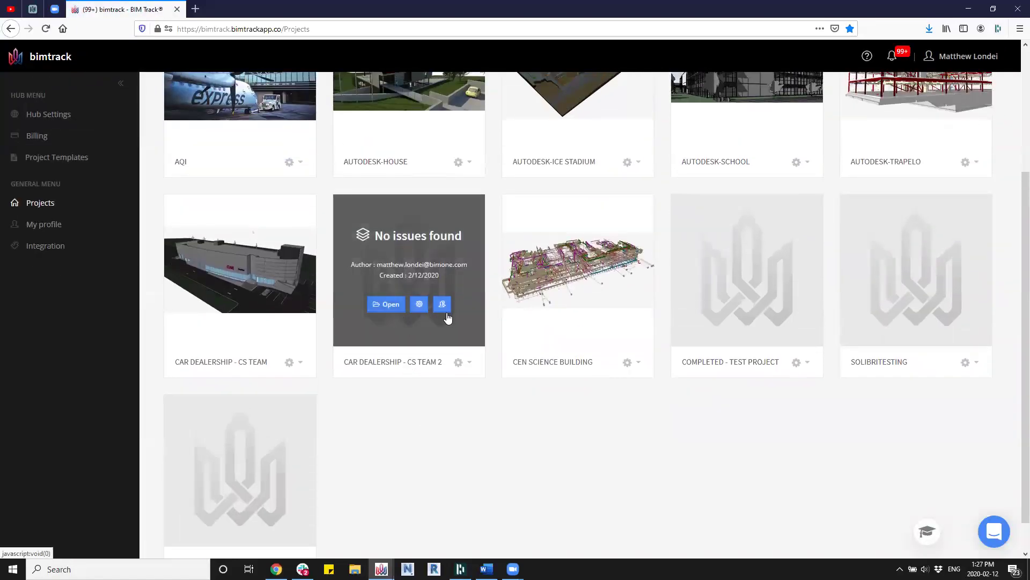
pyautogui.click(443, 304)
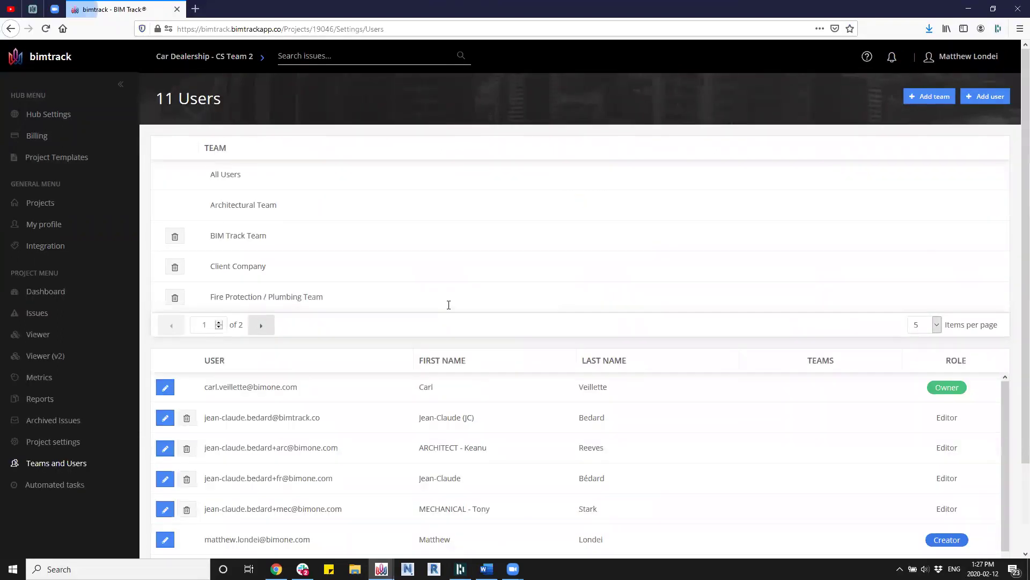
pyautogui.scroll(-1, 458, 435)
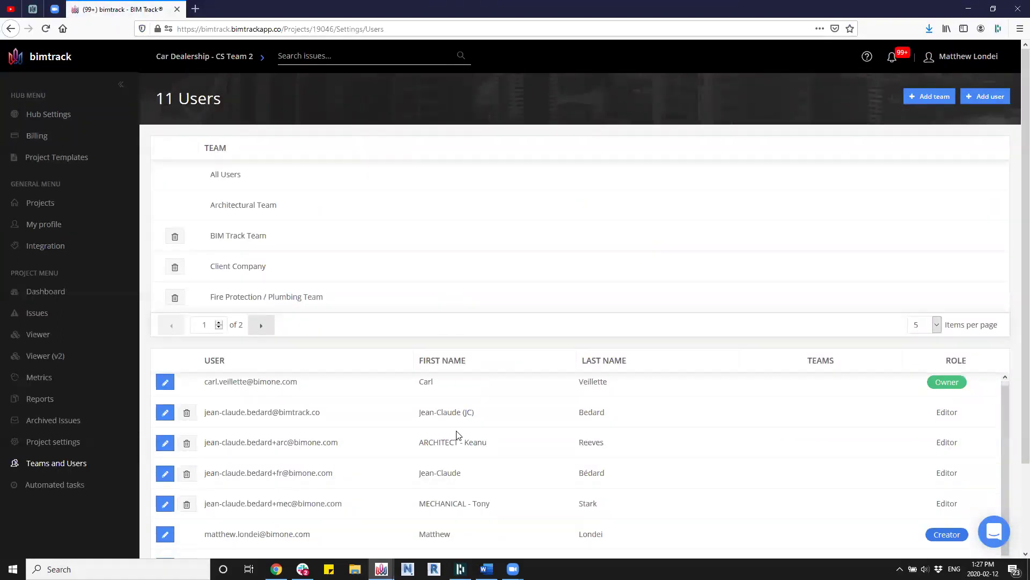
pyautogui.scroll(-1, 429, 440)
pyautogui.scroll(-2, 294, 438)
pyautogui.scroll(-1, 304, 483)
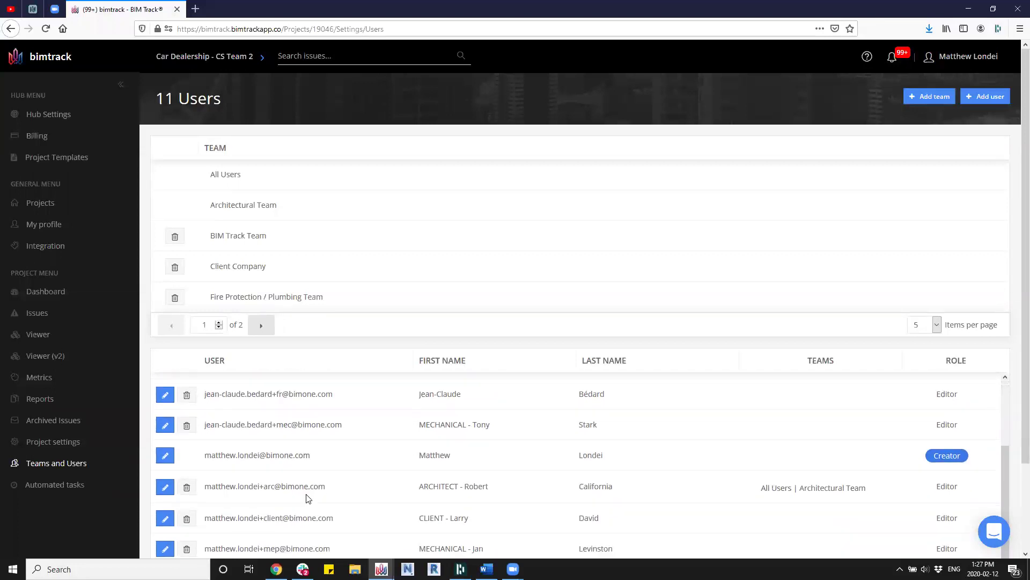
pyautogui.scroll(3, 307, 486)
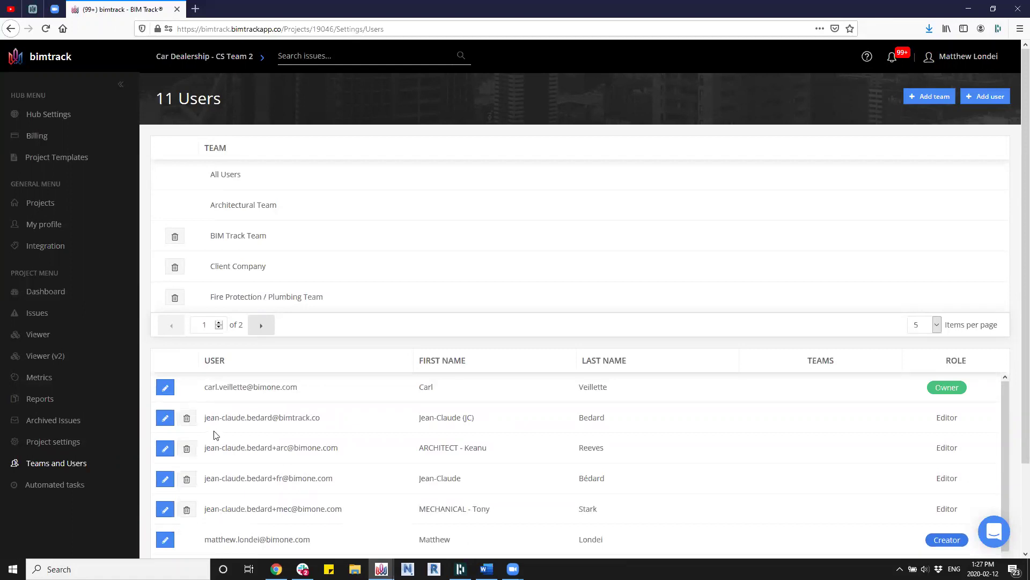
# Assign the first-listed architect user to the All Users and Architectural Team teams and save the entry.
pyautogui.click(165, 448)
pyautogui.click(821, 445)
pyautogui.click(796, 415)
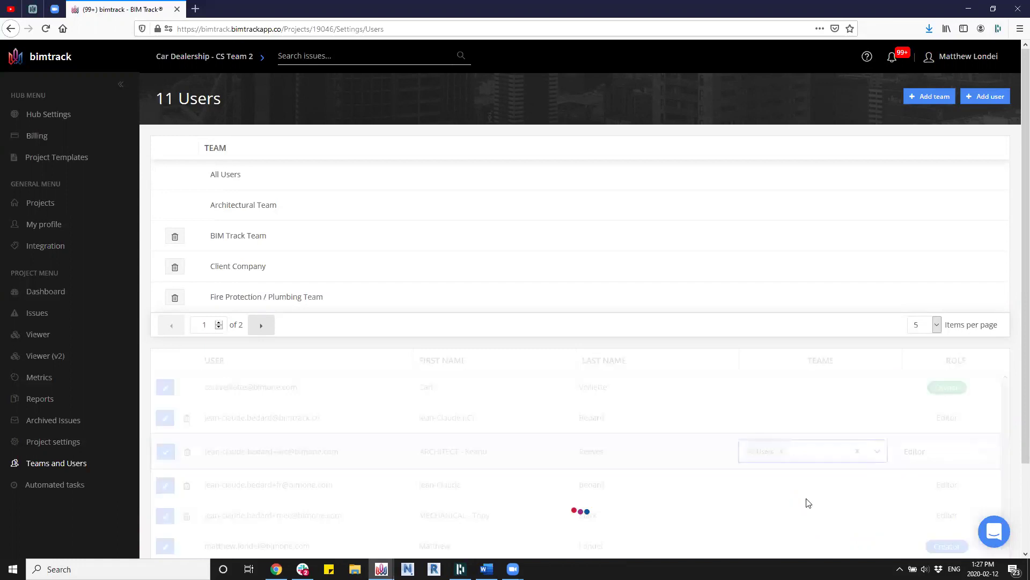
pyautogui.click(824, 453)
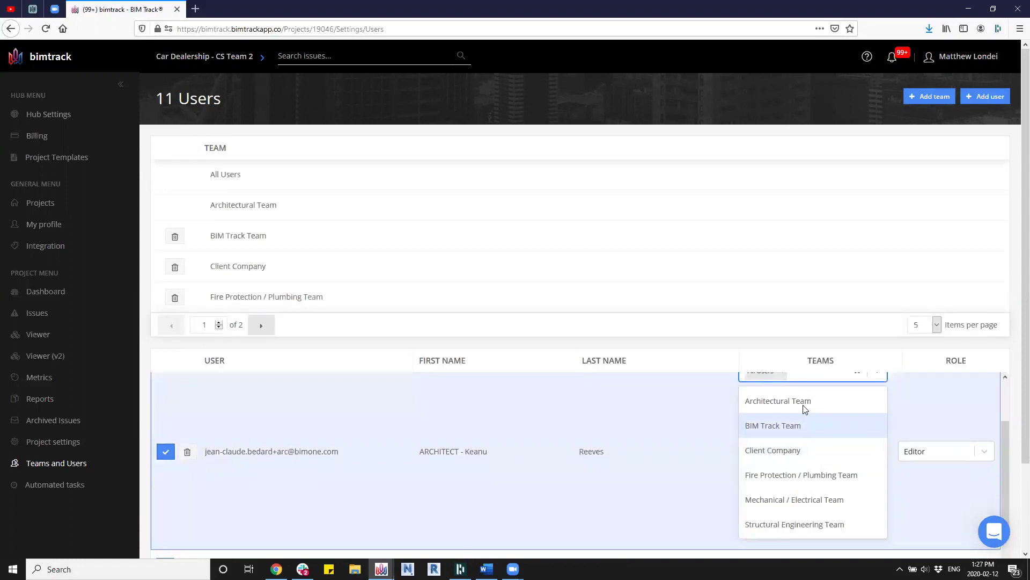
pyautogui.click(778, 401)
pyautogui.click(166, 457)
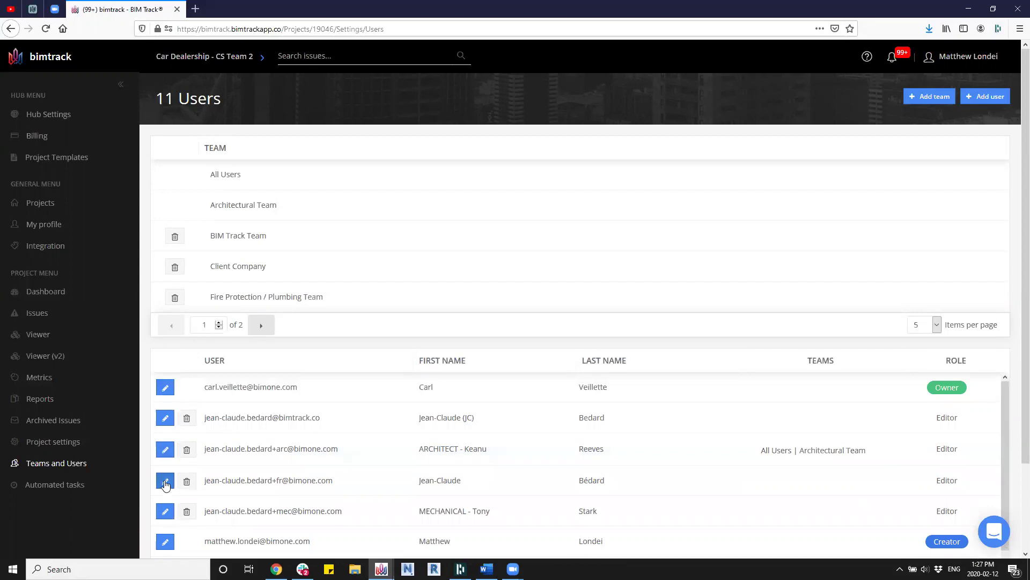
# Assign the user directly below that architect to the All Users and Fire Protection / Plumbing Team teams and save.
pyautogui.click(165, 485)
pyautogui.click(783, 483)
pyautogui.click(777, 415)
pyautogui.click(800, 457)
pyautogui.click(809, 488)
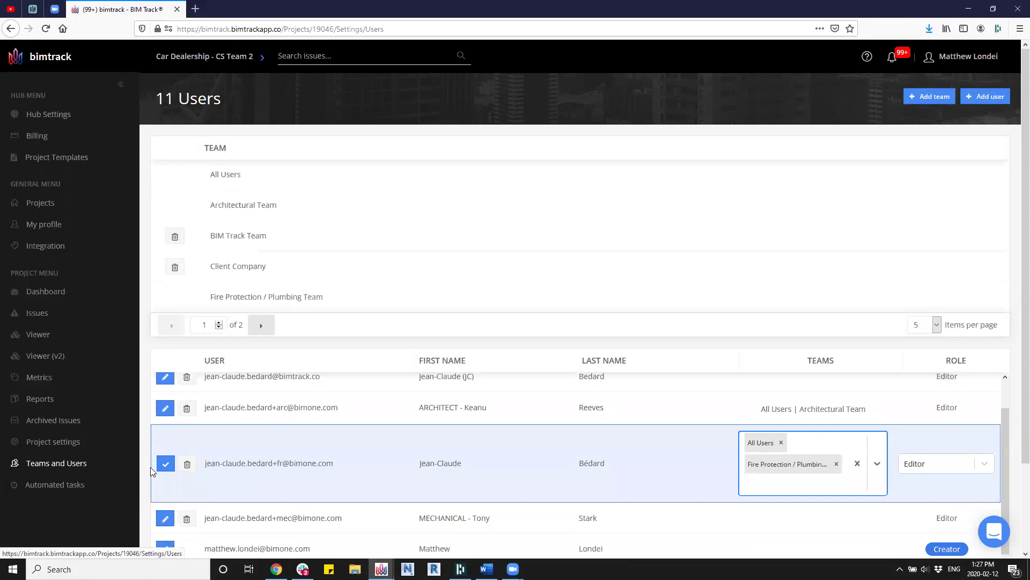
pyautogui.click(165, 463)
# Assign the project creator to all seven teams, from All Users through Structural Engineering Team, and save the entry.
pyautogui.scroll(-1, 185, 469)
pyautogui.scroll(-3, 188, 476)
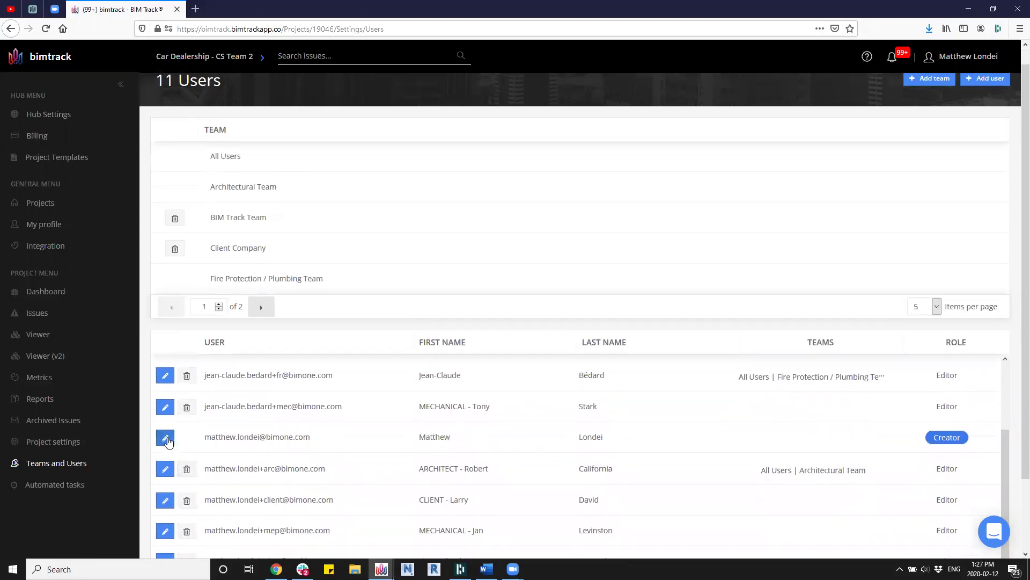
pyautogui.click(165, 438)
pyautogui.click(798, 439)
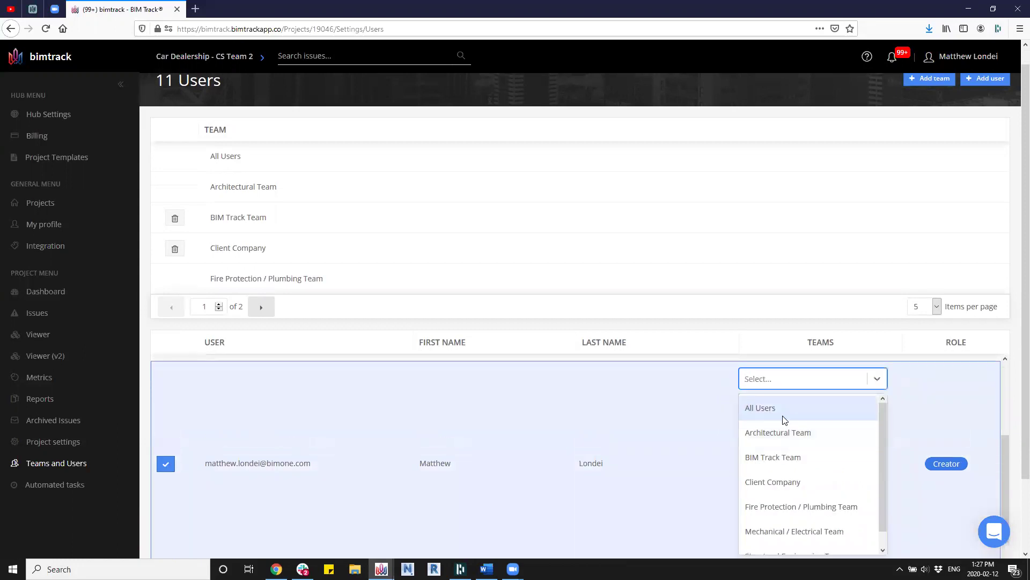
pyautogui.click(784, 418)
pyautogui.click(818, 429)
pyautogui.click(826, 425)
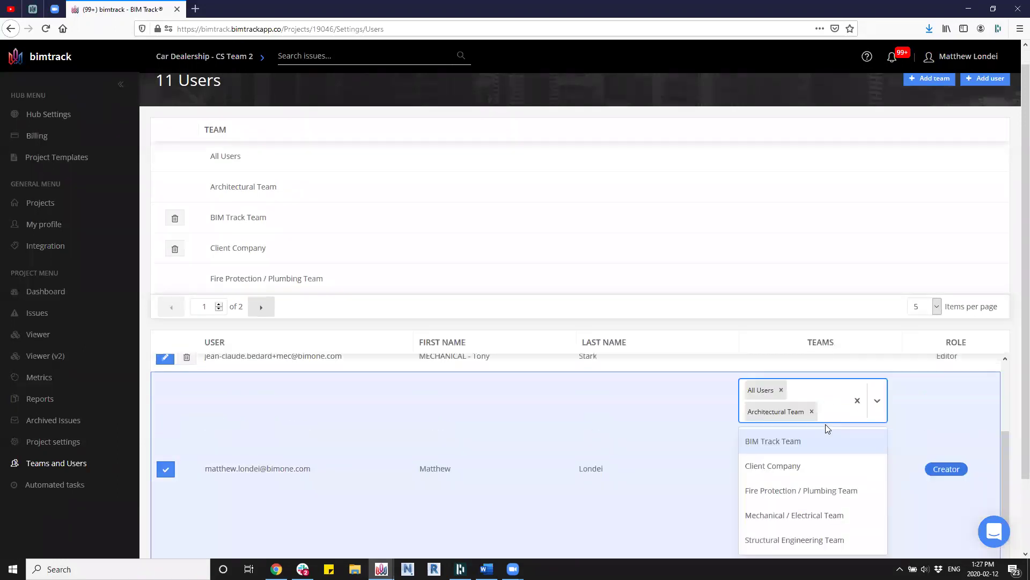
pyautogui.click(828, 443)
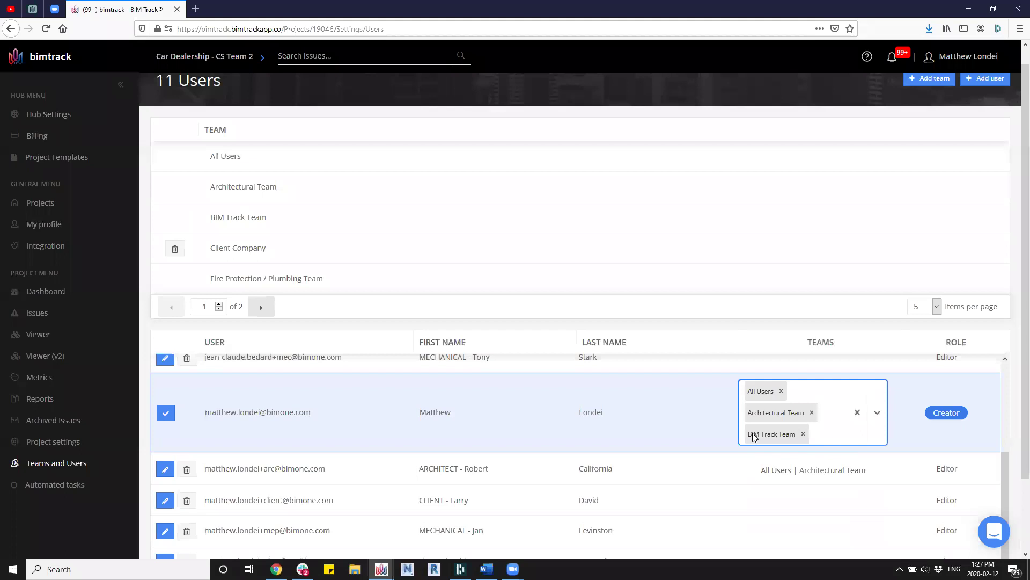
pyautogui.click(826, 435)
pyautogui.click(808, 461)
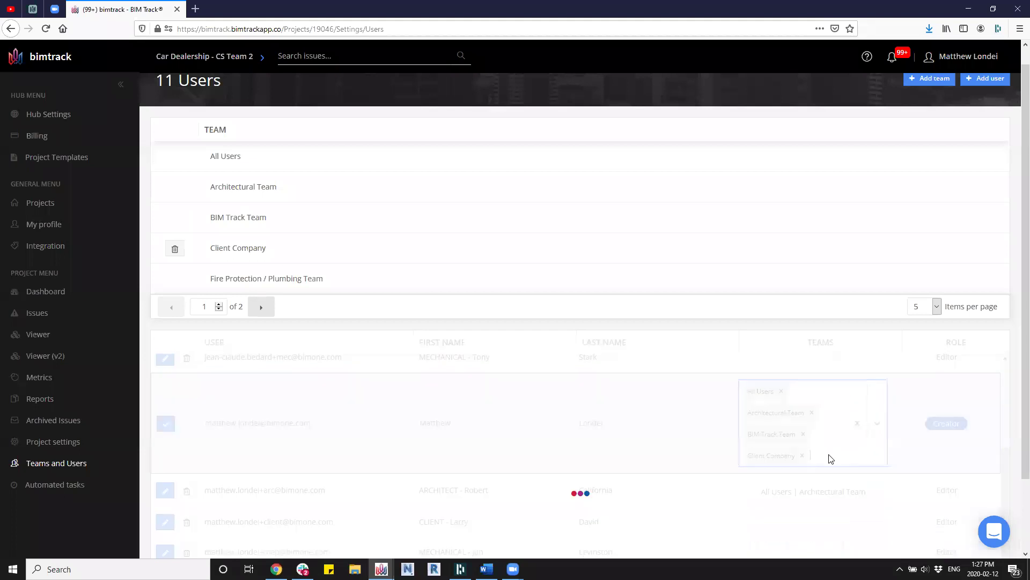
pyautogui.click(831, 459)
pyautogui.click(828, 478)
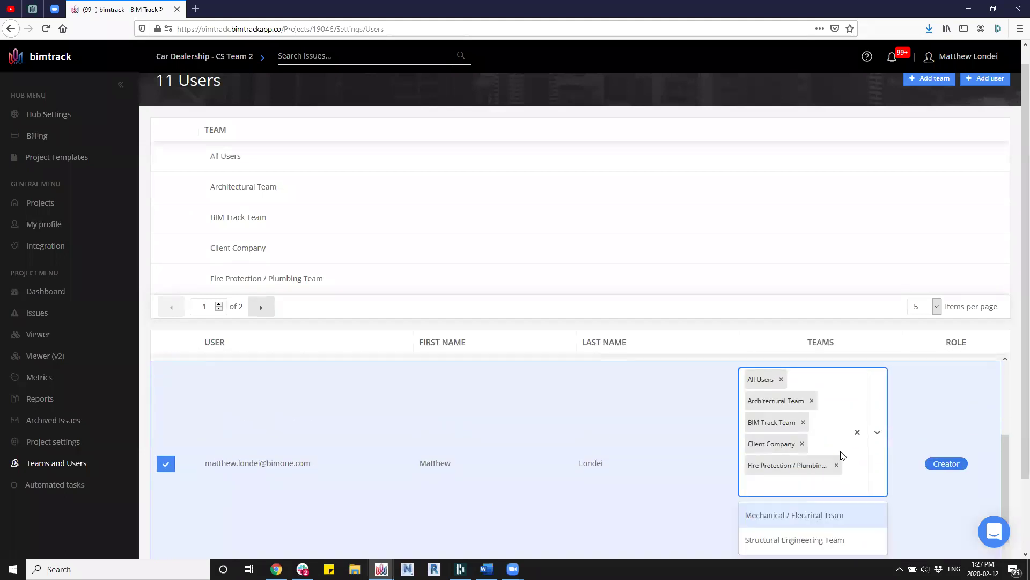
pyautogui.click(842, 513)
pyautogui.click(812, 535)
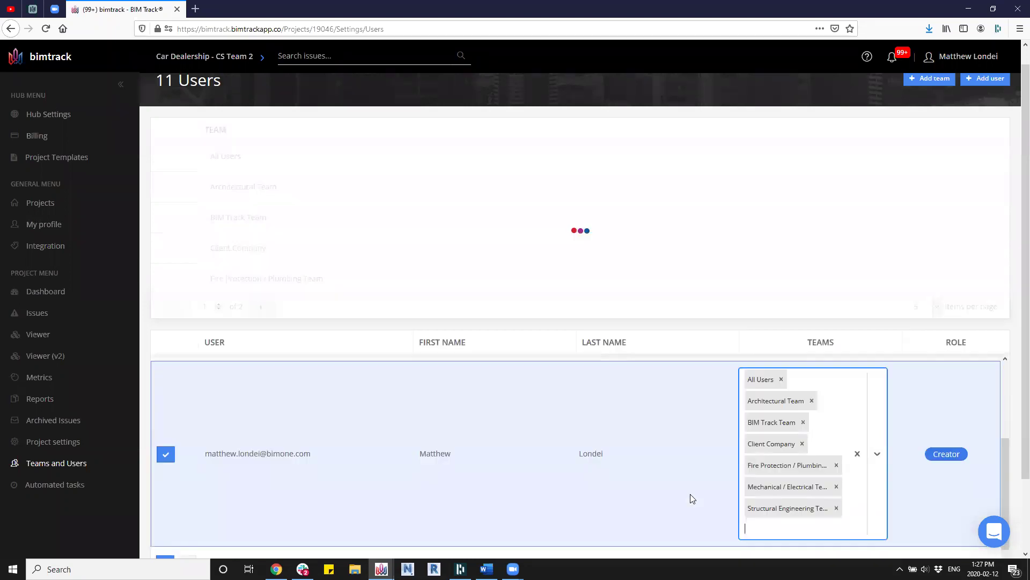
pyautogui.scroll(-2, 713, 460)
pyautogui.scroll(3, 732, 451)
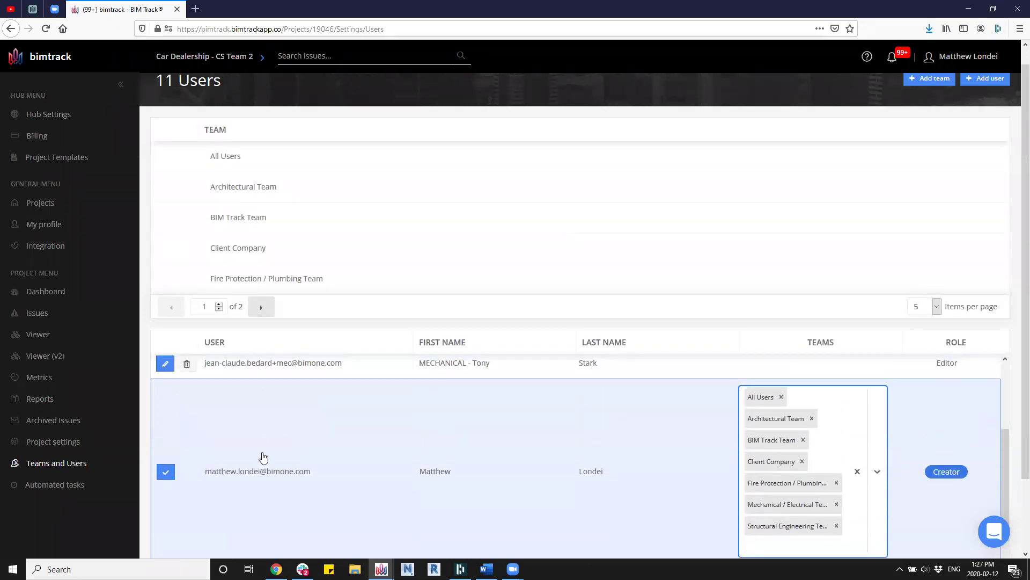
pyautogui.scroll(1, 166, 467)
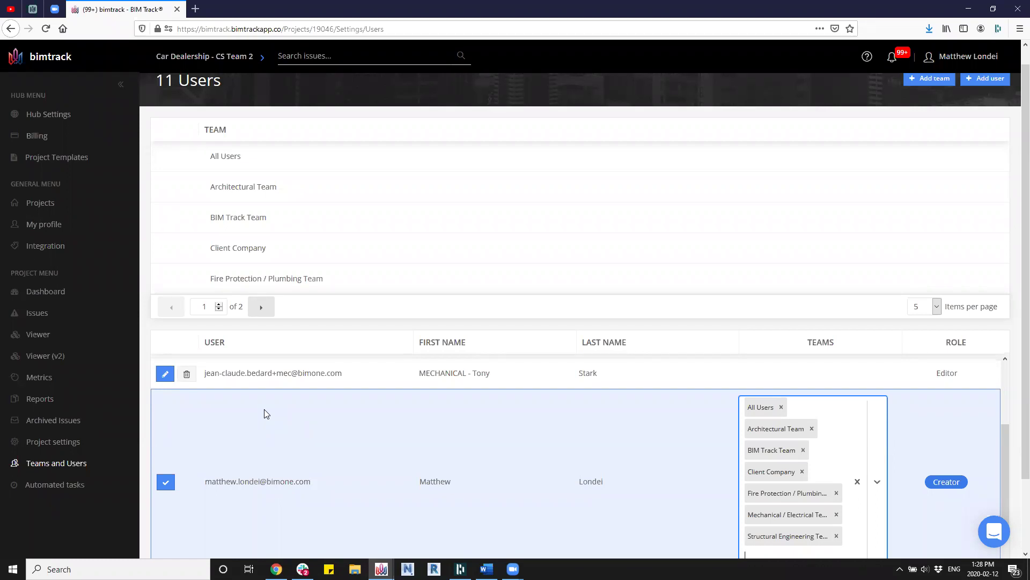
pyautogui.click(168, 486)
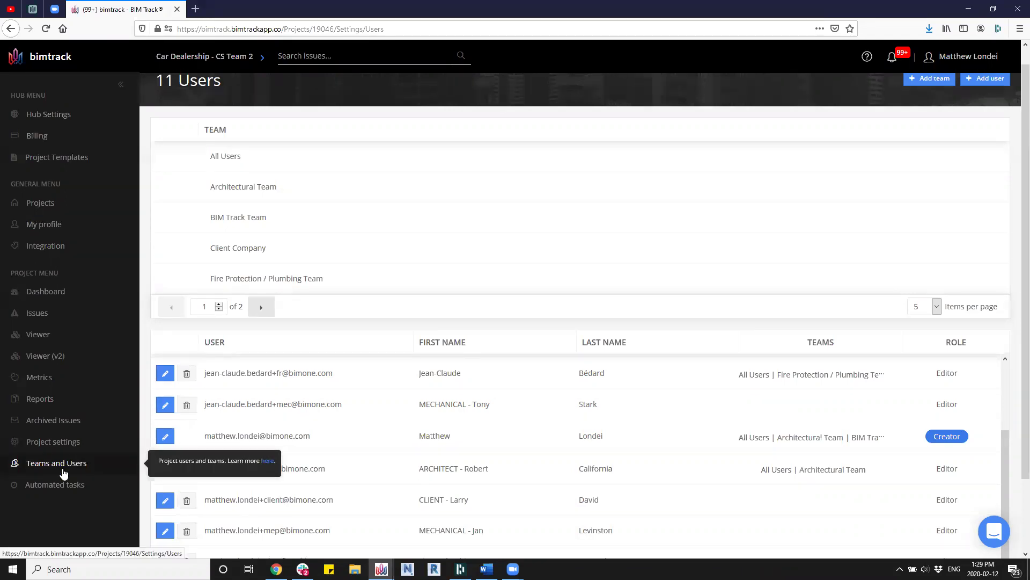
# In the project settings, restrict the confidentiality of the Closed status to the BIM Track Team and save it.
pyautogui.click(72, 442)
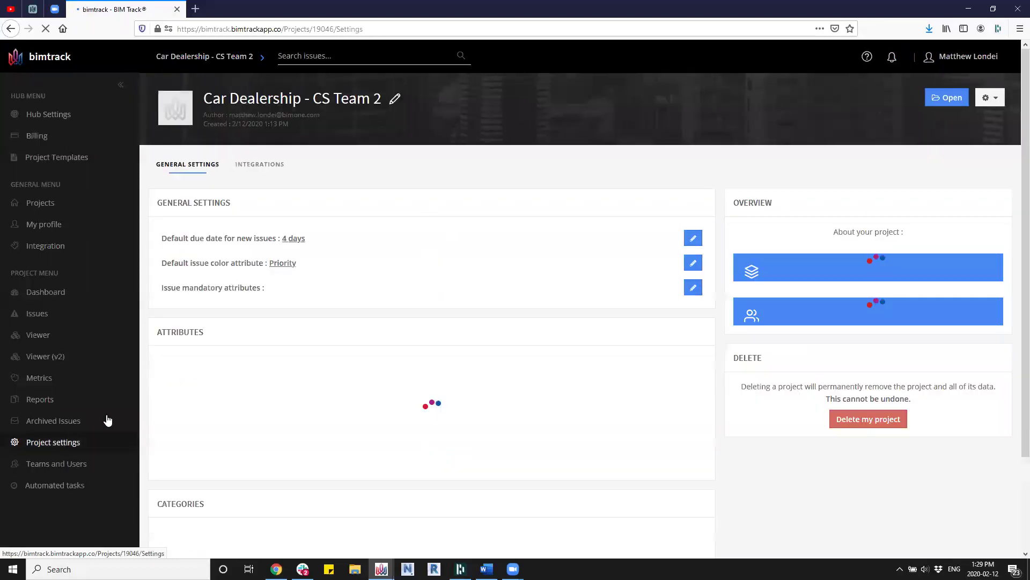
pyautogui.click(265, 372)
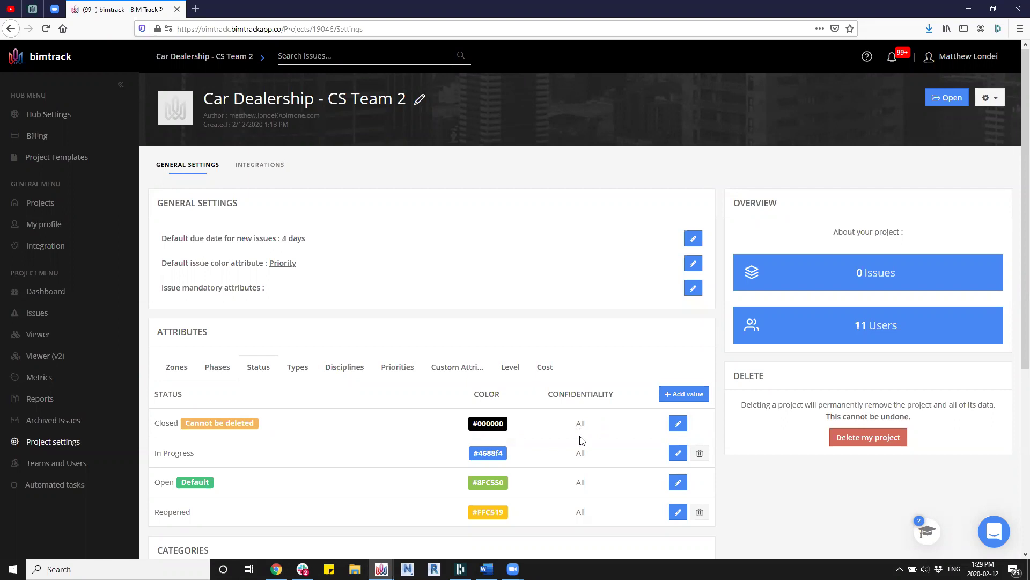
pyautogui.click(677, 423)
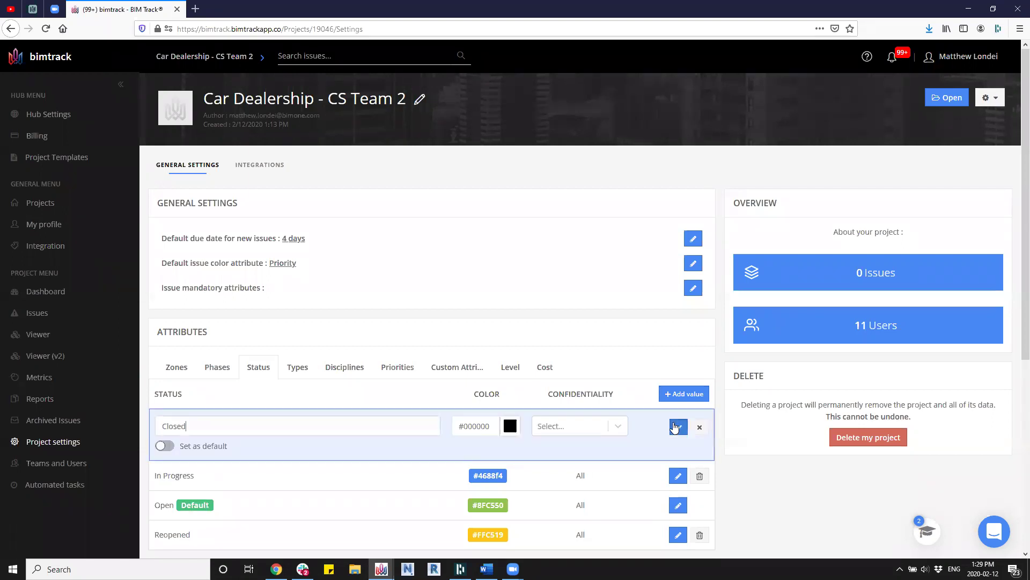
pyautogui.click(620, 427)
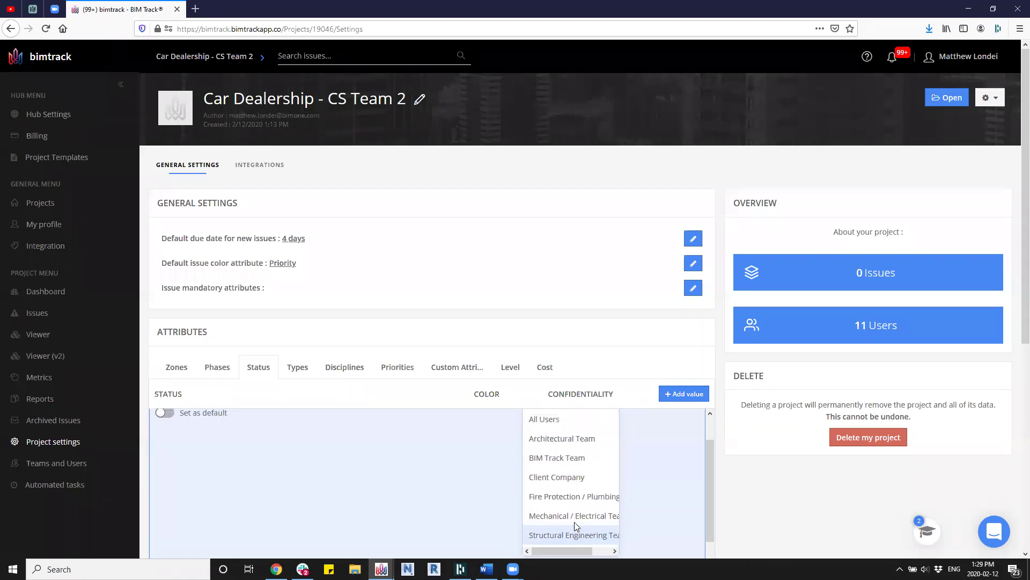
pyautogui.click(575, 459)
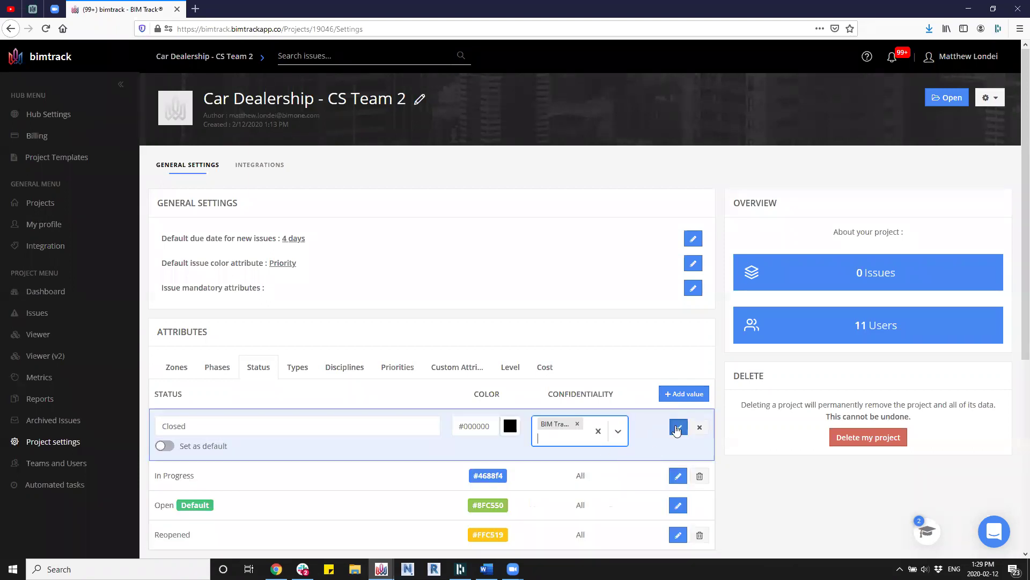
pyautogui.click(678, 427)
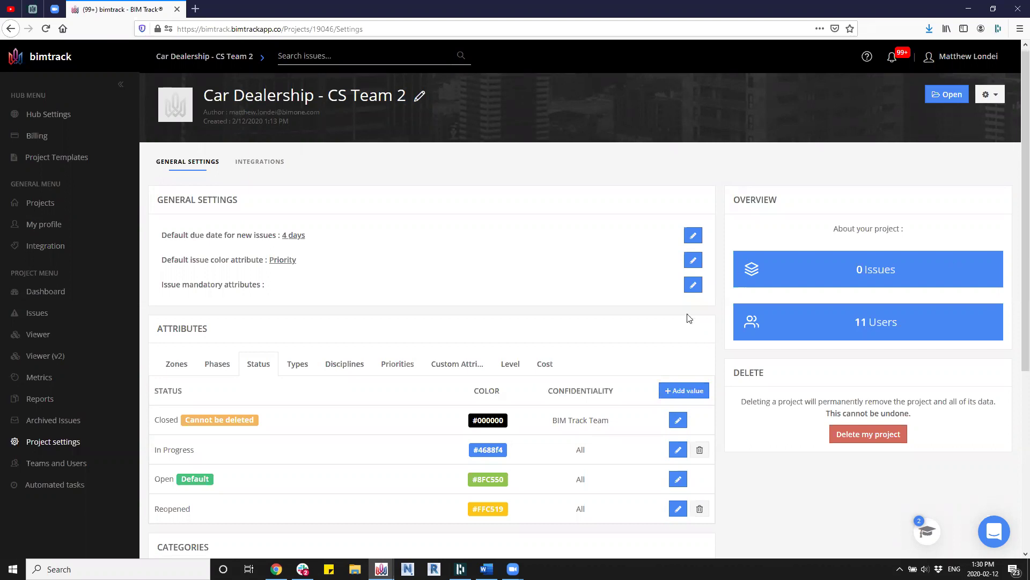
pyautogui.scroll(-3, 610, 345)
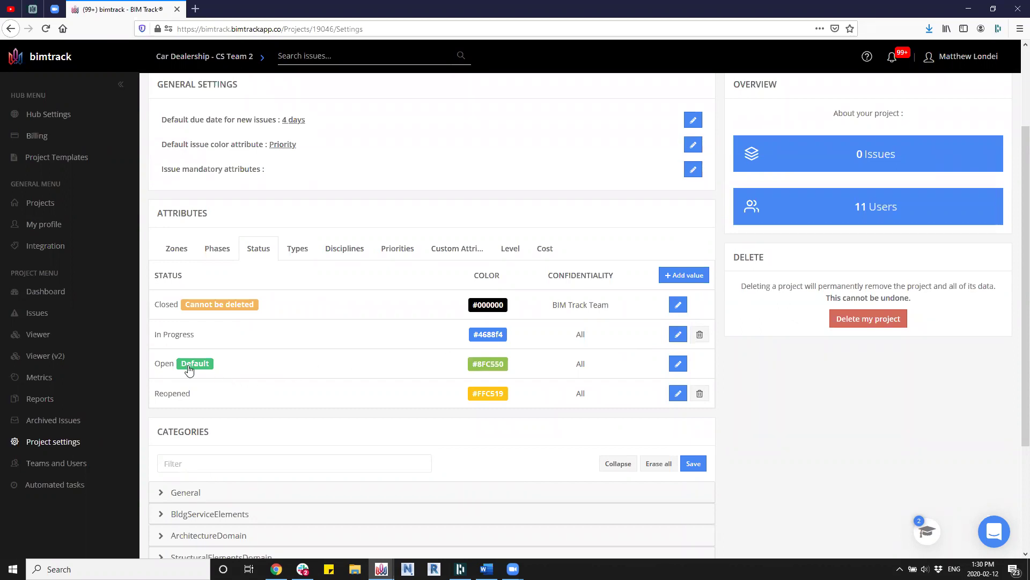
pyautogui.click(678, 334)
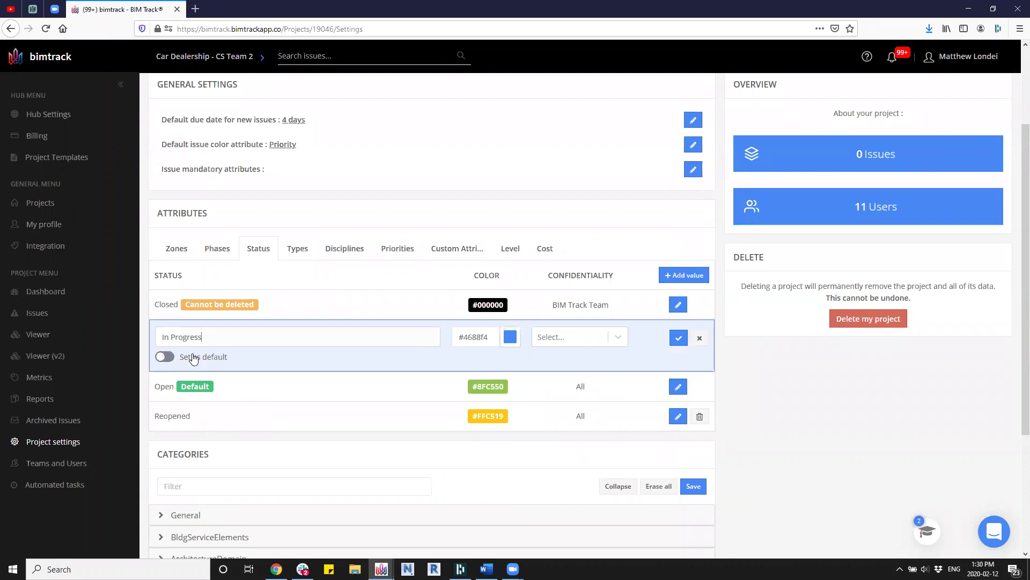
pyautogui.click(677, 337)
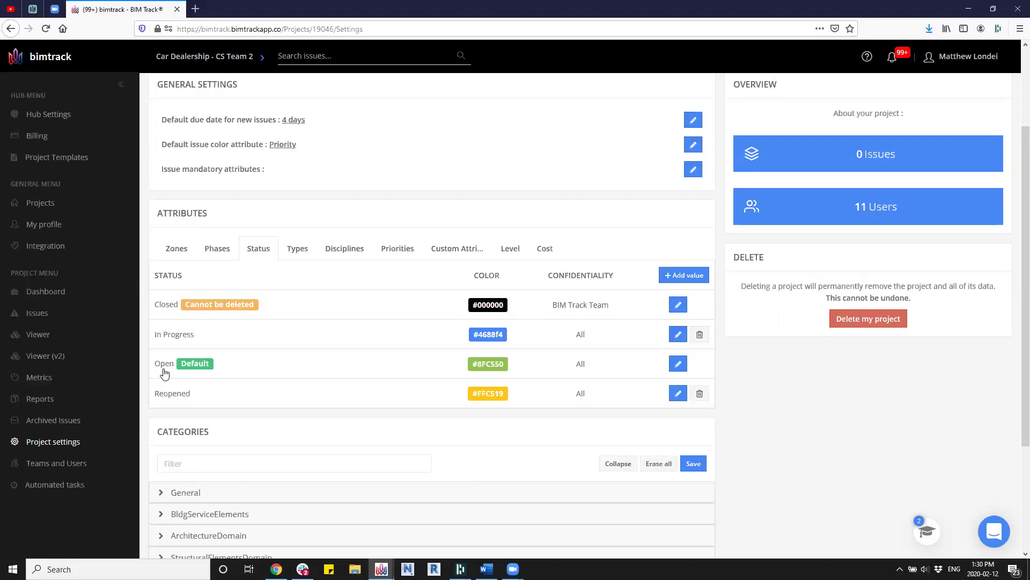
# Add a status value named Ready for Review / Fixed and save it.
pyautogui.click(684, 275)
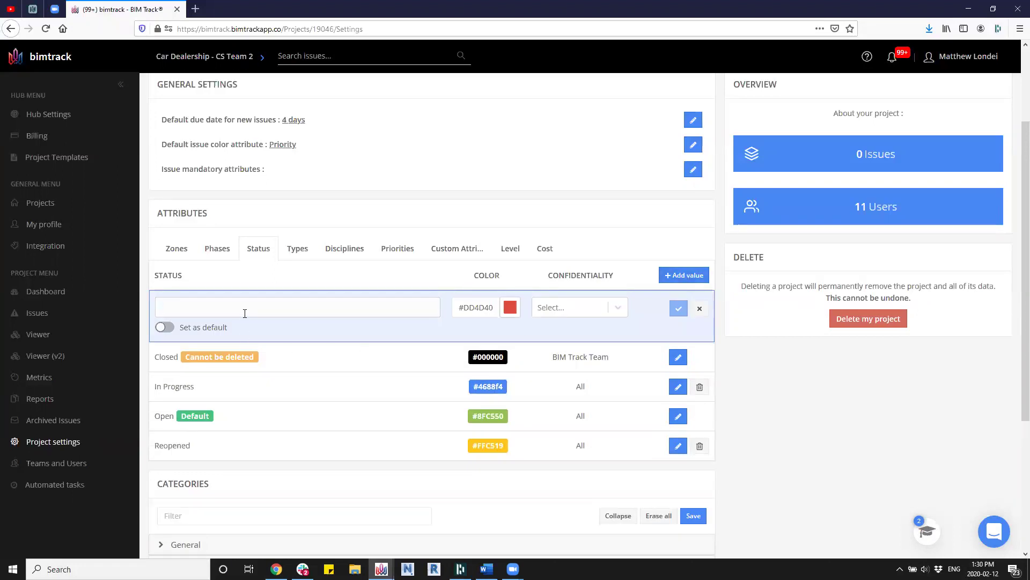
pyautogui.write('Ready for Review / Fixed')
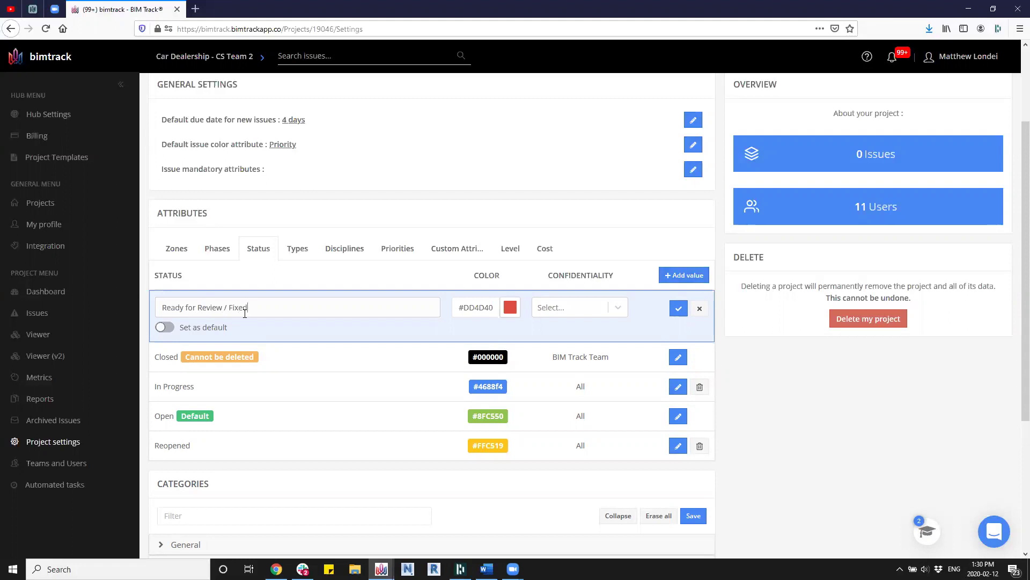
pyautogui.click(679, 309)
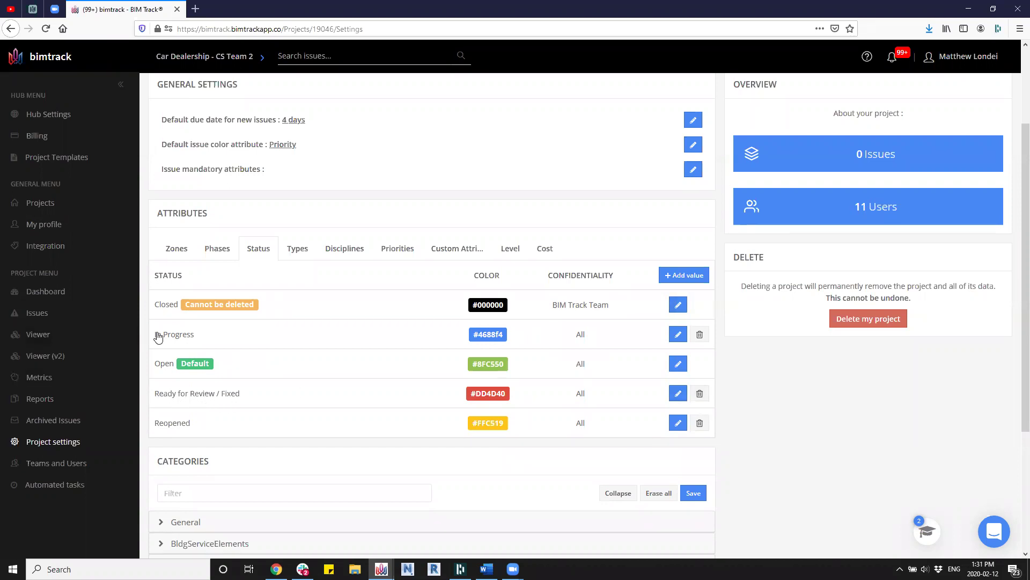
# Rename the default Open status as New and save the change.
pyautogui.click(678, 364)
pyautogui.hotkey('ctrl', 'a')
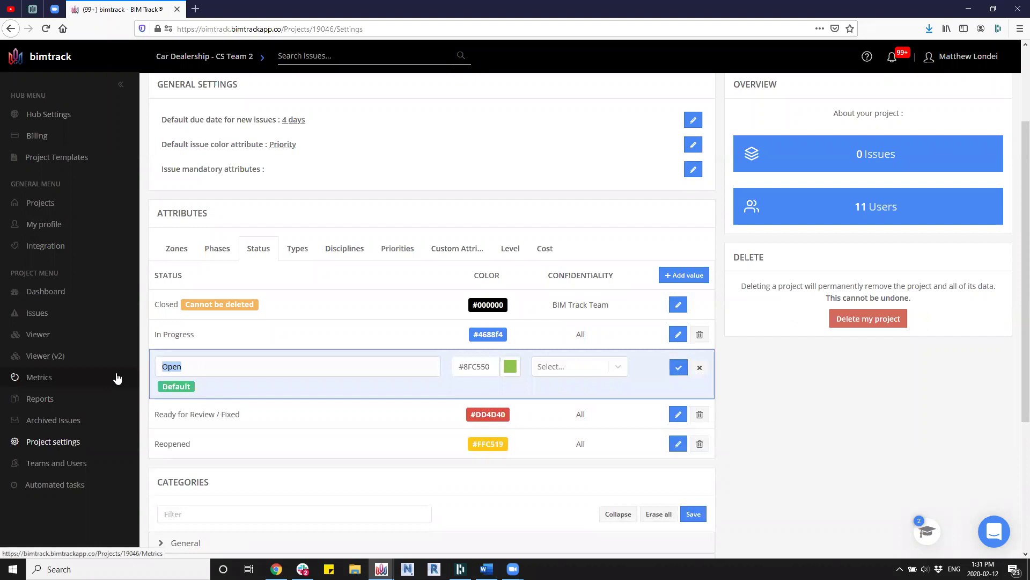
pyautogui.write('New')
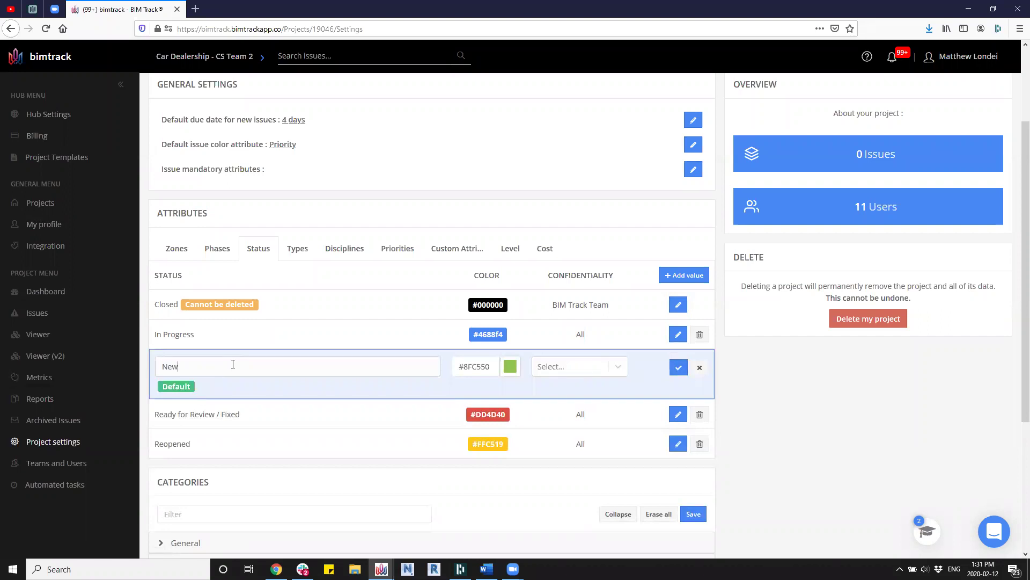
pyautogui.click(678, 367)
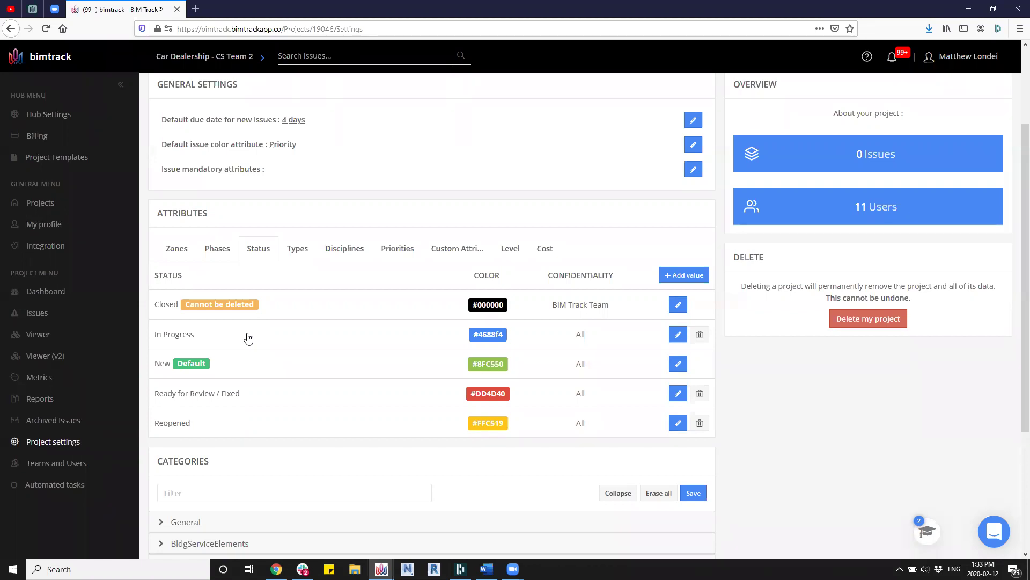
# Check the project's priorities and set the default due date for new issues to 7 days.
pyautogui.scroll(3, 248, 337)
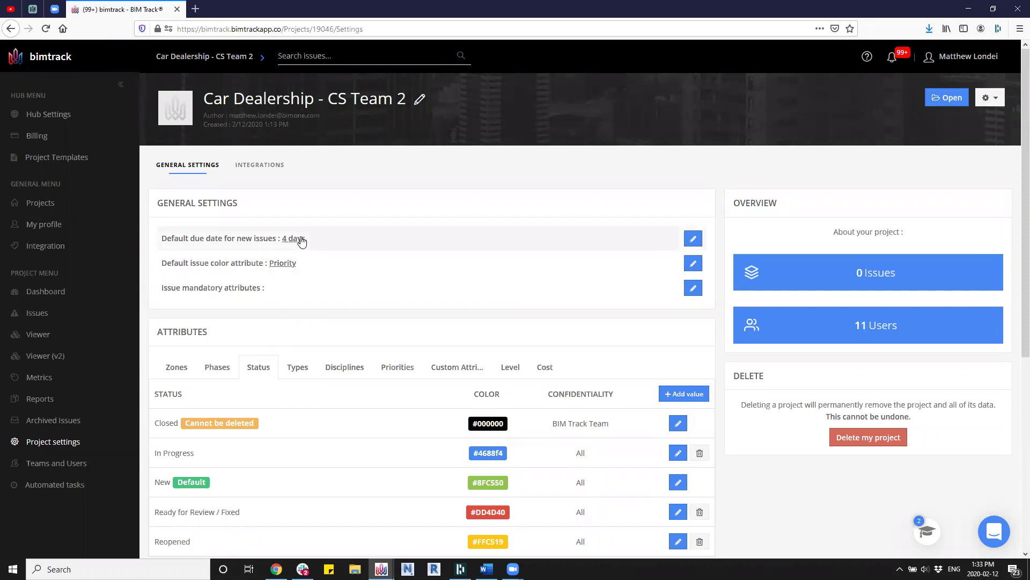
pyautogui.click(425, 371)
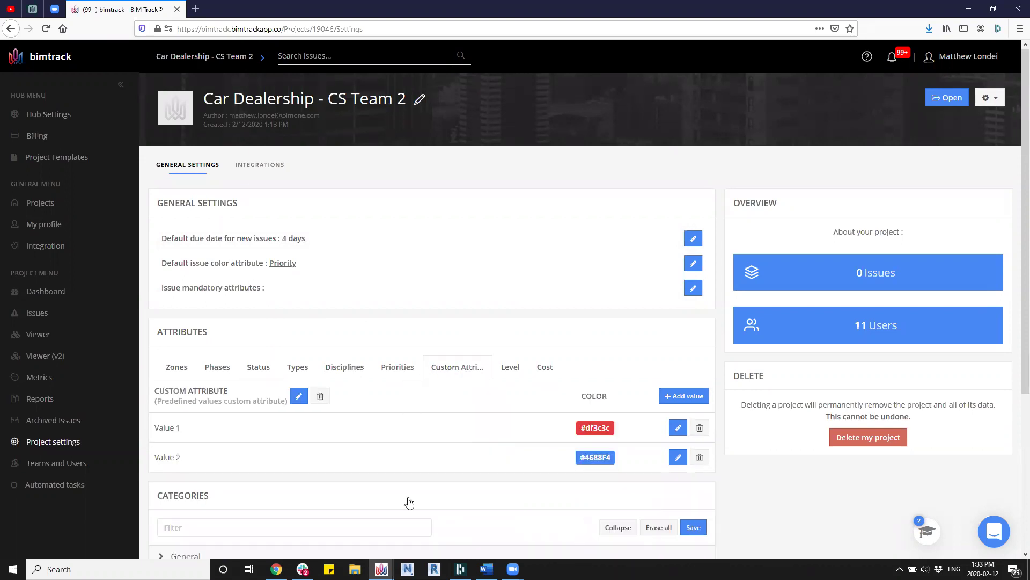
pyautogui.scroll(-1, 180, 526)
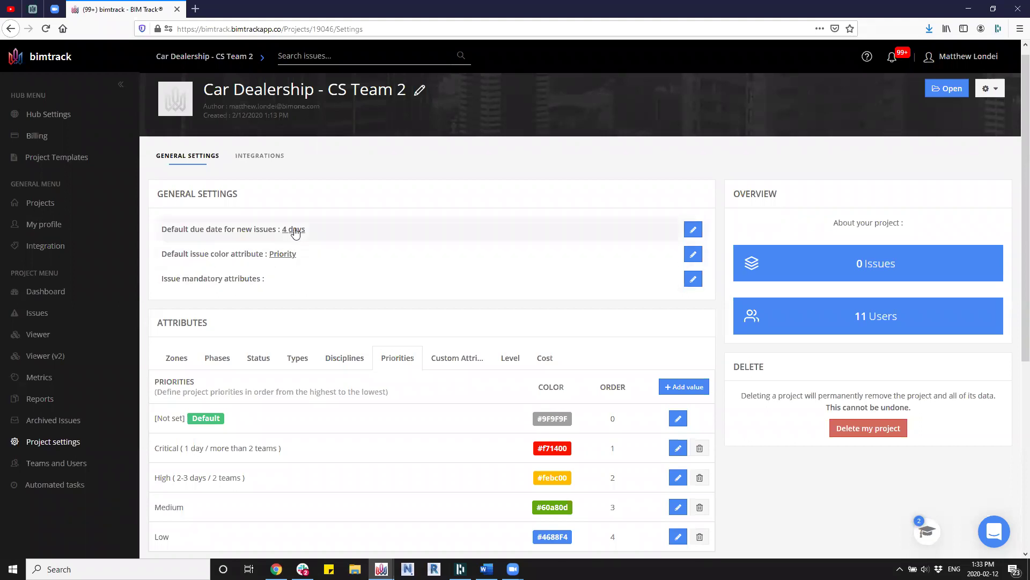
pyautogui.click(293, 229)
pyautogui.hotkey('ctrl', 'a')
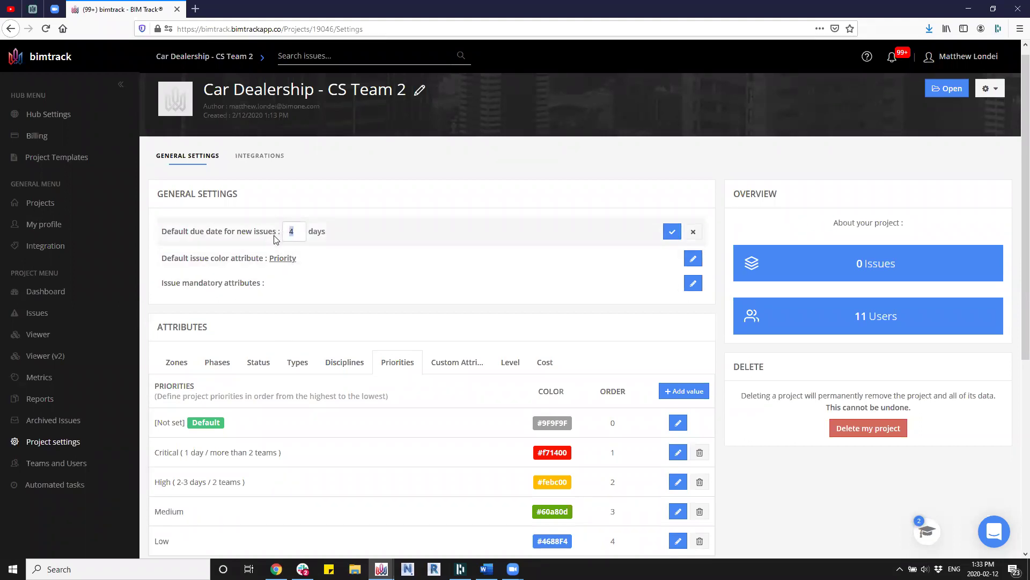
pyautogui.write('7')
pyautogui.press('BackSpace')
pyautogui.write('7')
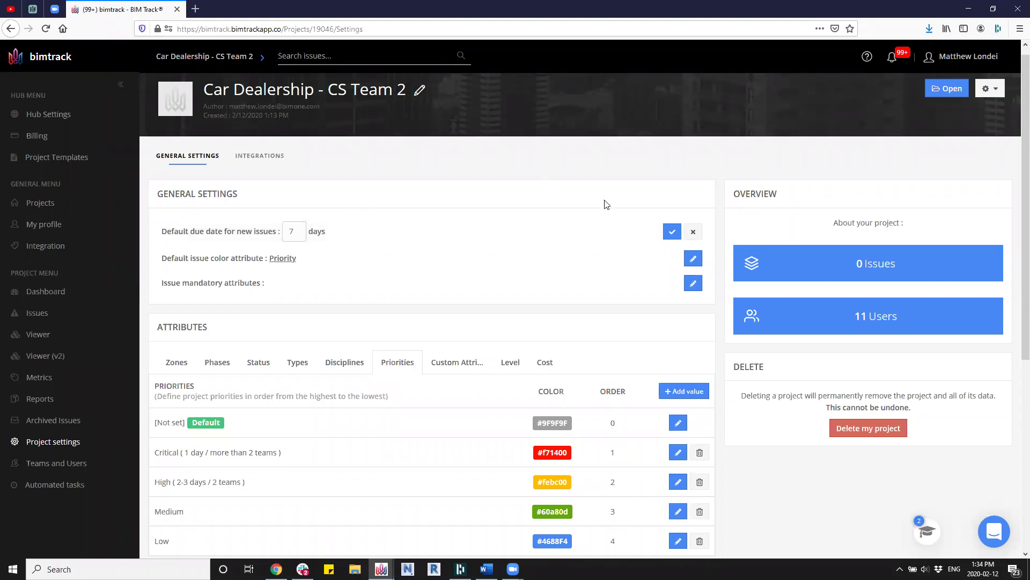
pyautogui.click(672, 231)
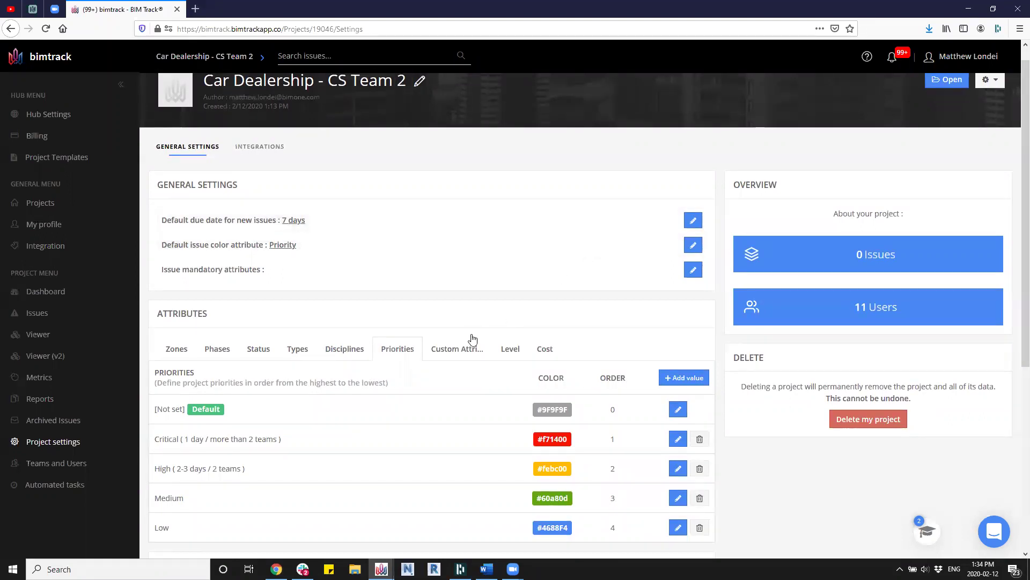
# Make Due date, Priority, Status and Type the project's mandatory issue attributes and save the selection.
pyautogui.scroll(-1, 409, 356)
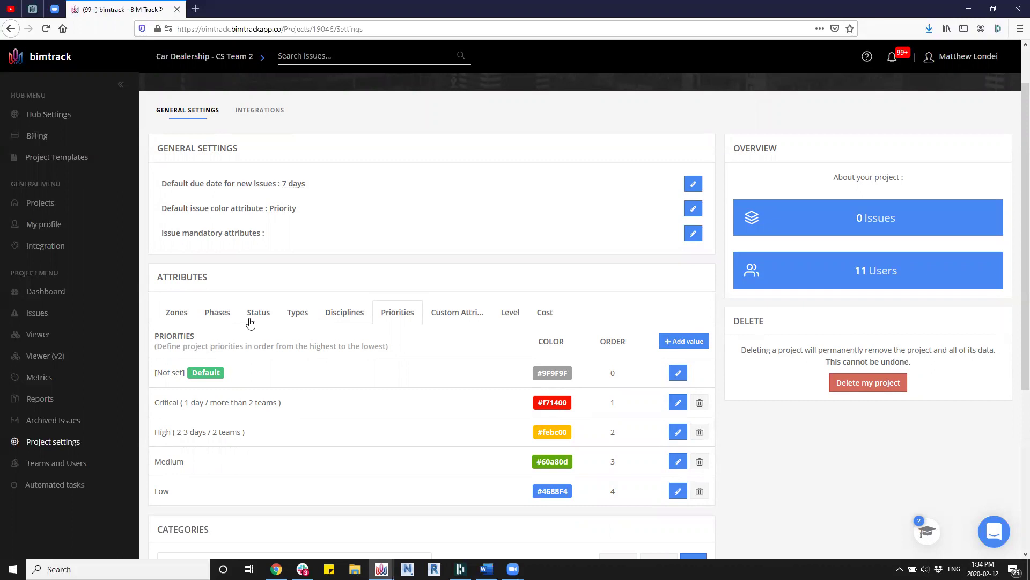
pyautogui.click(254, 320)
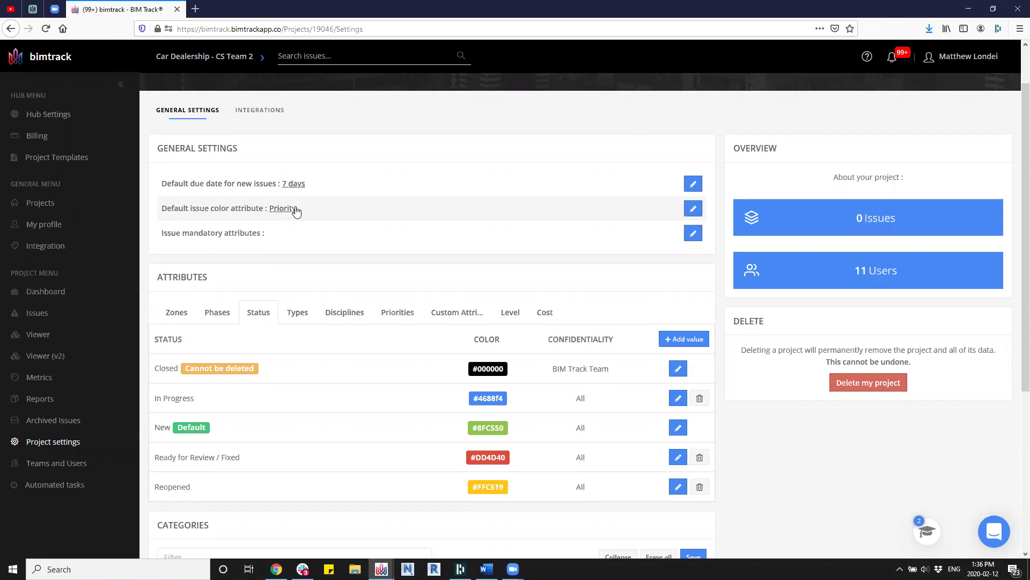
pyautogui.click(217, 234)
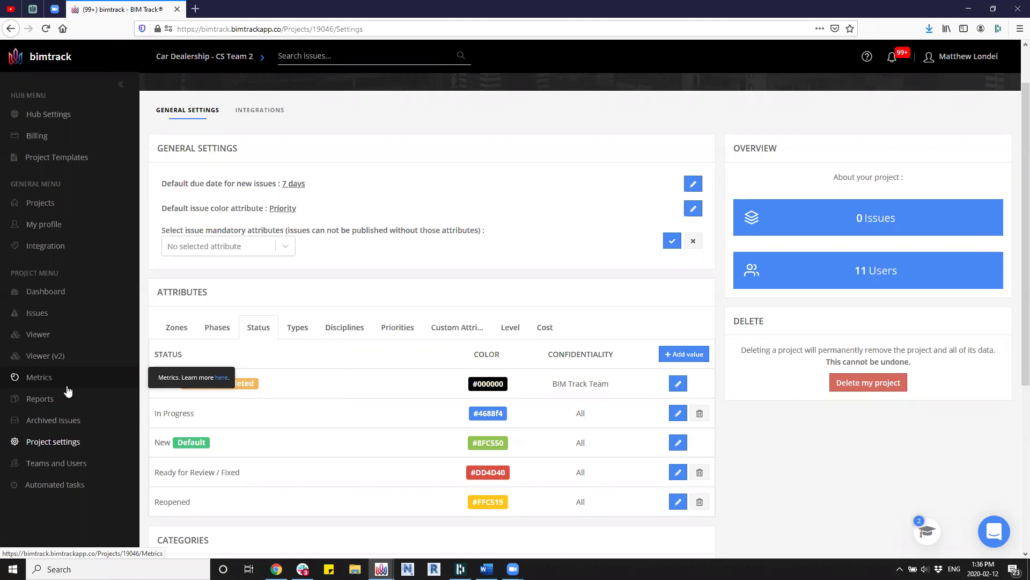
pyautogui.click(285, 245)
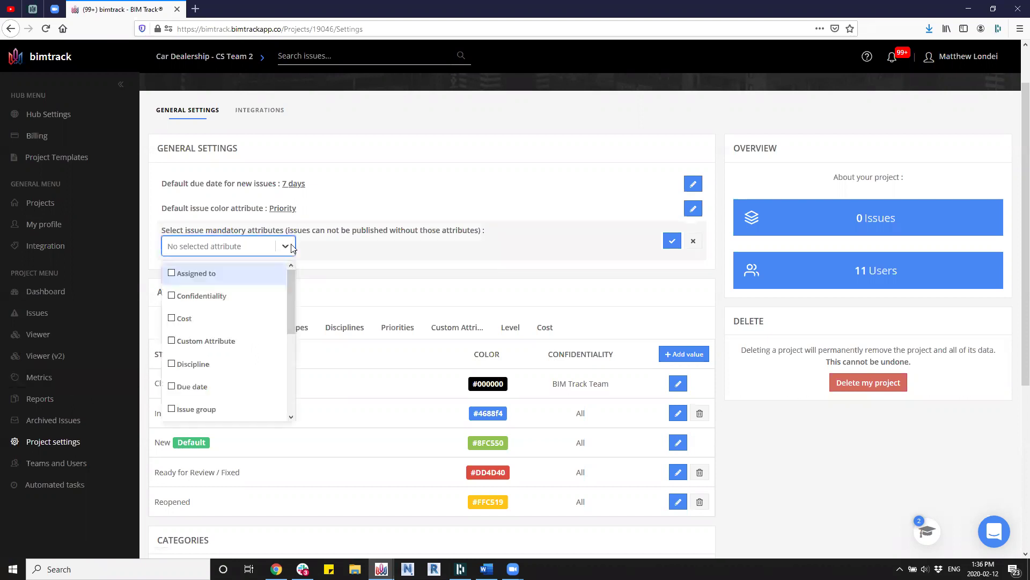
pyautogui.click(204, 386)
pyautogui.scroll(-2, 203, 385)
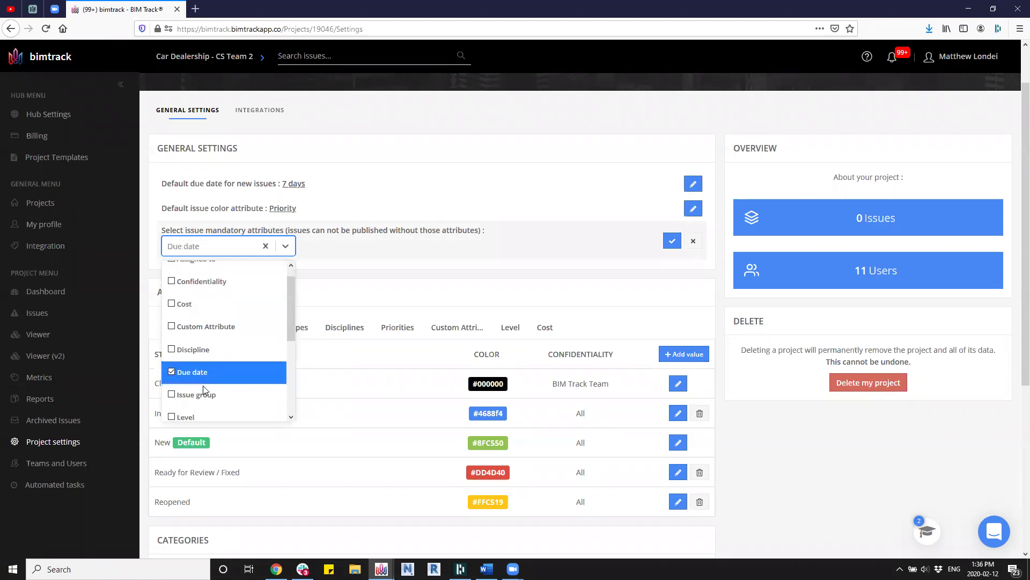
pyautogui.scroll(-4, 201, 386)
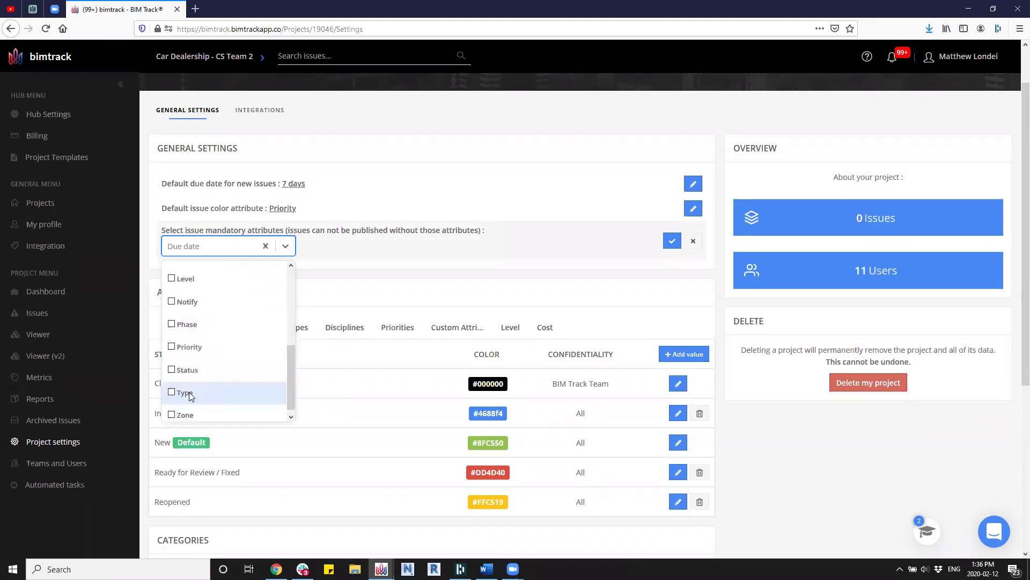
pyautogui.click(189, 393)
pyautogui.click(184, 410)
pyautogui.click(184, 355)
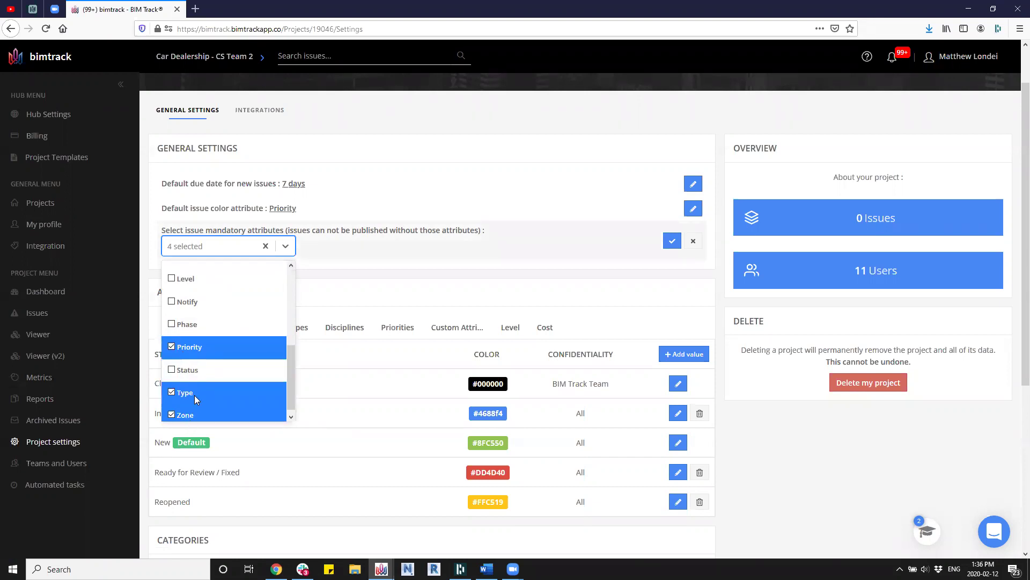
pyautogui.click(187, 416)
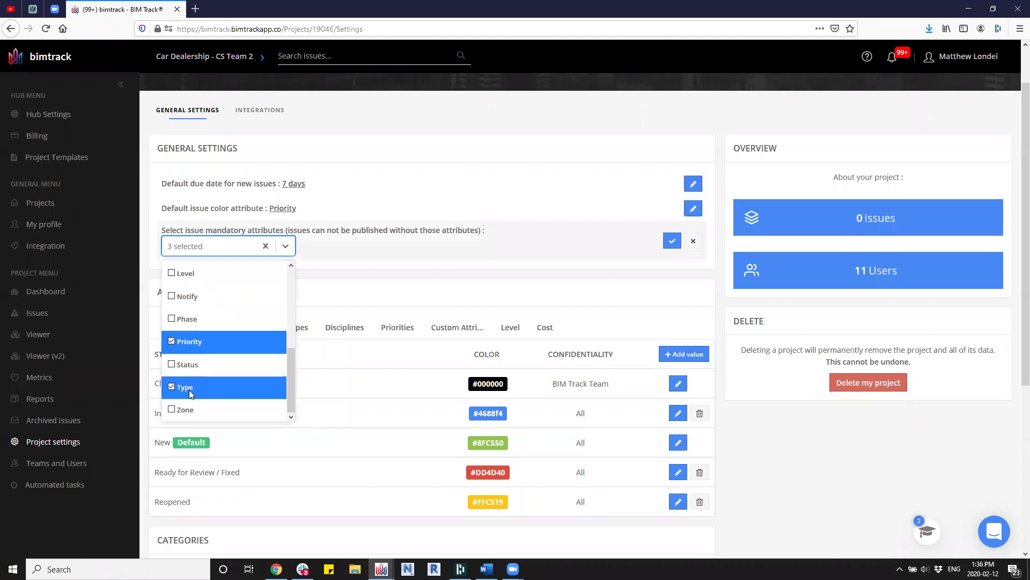
pyautogui.click(188, 351)
pyautogui.click(186, 371)
pyautogui.click(191, 351)
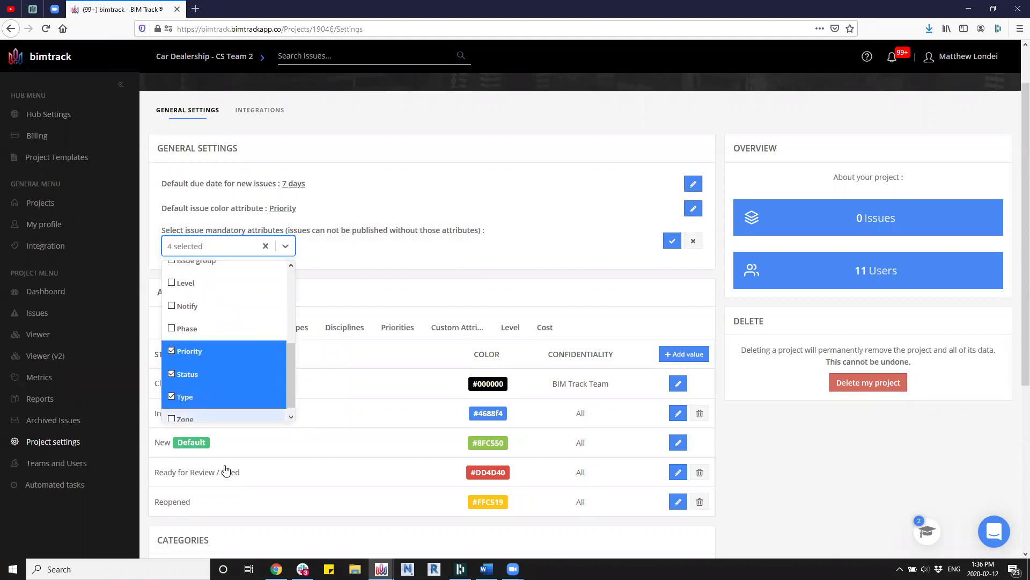
pyautogui.click(672, 240)
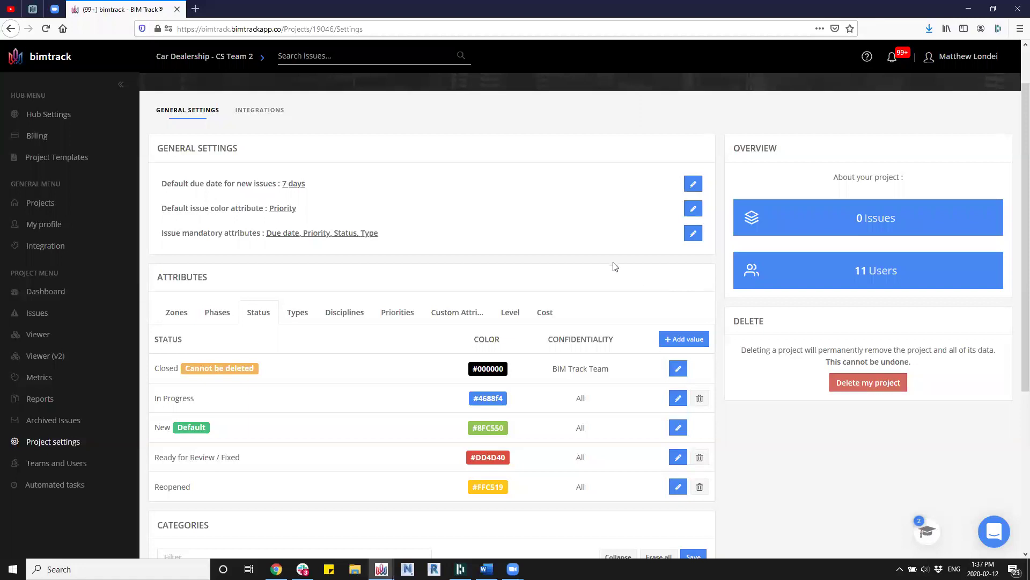
# Expand the General group under Categories and apply a light blue color to the Beam category.
pyautogui.scroll(-3, 595, 273)
pyautogui.scroll(-6, 594, 276)
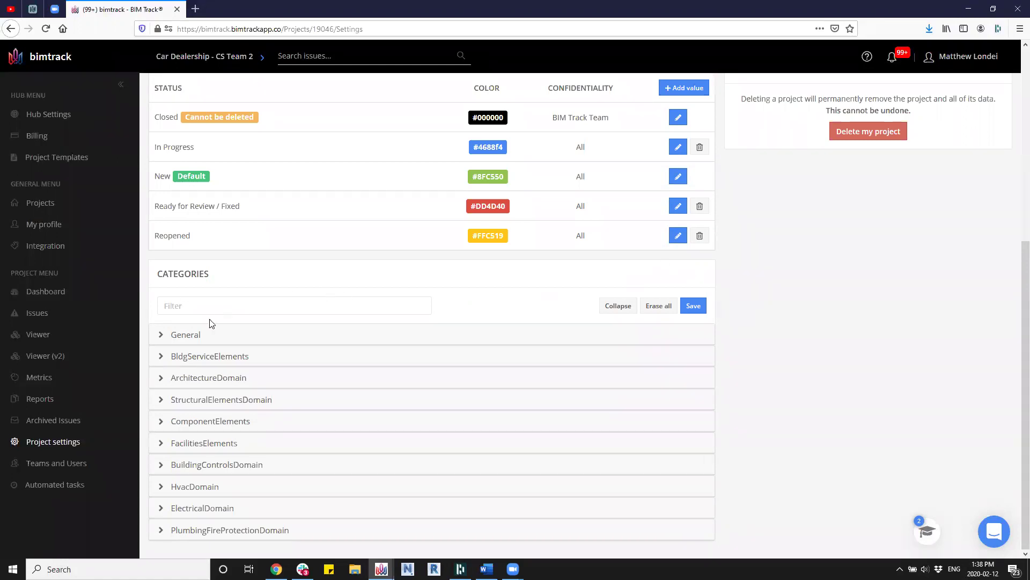
pyautogui.click(159, 335)
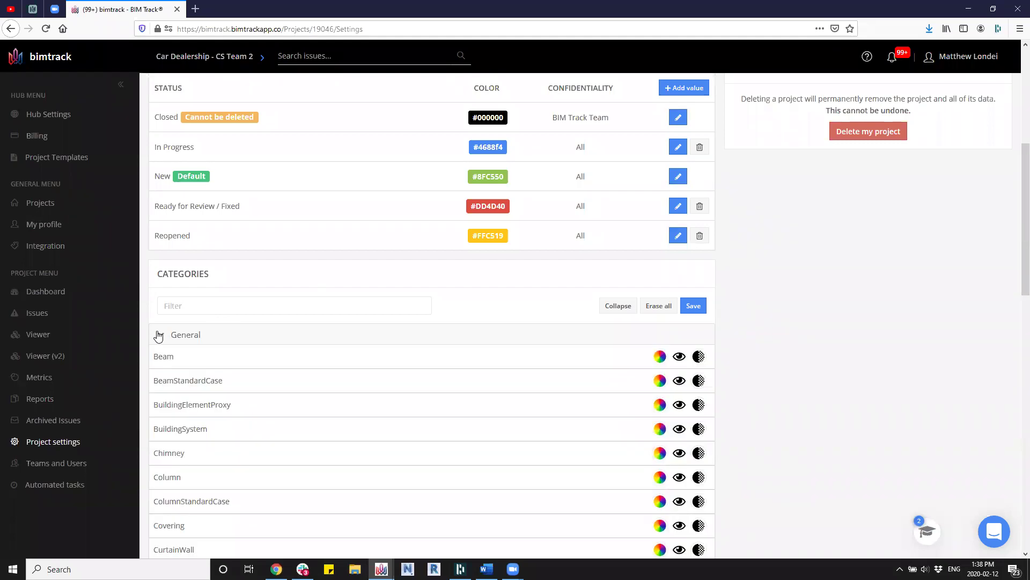
pyautogui.click(659, 357)
pyautogui.click(655, 237)
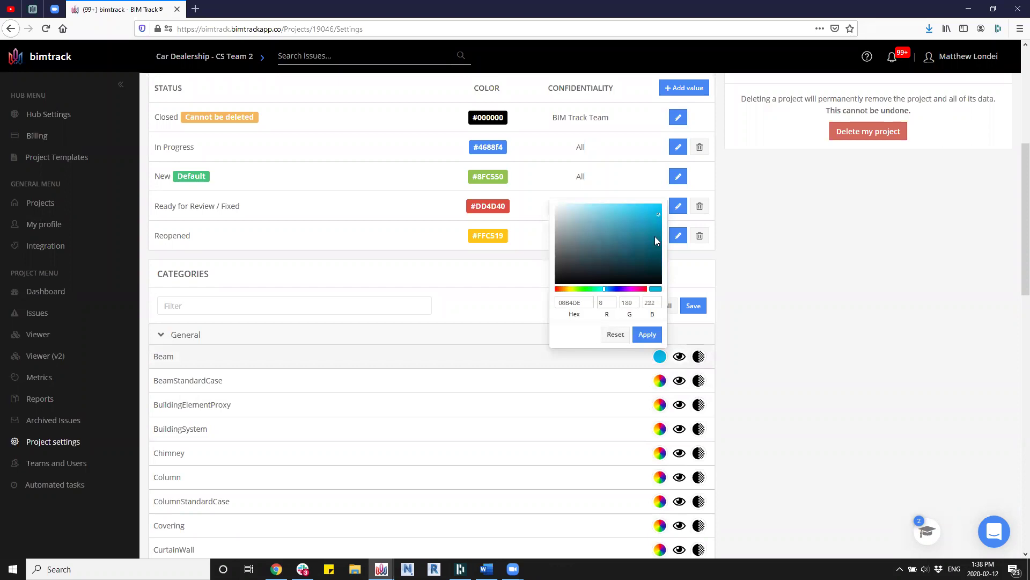
pyautogui.click(647, 334)
# Make the Slab category partly transparent and hide the Roof category in the General group.
pyautogui.scroll(-5, 633, 501)
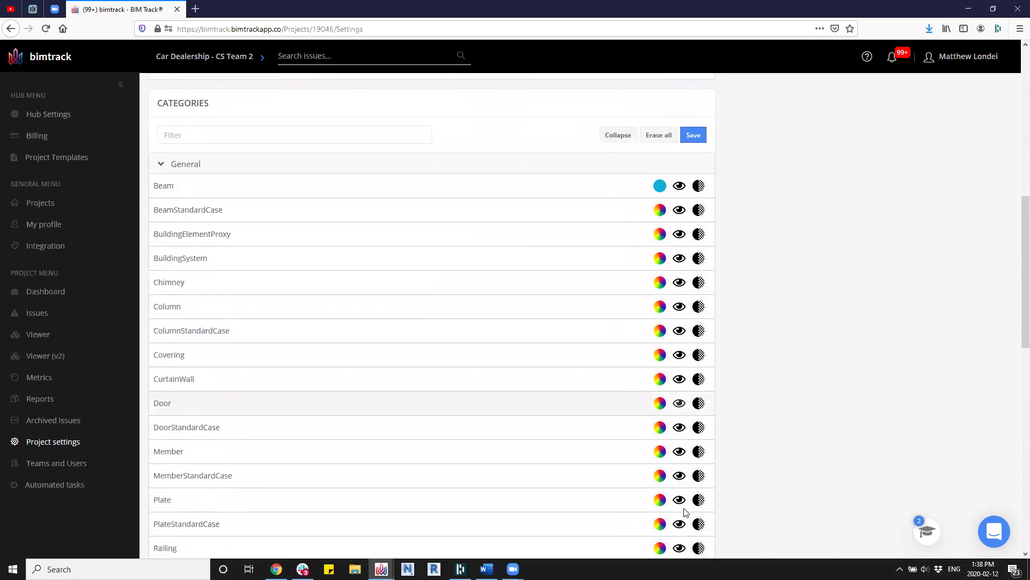
pyautogui.scroll(-4, 675, 497)
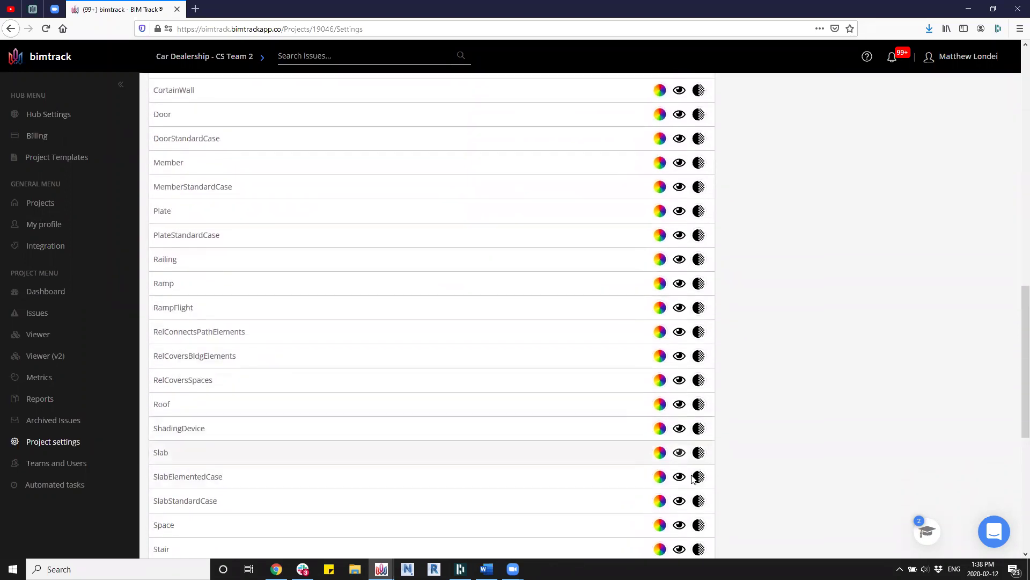
pyautogui.click(698, 456)
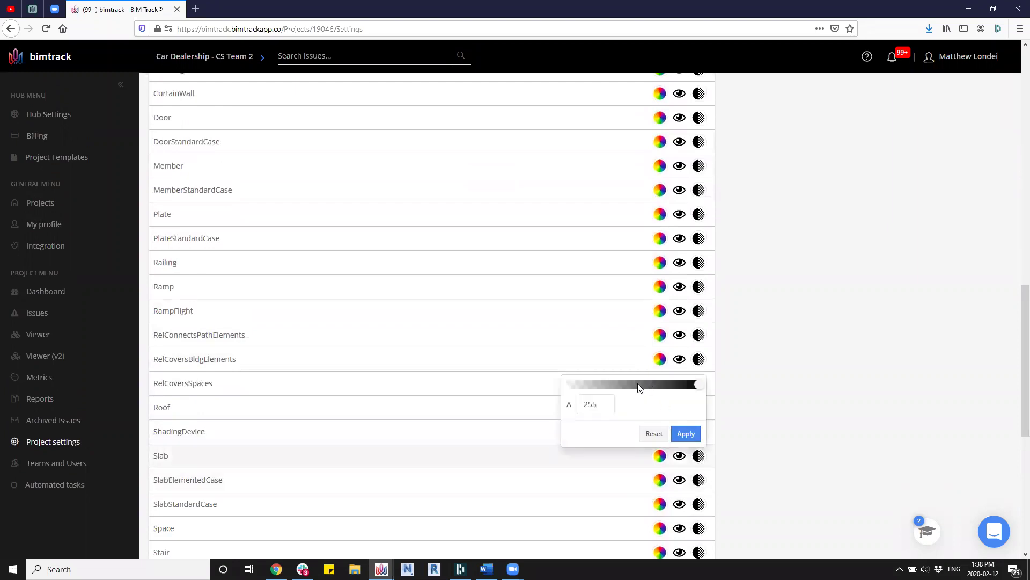
pyautogui.click(686, 434)
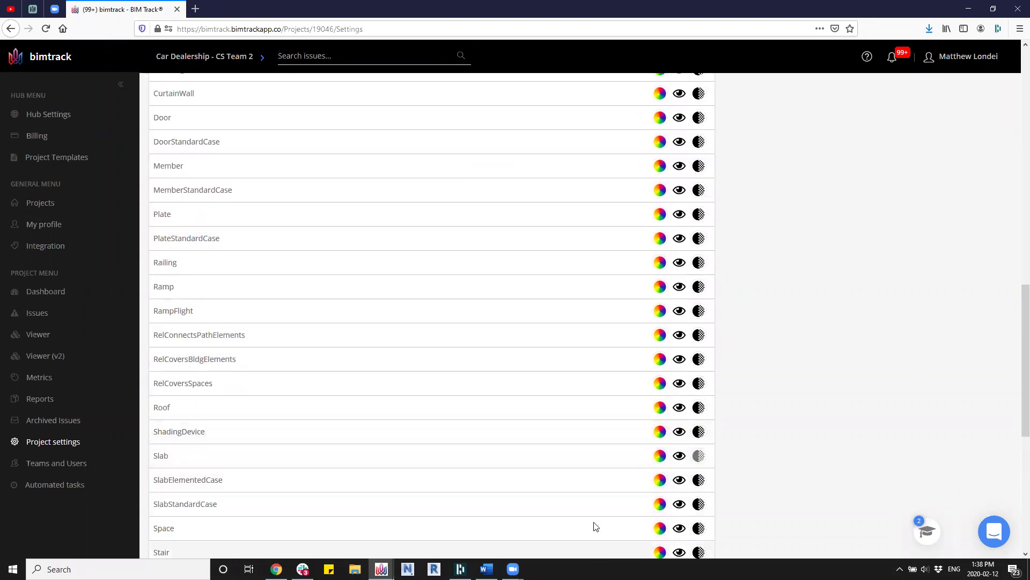
pyautogui.scroll(-1, 644, 461)
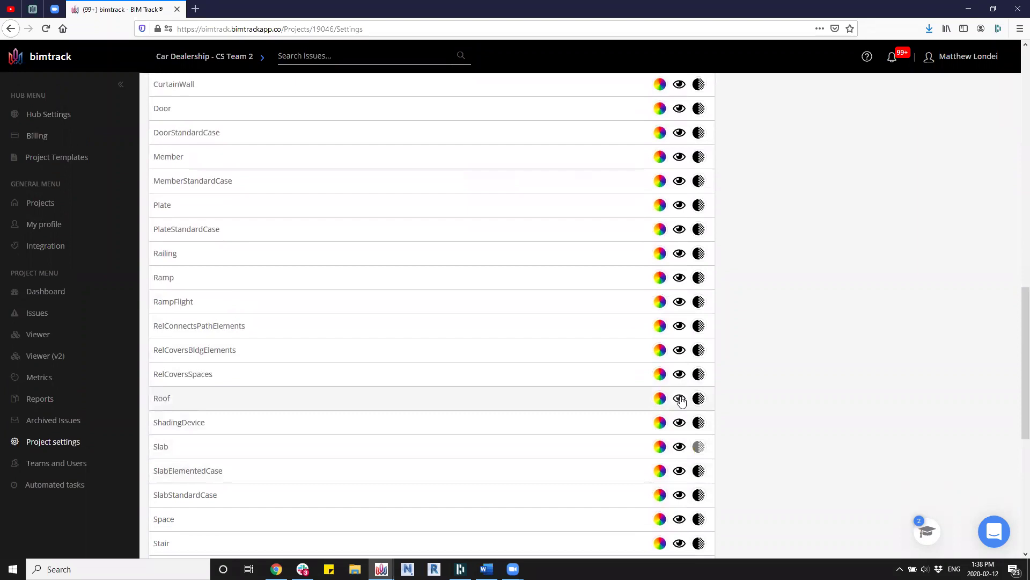
pyautogui.click(679, 399)
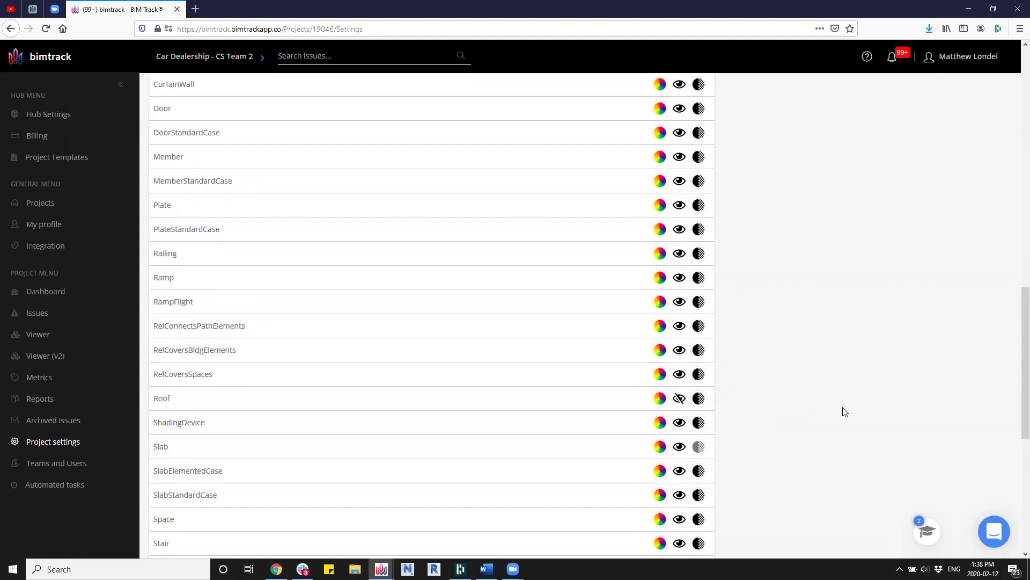
# Apply a red color, hex C81616, to the Column category in the General group.
pyautogui.scroll(6, 113, 410)
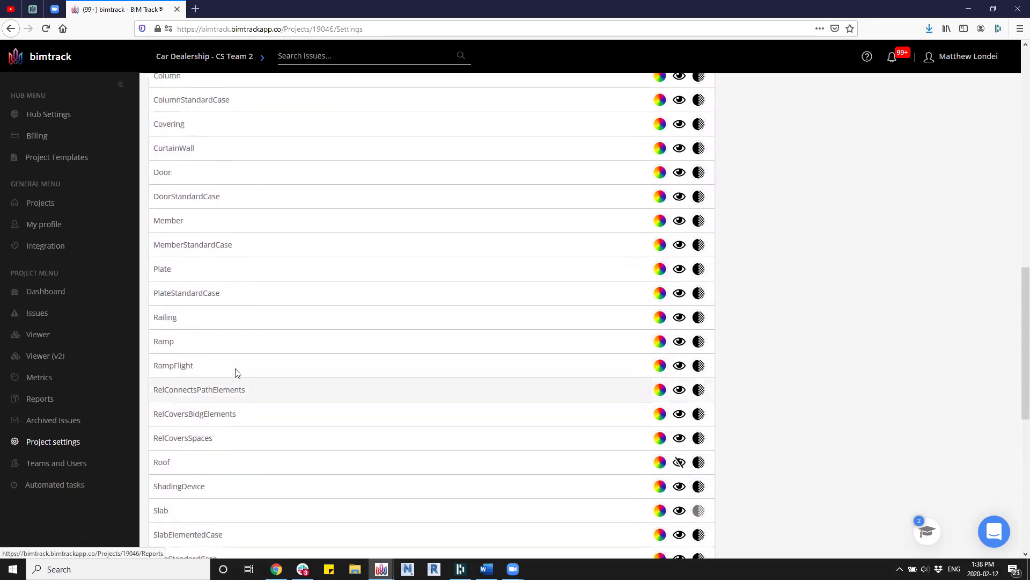
pyautogui.scroll(5, 249, 382)
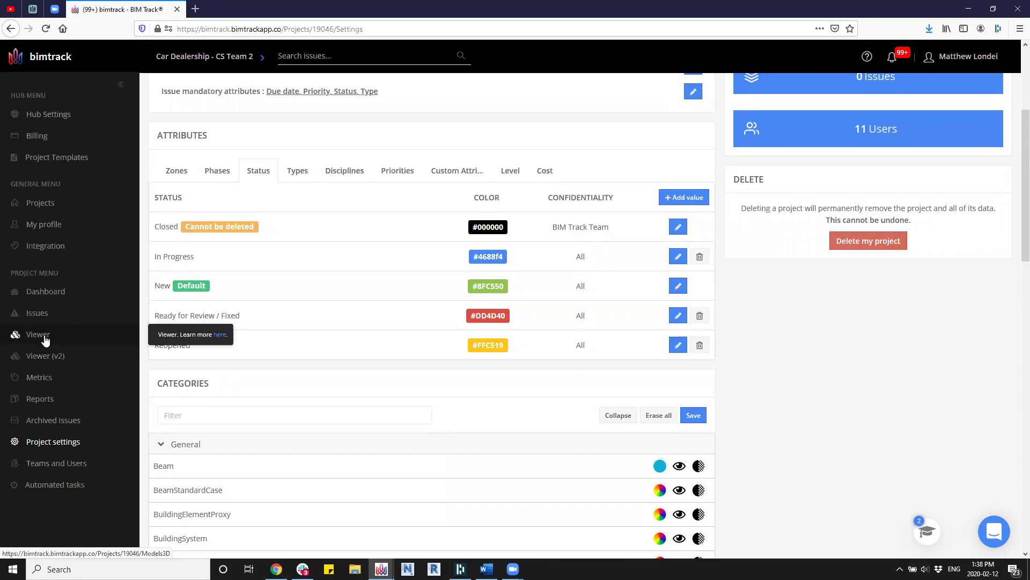
pyautogui.scroll(-2, 363, 467)
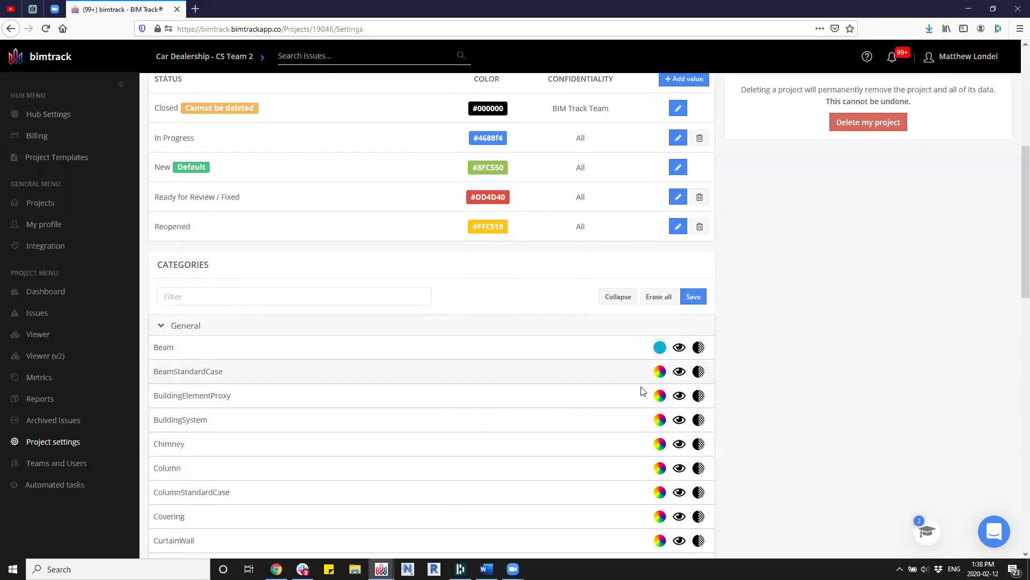
pyautogui.scroll(-1, 642, 390)
pyautogui.click(659, 403)
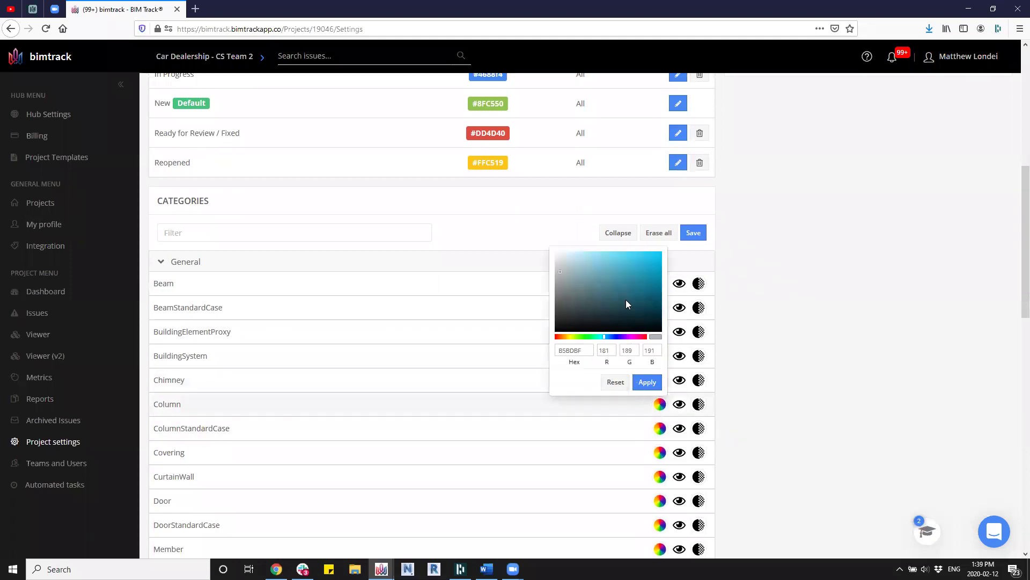
pyautogui.click(650, 268)
pyautogui.click(556, 336)
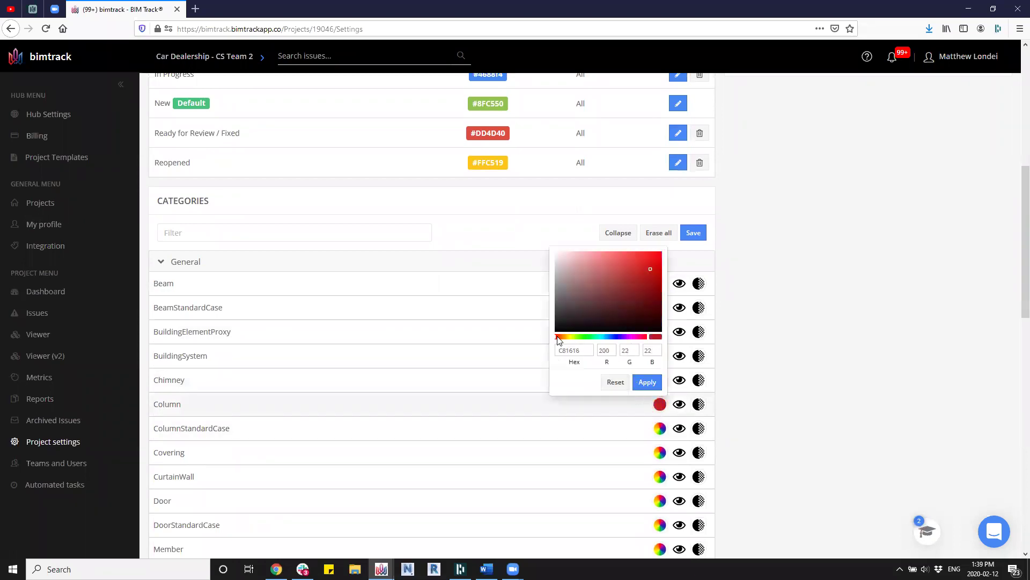
pyautogui.click(647, 382)
# Save the category display settings and collapse the General group.
pyautogui.scroll(-3, 726, 455)
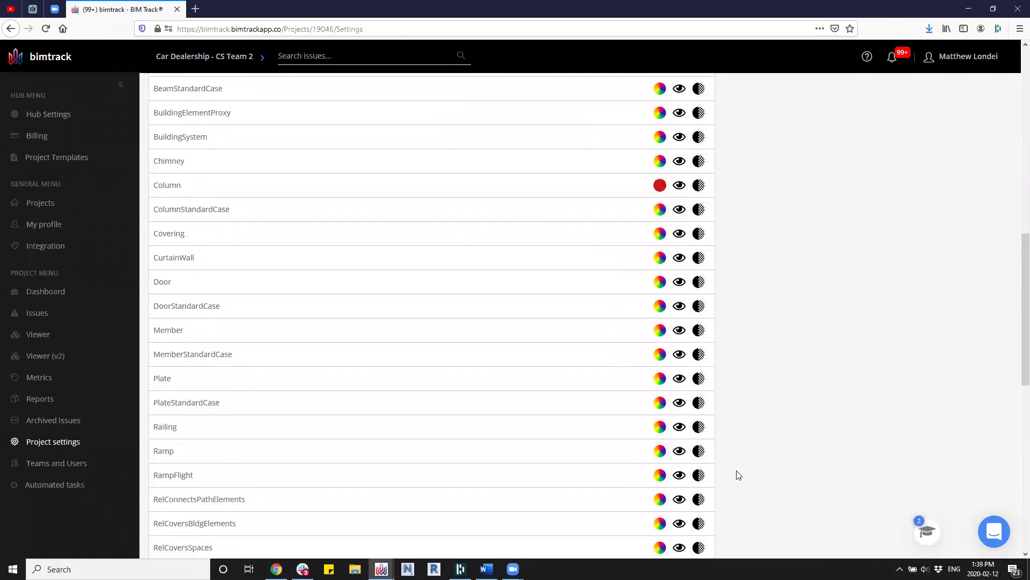
pyautogui.scroll(5, 737, 476)
pyautogui.scroll(-1, 735, 476)
pyautogui.click(694, 326)
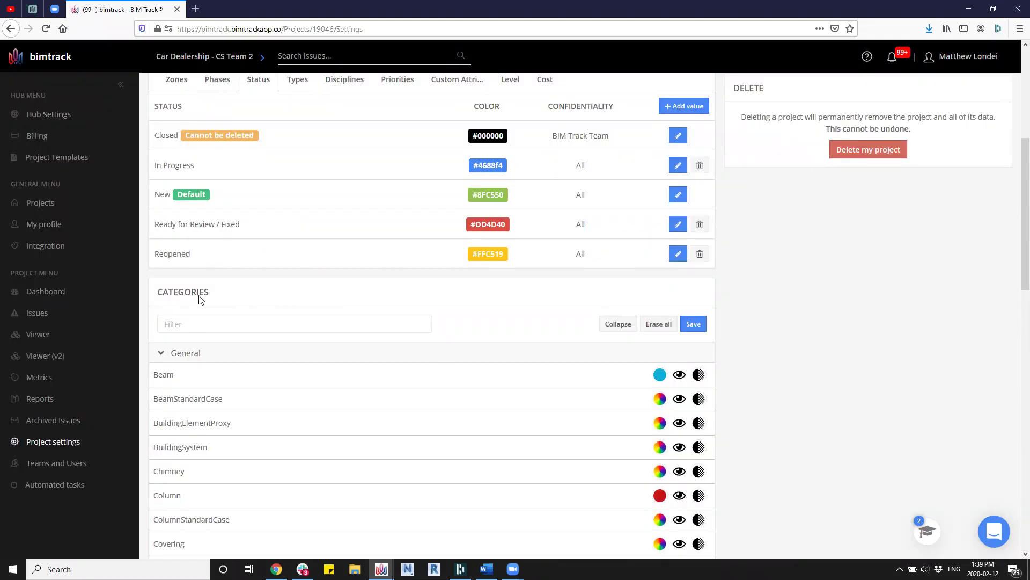
pyautogui.click(159, 353)
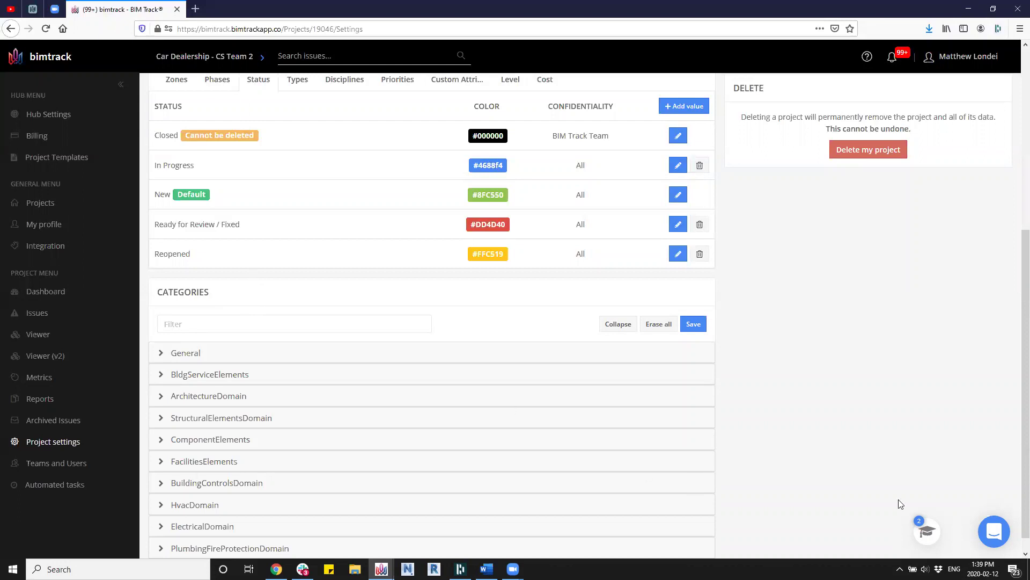
# Create a project template from the current project's settings, named Webinar Template.
pyautogui.scroll(4, 905, 502)
pyautogui.scroll(3, 897, 438)
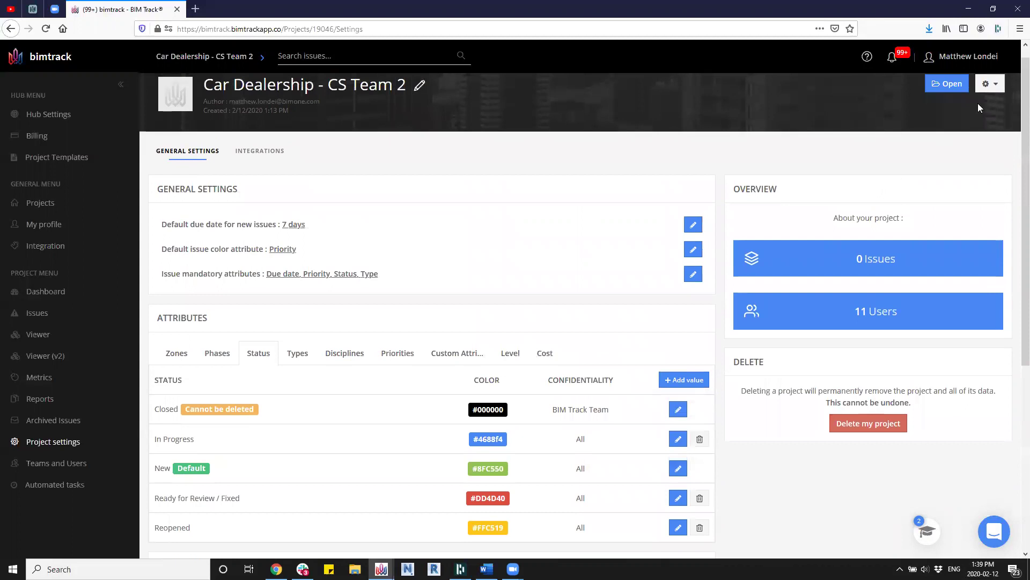
pyautogui.click(987, 84)
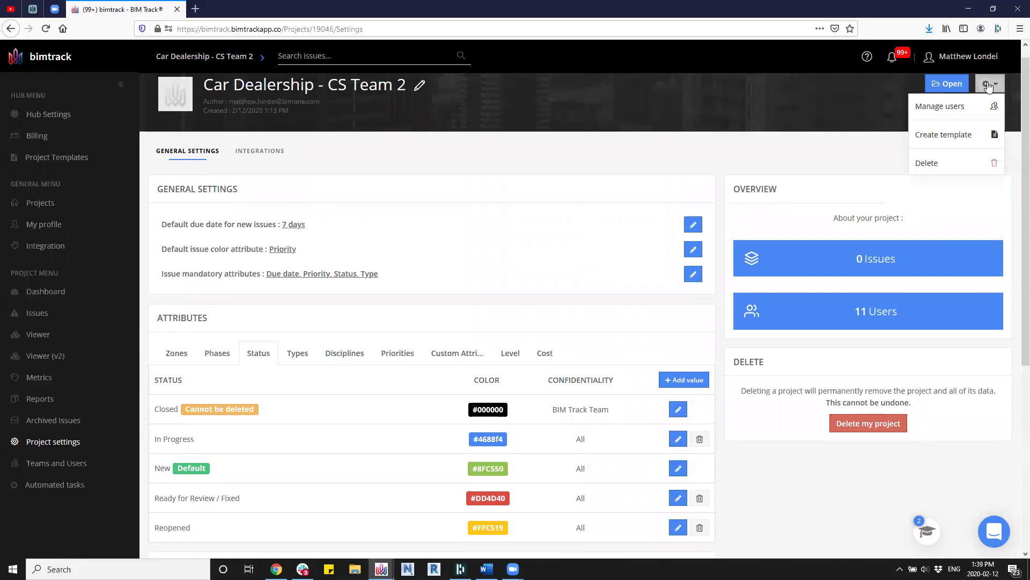
pyautogui.click(934, 135)
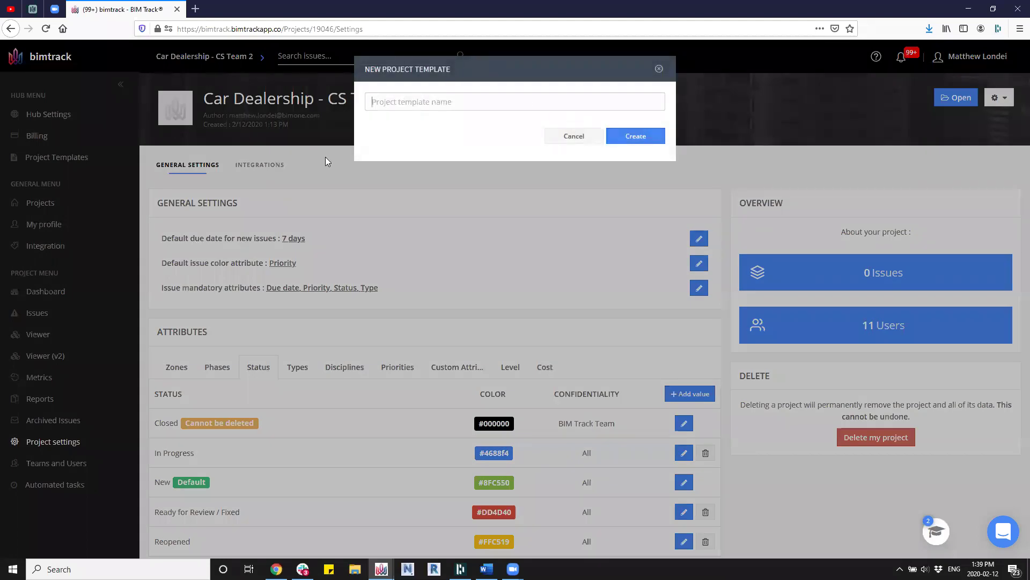
pyautogui.write('Webinar Template')
pyautogui.press('Return')
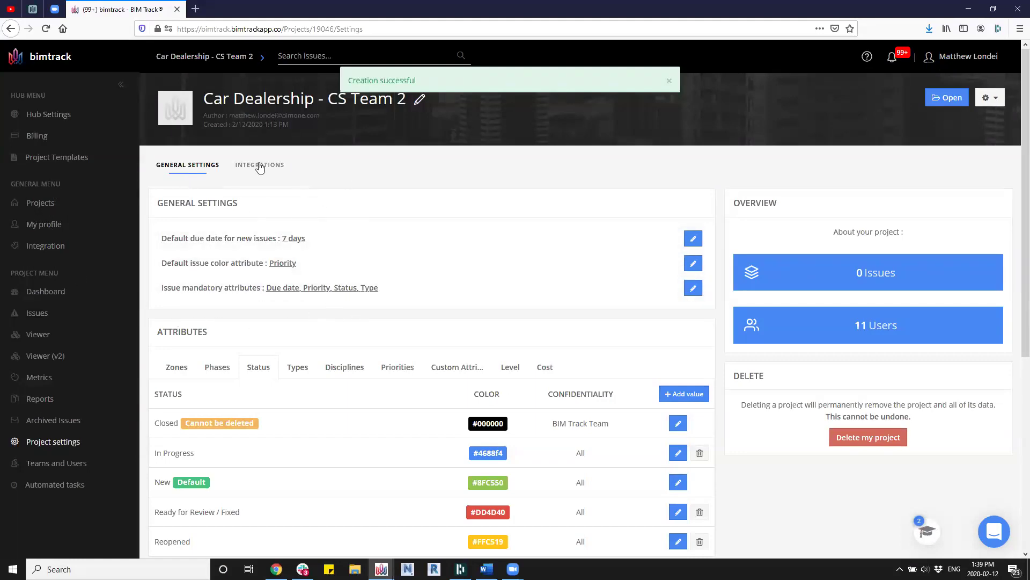
# Delete the Cost custom attribute from the project's attributes and confirm the deletion.
pyautogui.scroll(-1, 424, 368)
pyautogui.scroll(-4, 424, 368)
pyautogui.scroll(1, 168, 230)
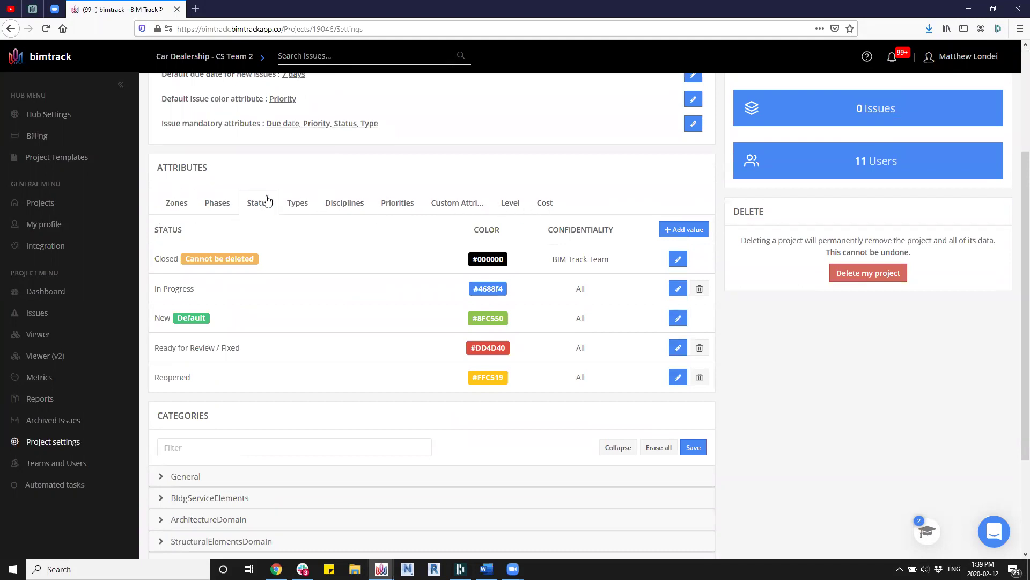
pyautogui.click(186, 209)
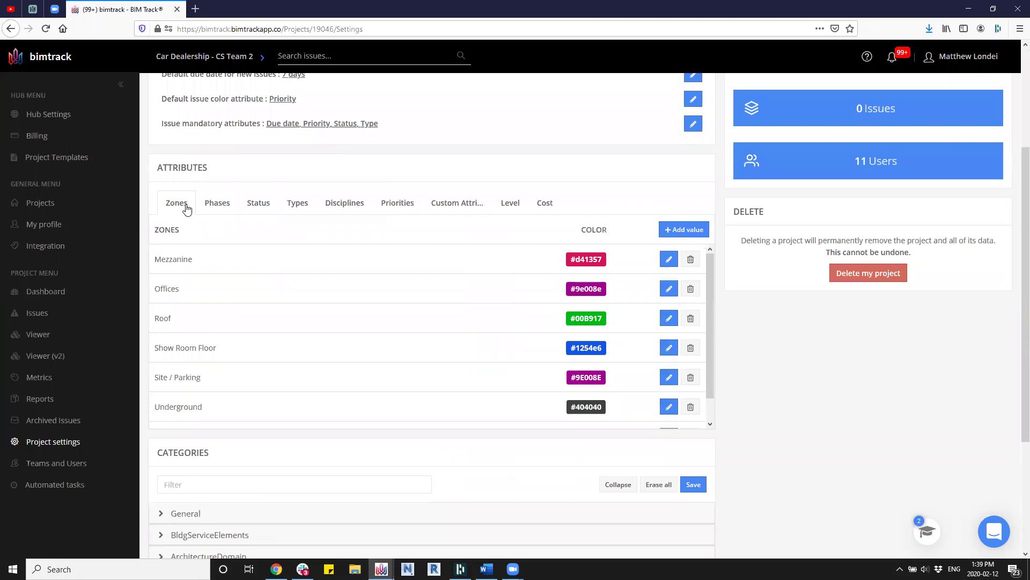
pyautogui.click(532, 210)
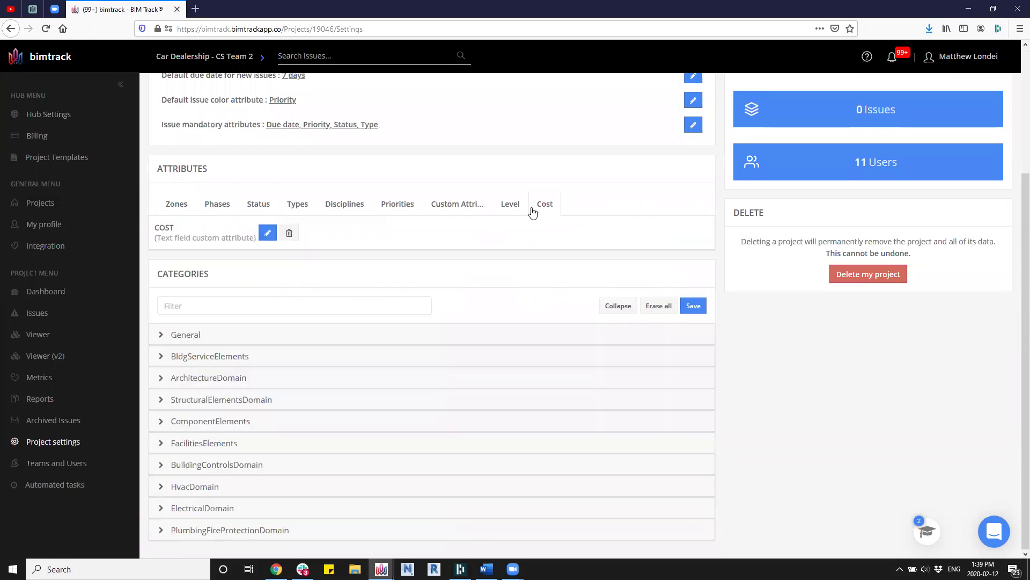
pyautogui.click(289, 233)
pyautogui.click(647, 184)
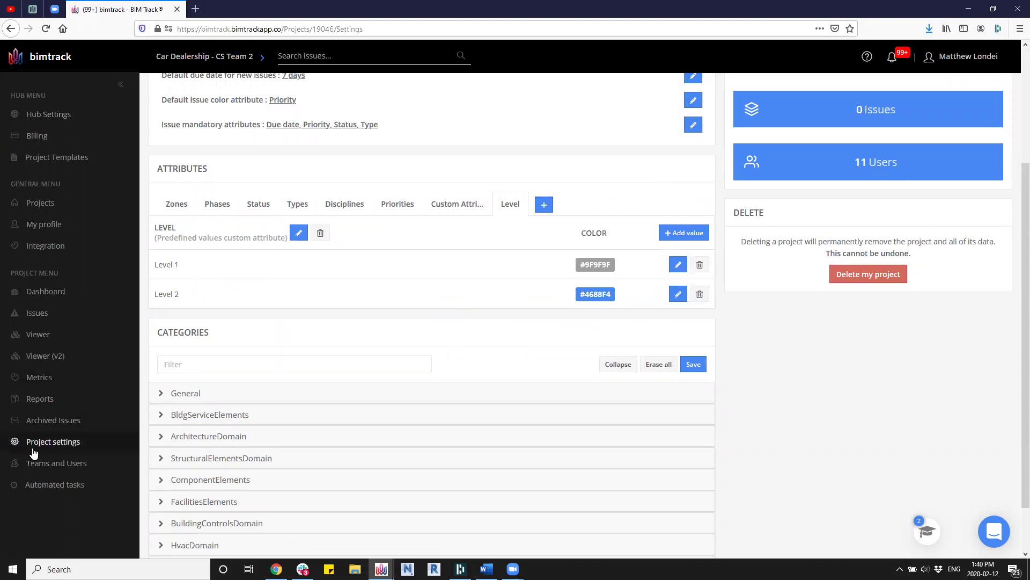
# Open the user import dialog in the hub settings, close it without importing, and check the other hub user options.
pyautogui.click(40, 463)
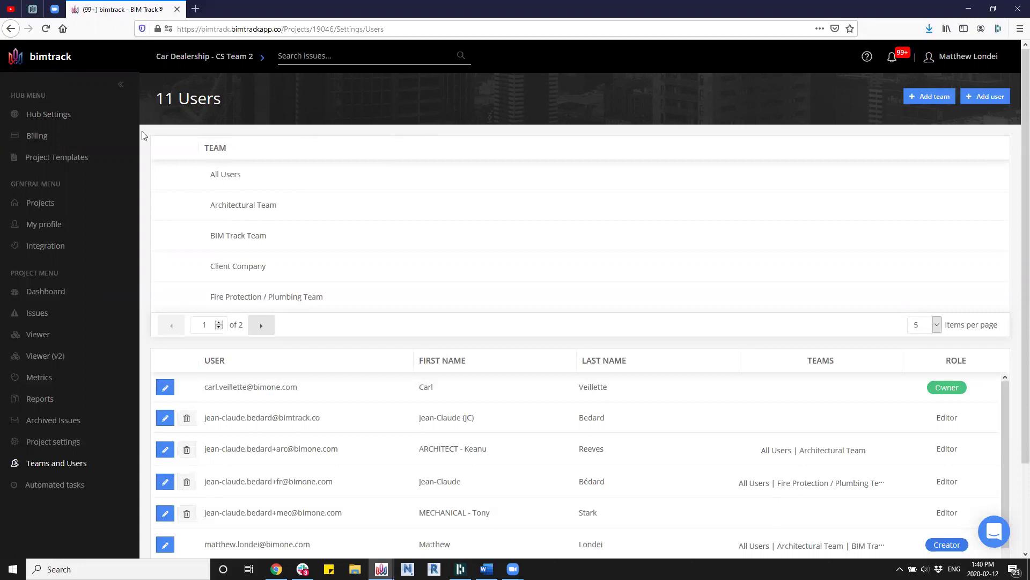
pyautogui.click(79, 117)
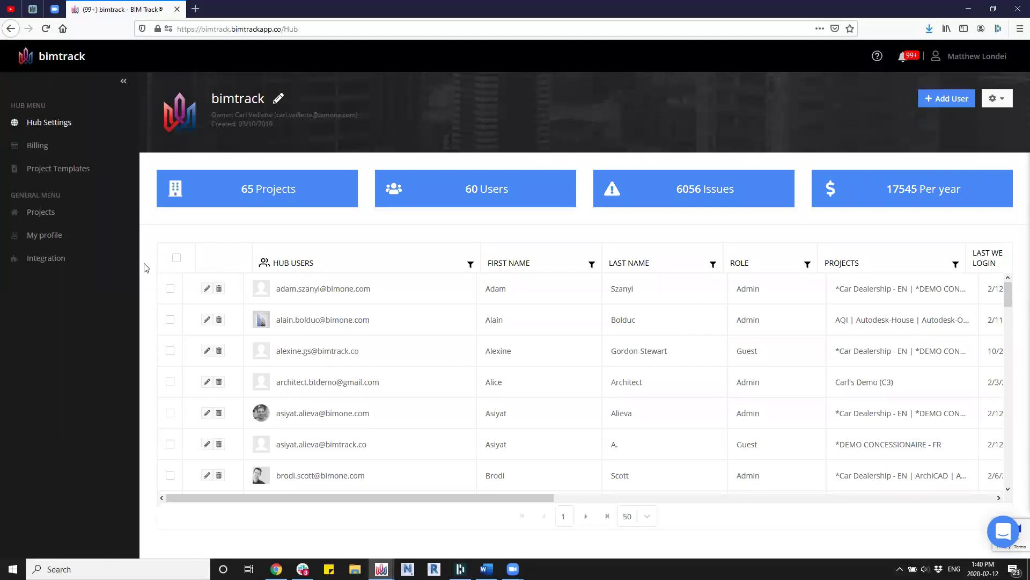
pyautogui.click(996, 98)
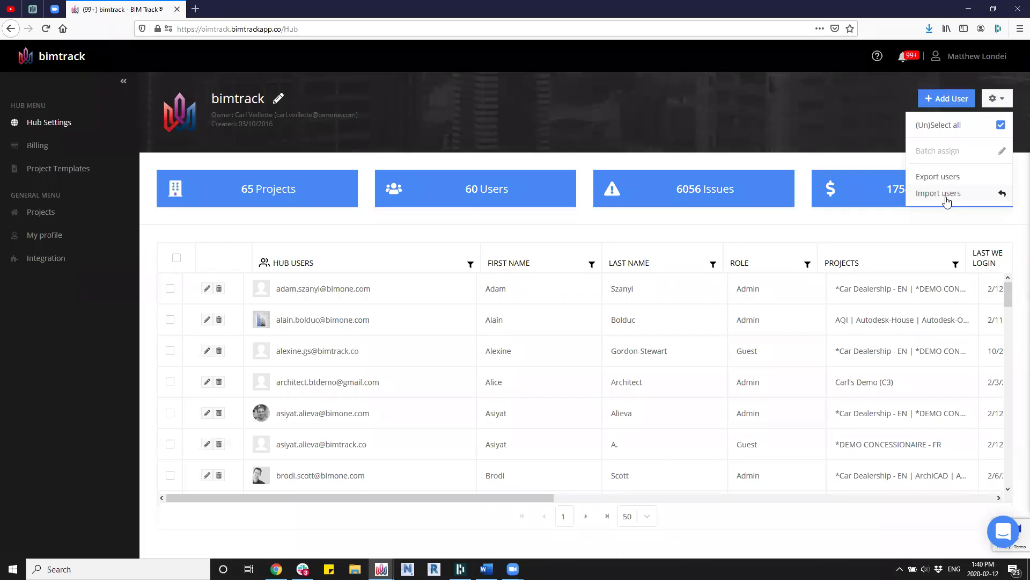
pyautogui.click(946, 201)
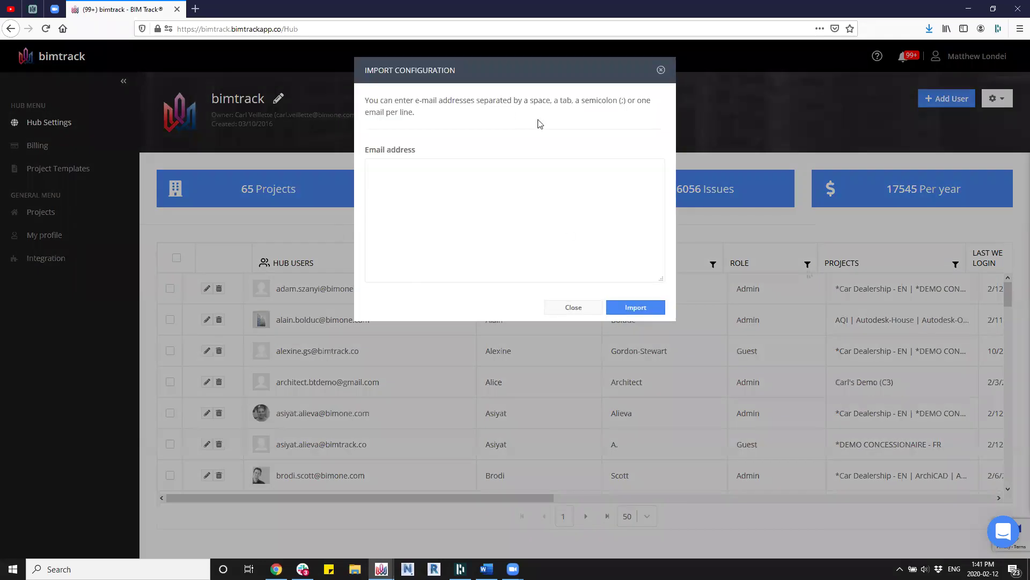
pyautogui.click(575, 307)
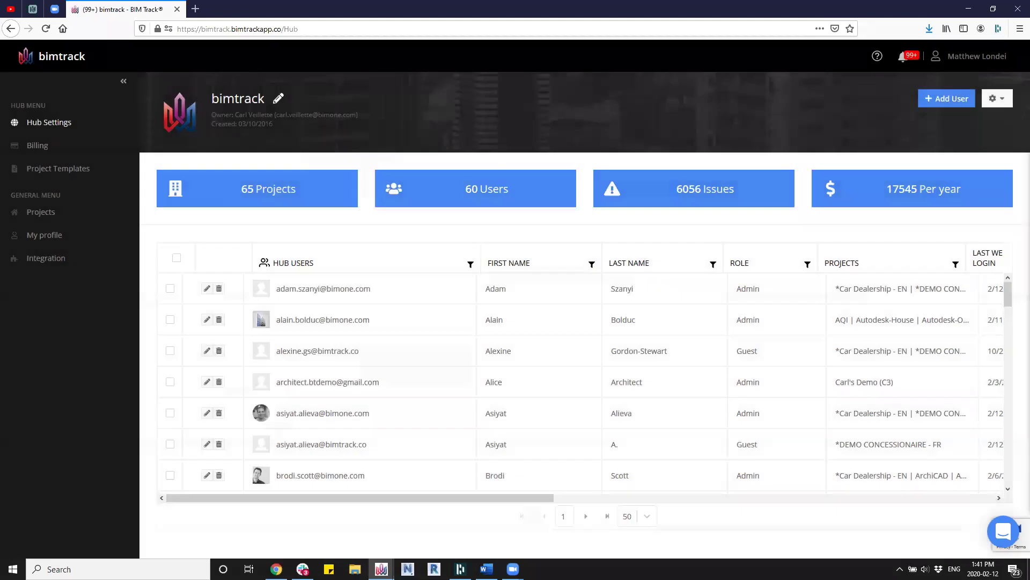
pyautogui.click(997, 98)
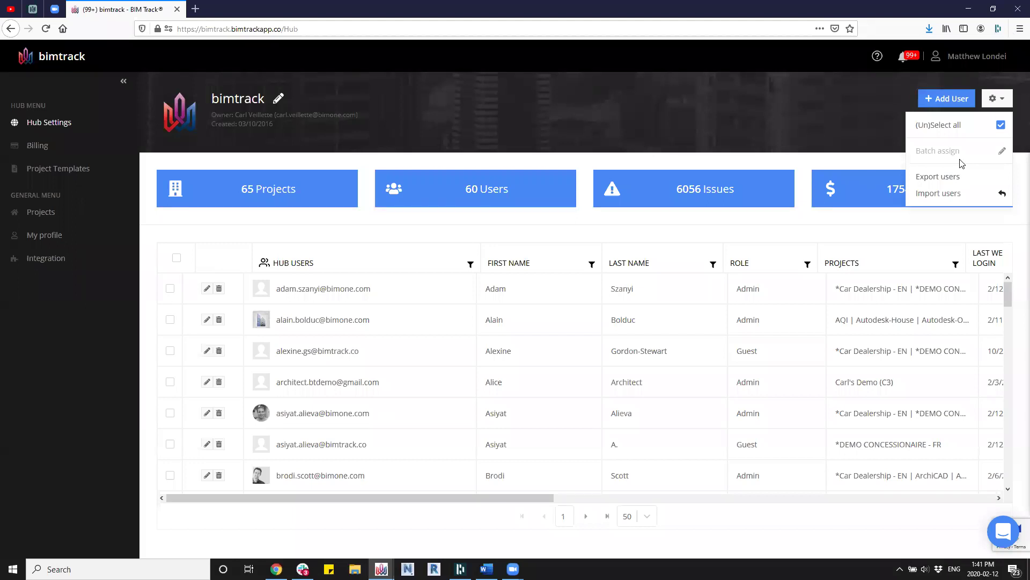
pyautogui.click(853, 108)
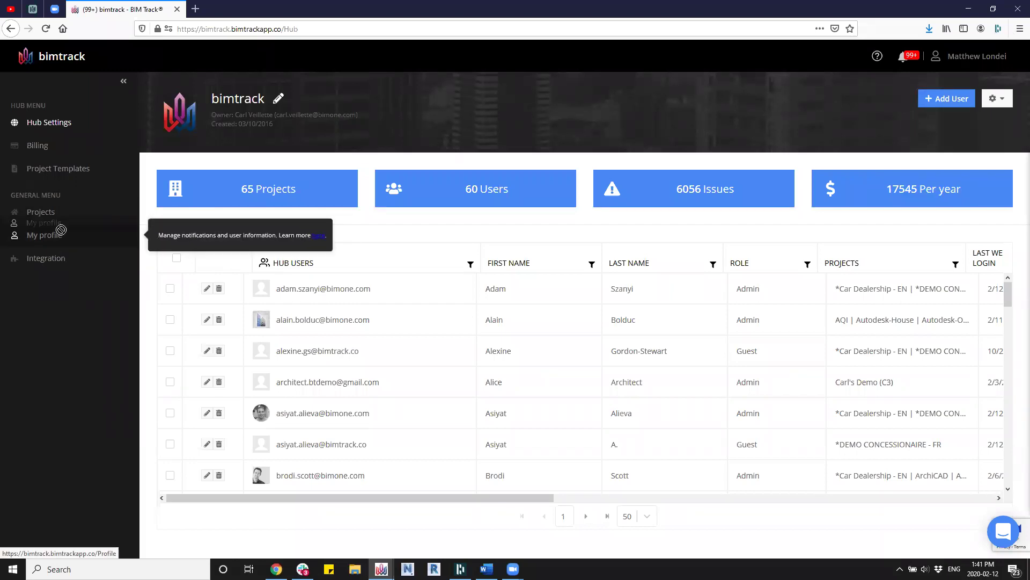
# Open the settings of the Car Dealership - CS Team 2 project and examine its Status attribute values.
pyautogui.click(52, 213)
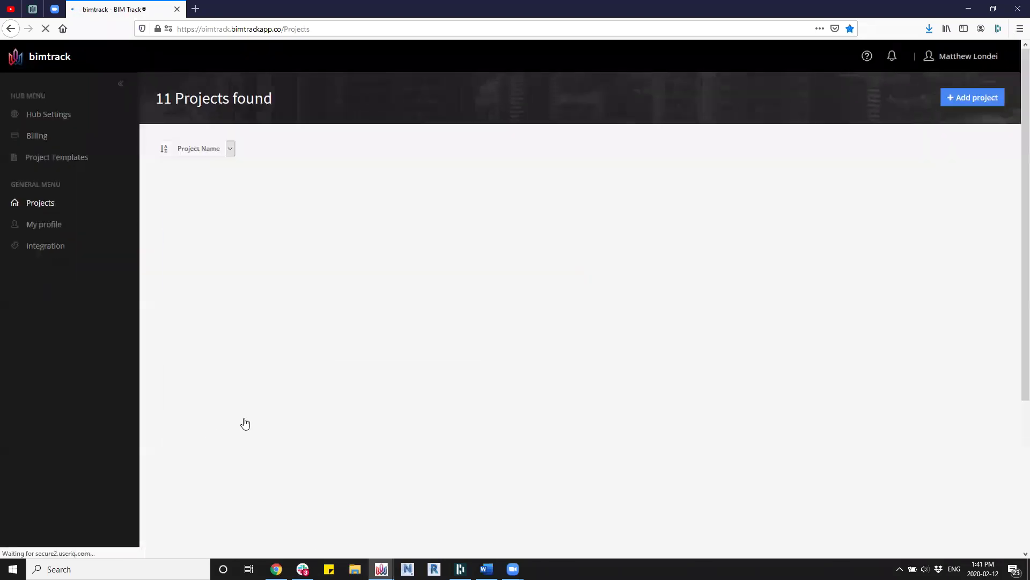
pyautogui.moveTo(298, 475)
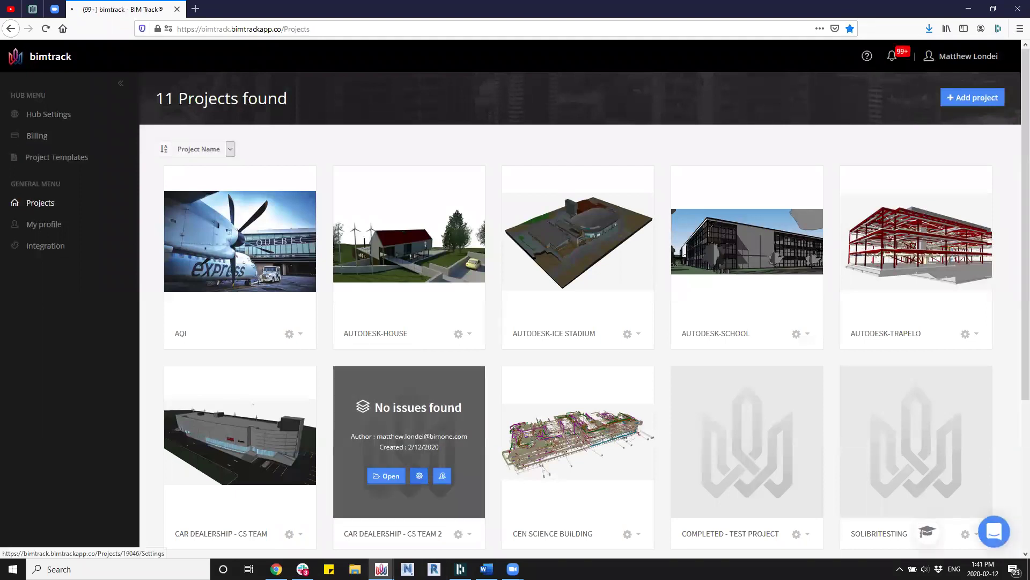
pyautogui.click(419, 475)
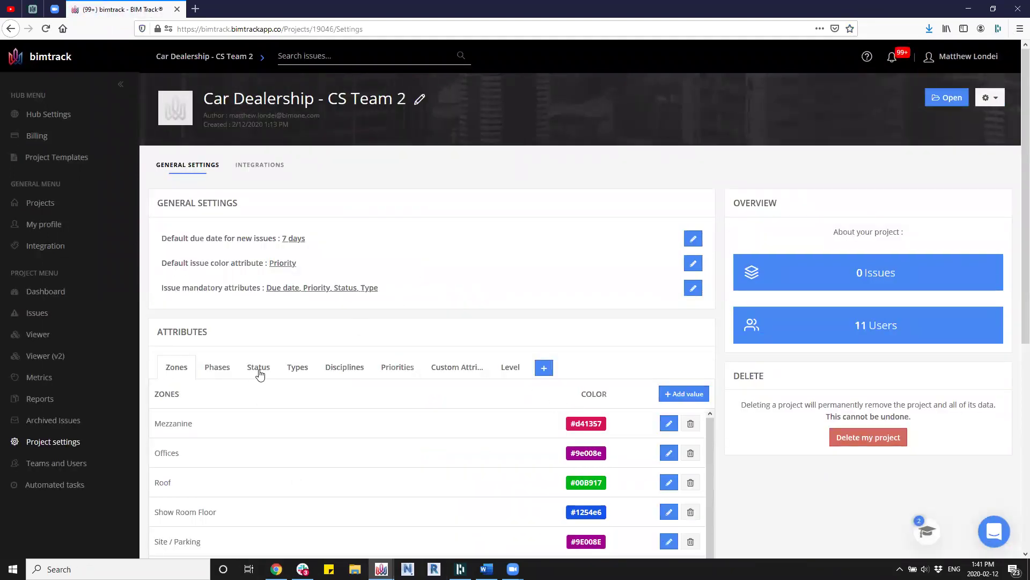
pyautogui.click(259, 370)
pyautogui.scroll(-1, 260, 387)
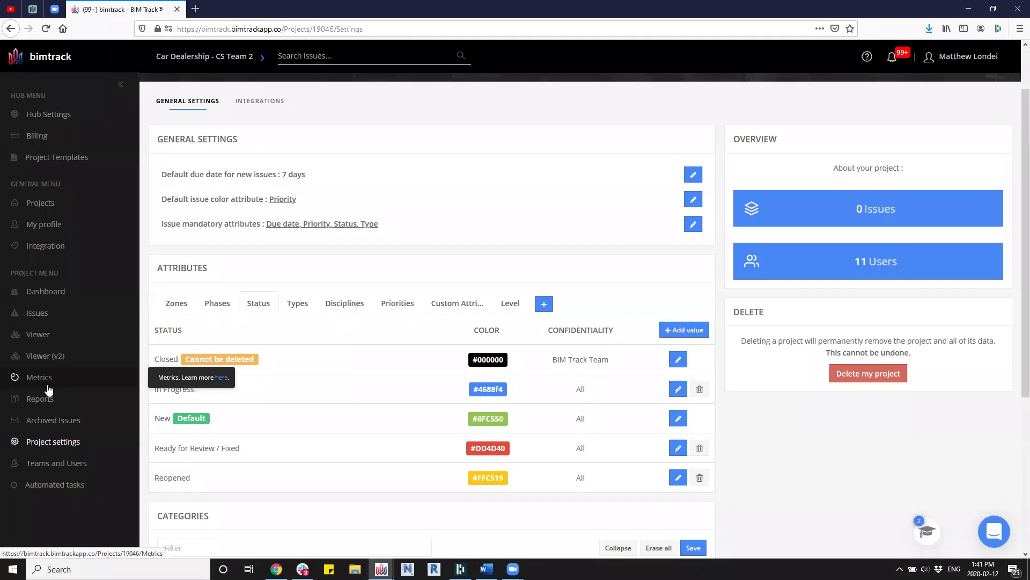
# Start a new issue in the project and bring its attribute fields into view.
pyautogui.click(54, 464)
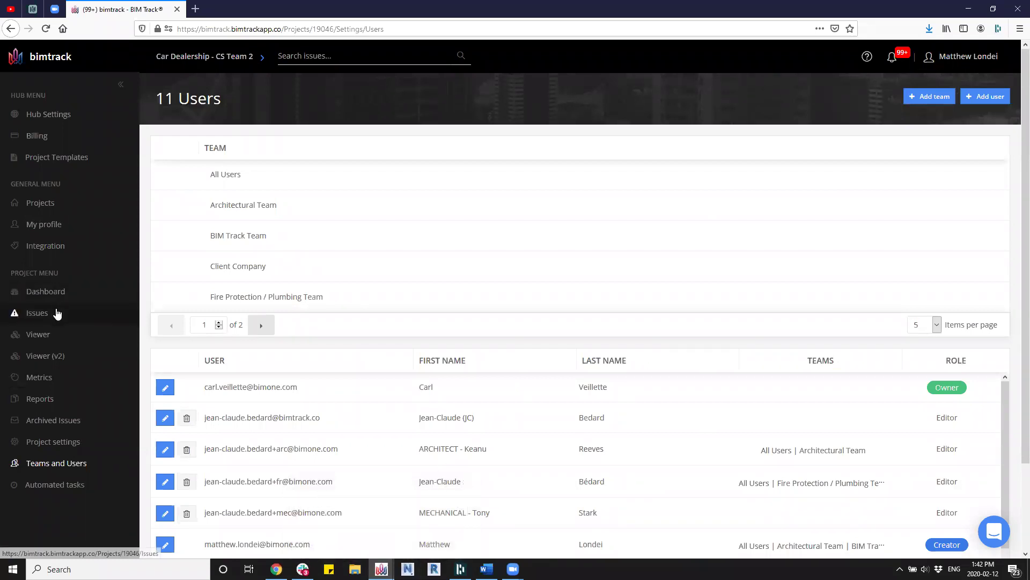
pyautogui.click(88, 314)
pyautogui.click(536, 358)
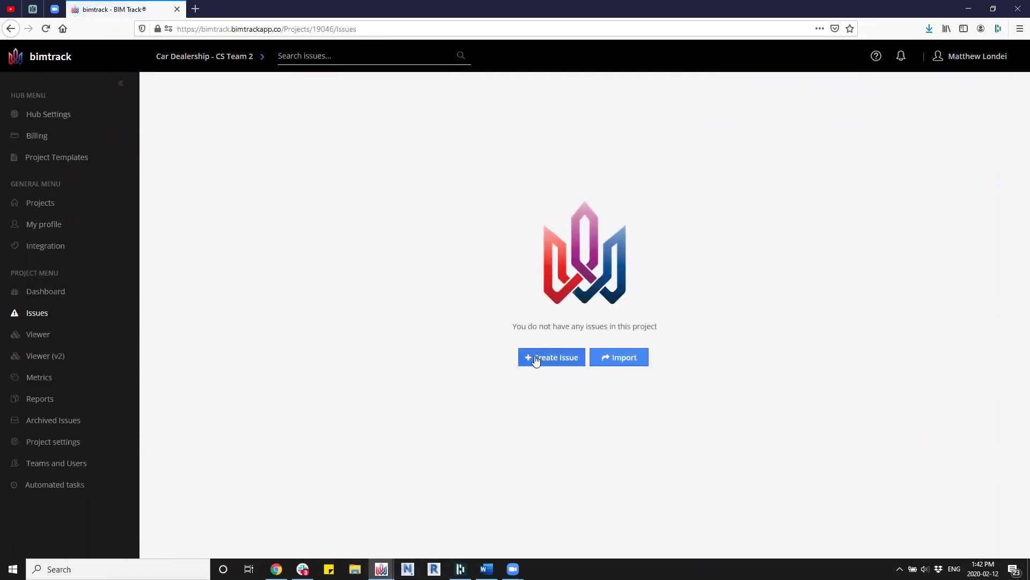
pyautogui.scroll(-6, 324, 384)
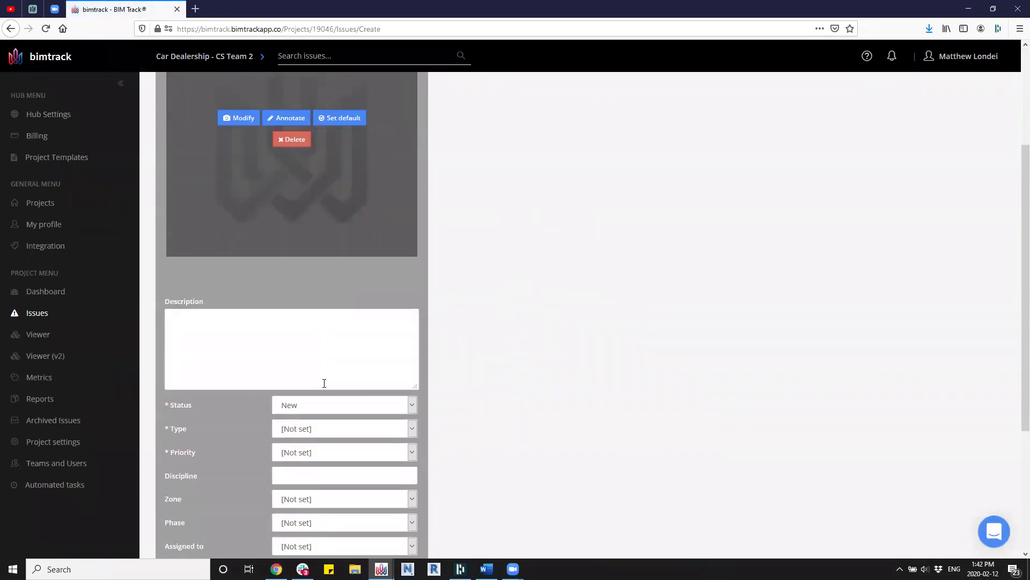
pyautogui.scroll(-1, 325, 382)
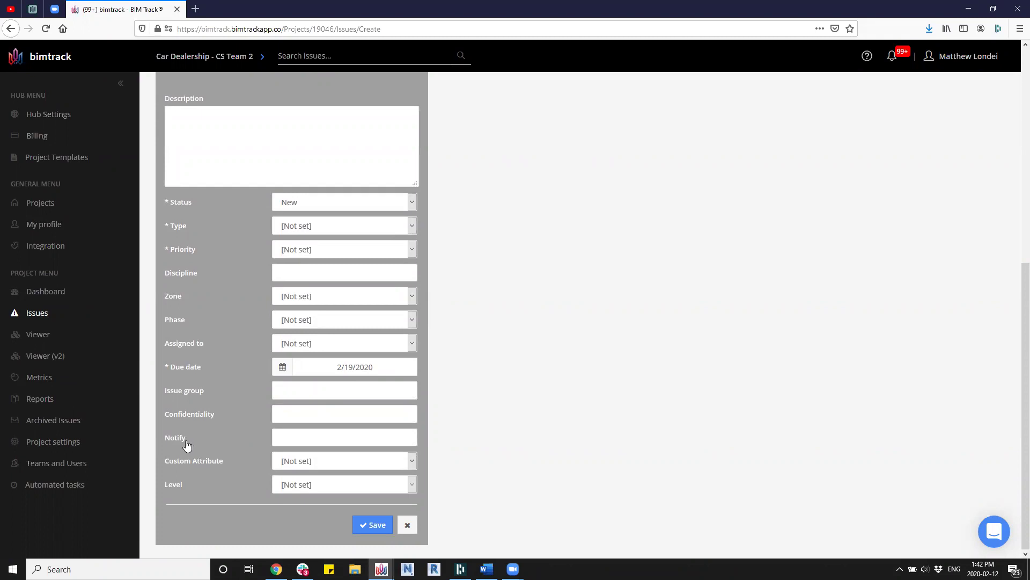
# Set the new issue to notify the Architectural Team and the Fire Protection / Plumbing Team.
pyautogui.click(299, 442)
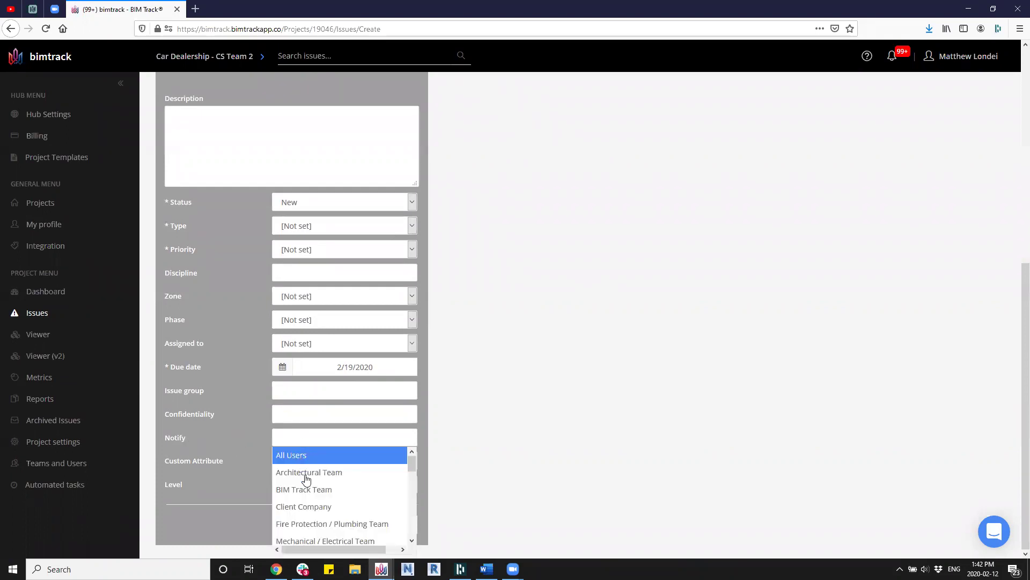
pyautogui.click(311, 476)
pyautogui.click(395, 435)
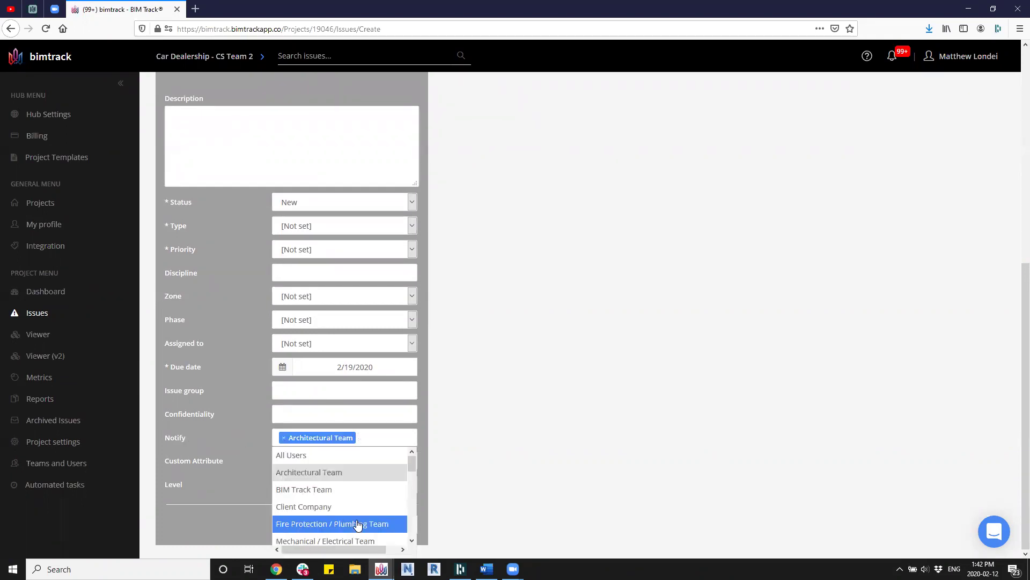
pyautogui.click(362, 522)
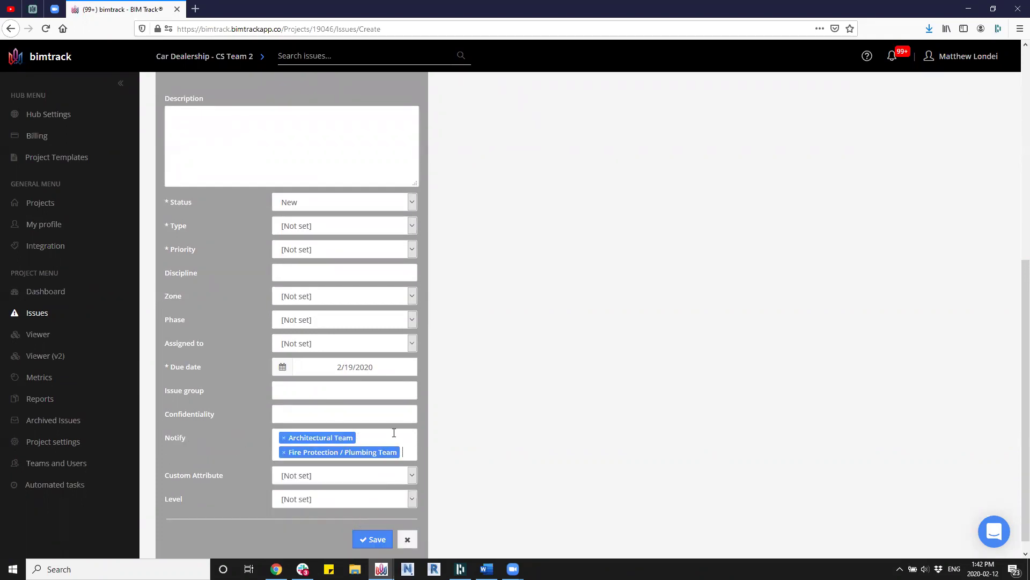
# Remove both notified teams from the new issue and set it to notify All Users instead.
pyautogui.click(284, 438)
pyautogui.click(284, 438)
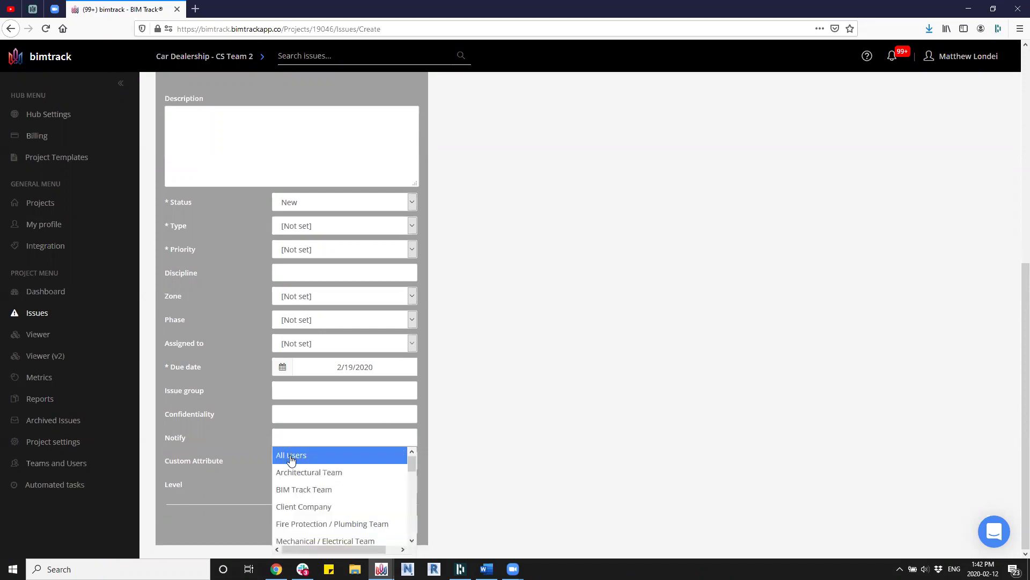
pyautogui.click(298, 459)
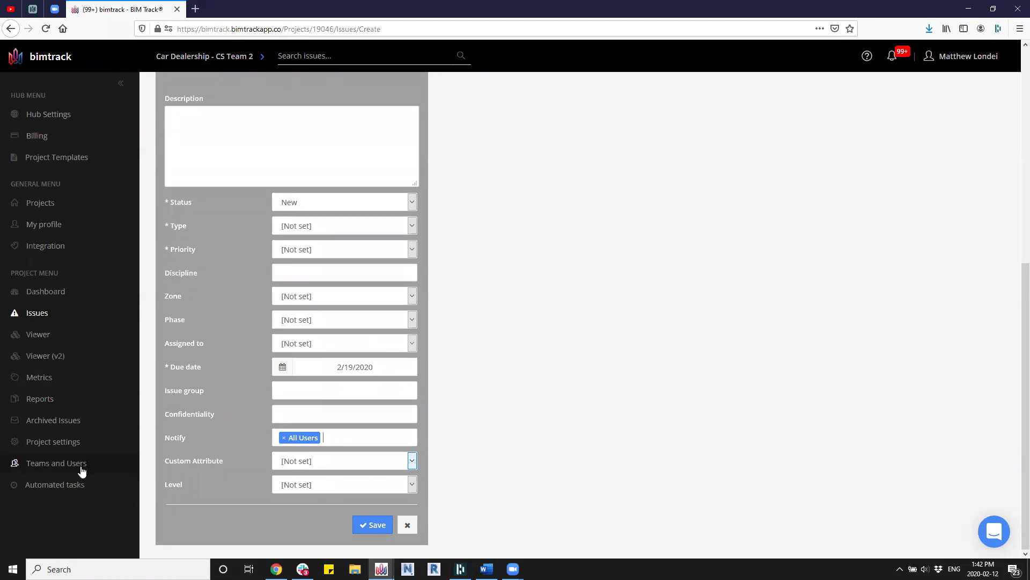
# View the project's teams and users, and examine the Level and Zones attribute values in the project settings.
pyautogui.click(82, 471)
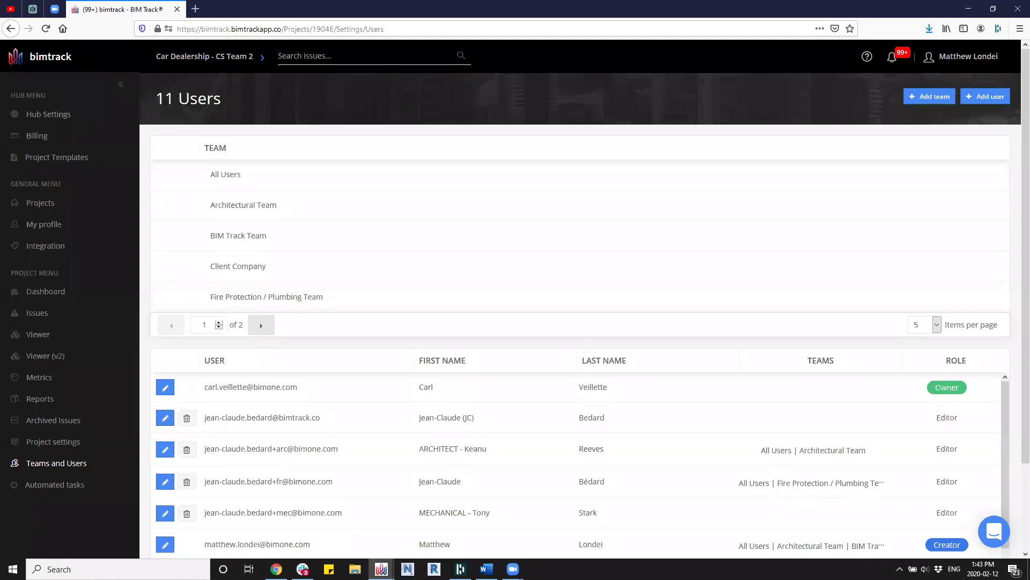
pyautogui.hotkey('alt', 'Tab')
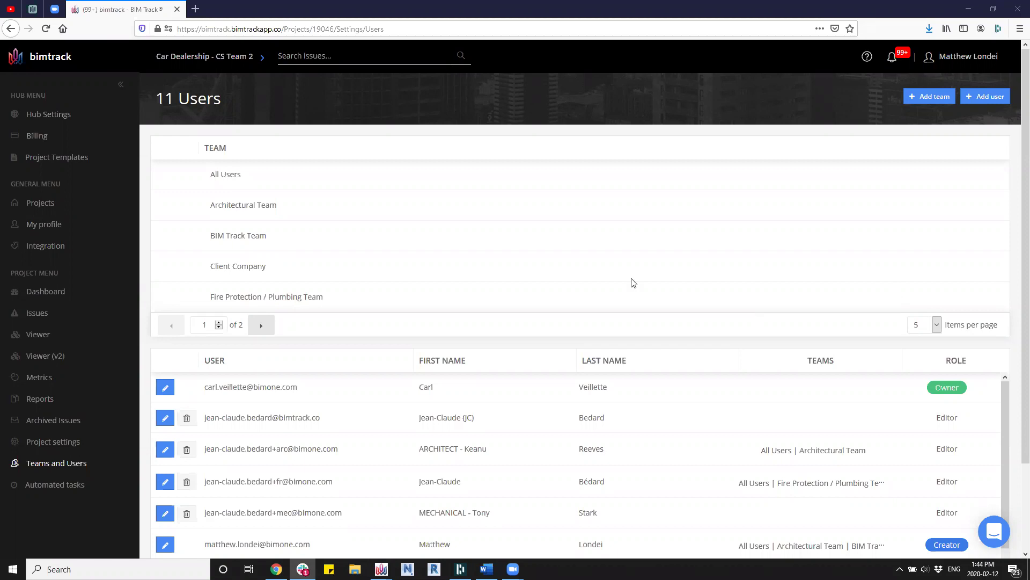
pyautogui.click(53, 441)
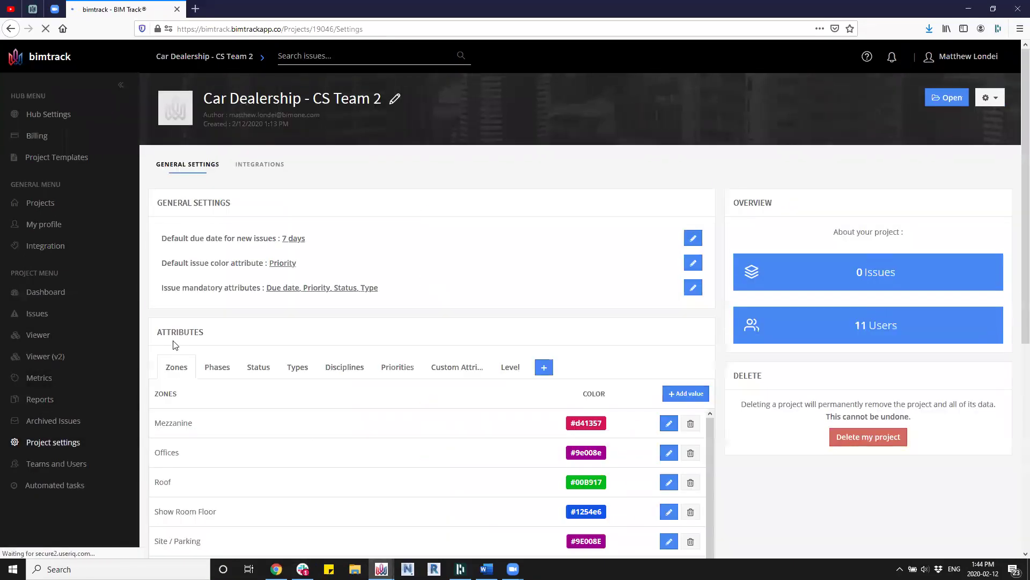
pyautogui.scroll(-3, 789, 412)
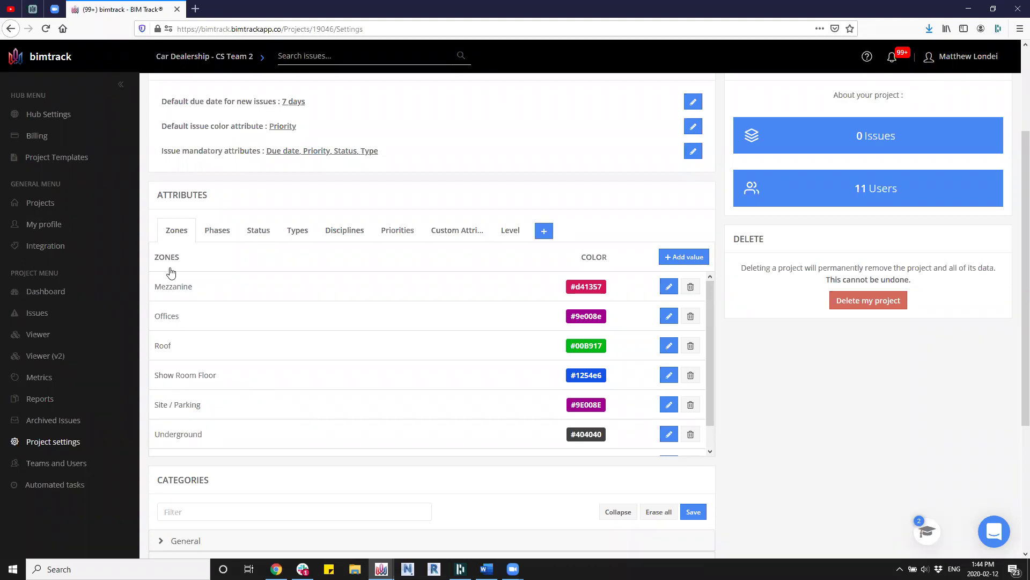
pyautogui.click(511, 230)
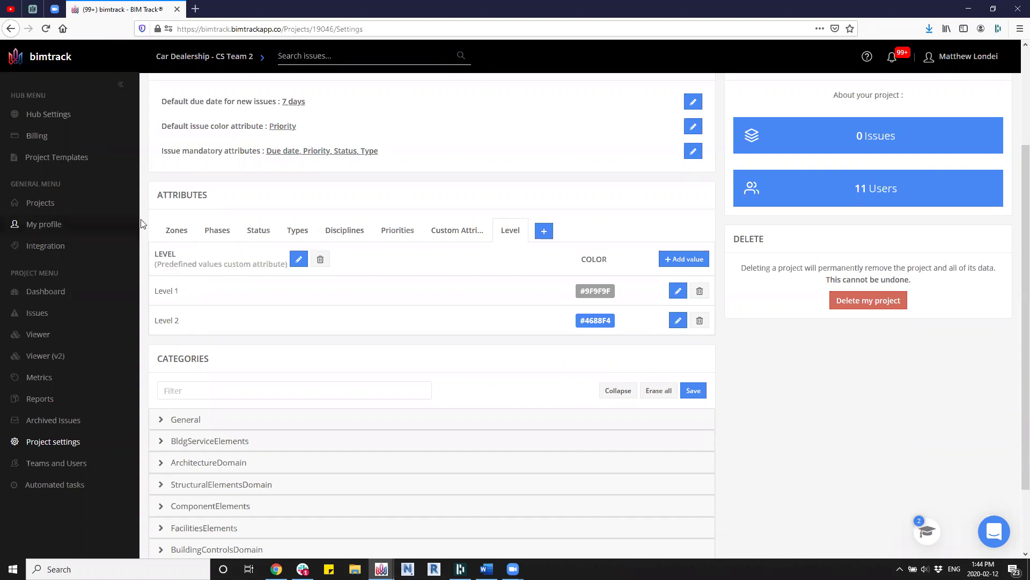
pyautogui.click(184, 236)
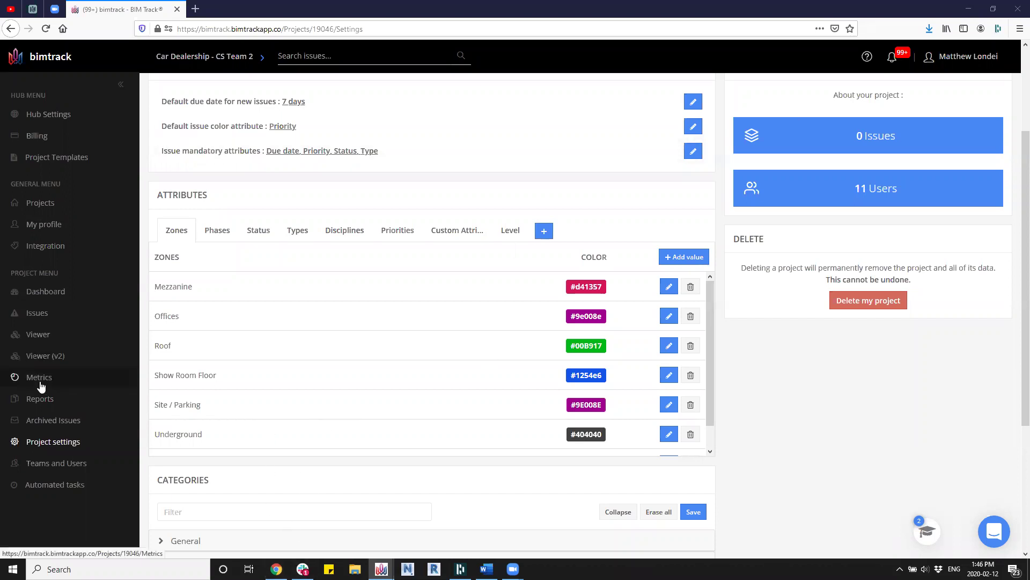
# Switch to the Car Dealership - CS Team project and open issue 987, Issue from Viewer, from its issue list.
pyautogui.click(35, 312)
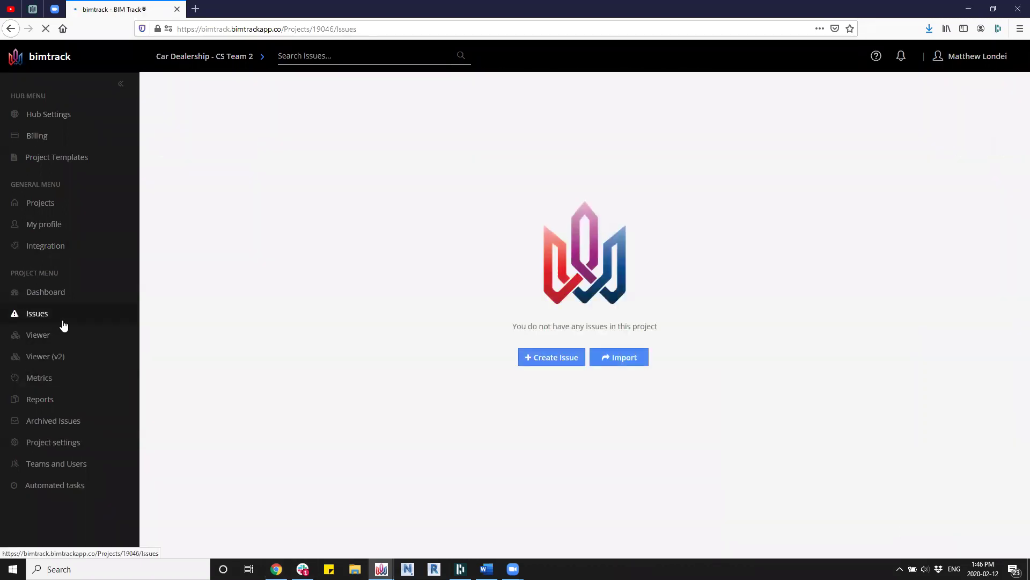
pyautogui.click(34, 203)
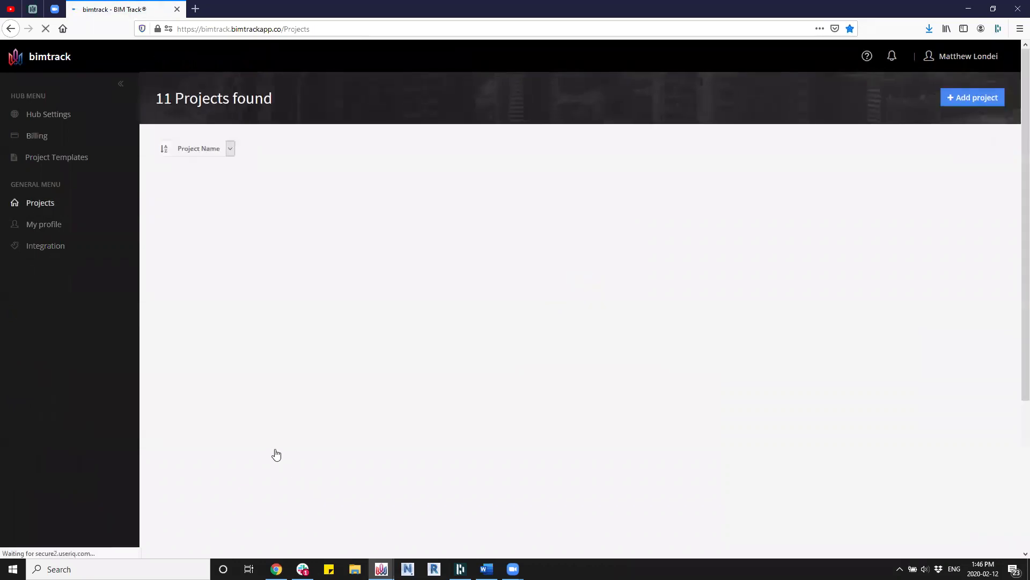
pyautogui.click(277, 455)
pyautogui.click(36, 315)
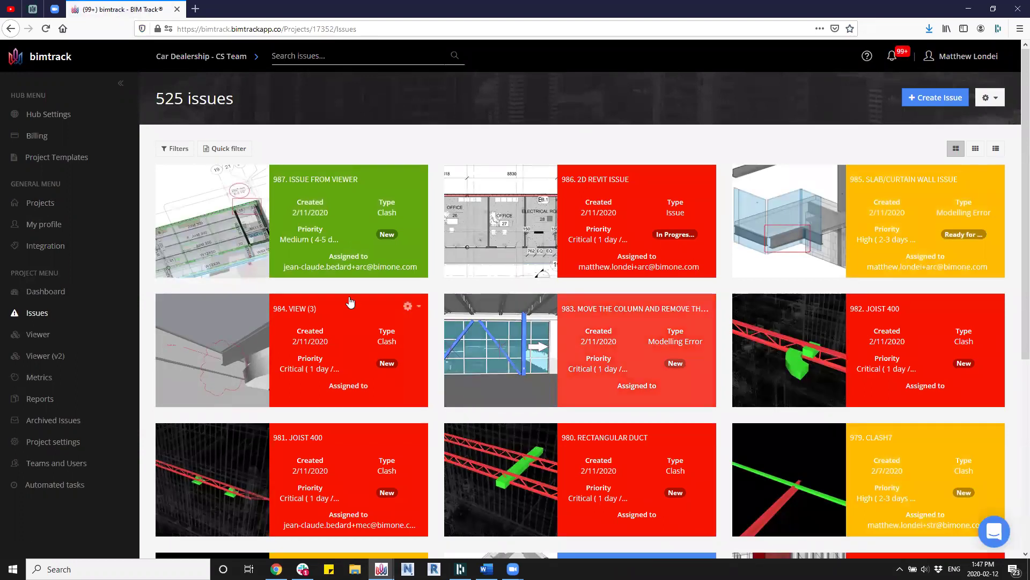
pyautogui.click(325, 242)
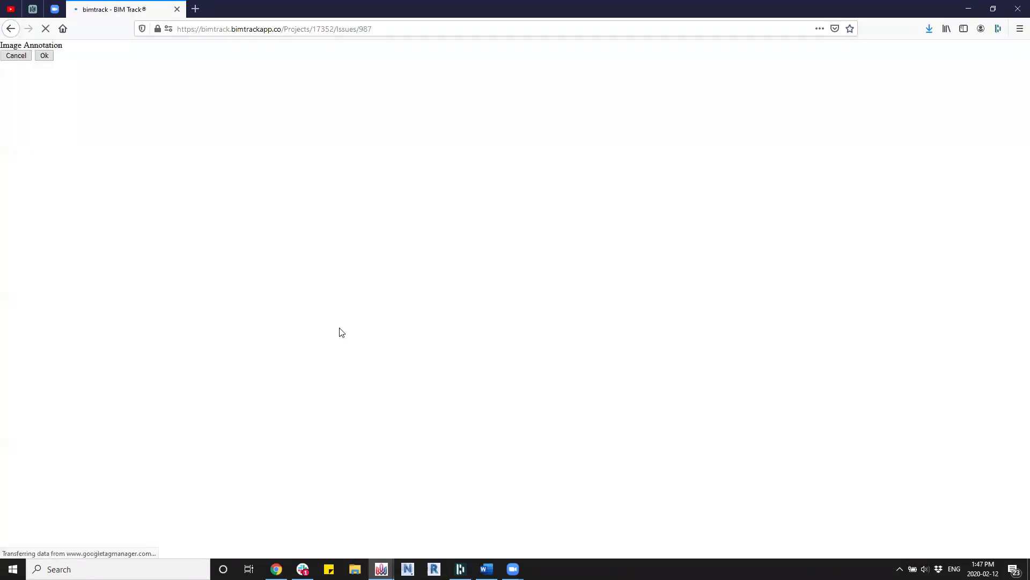
# Edit issue 987 and add the Architectural Team to its notified recipients.
pyautogui.scroll(-5, 341, 381)
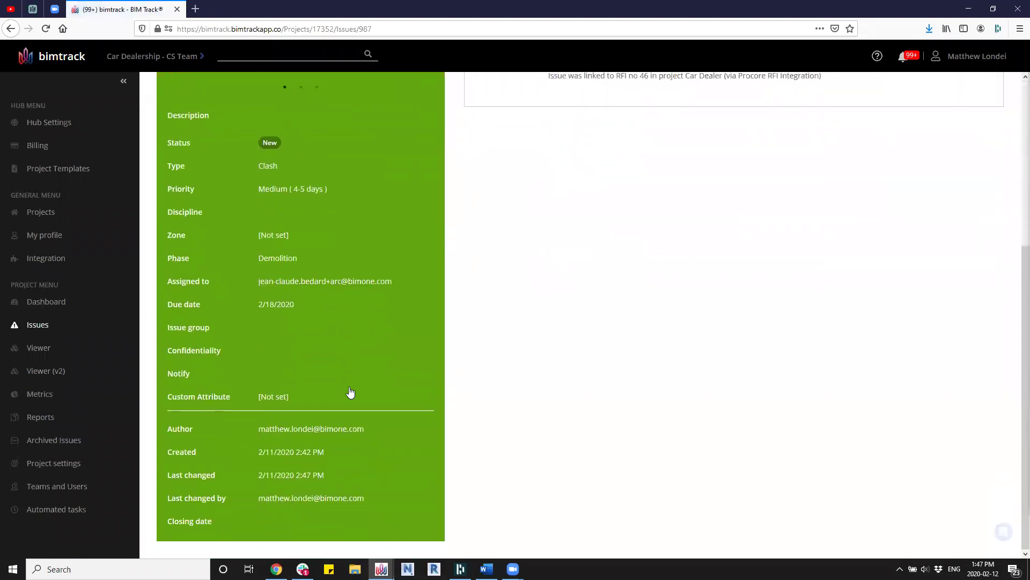
pyautogui.scroll(5, 350, 391)
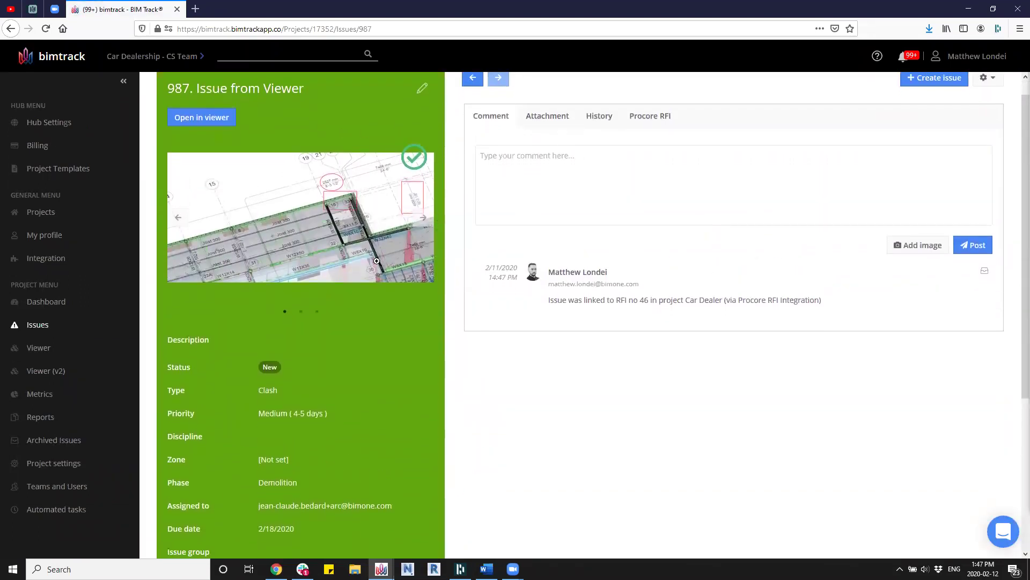
pyautogui.scroll(-3, 377, 266)
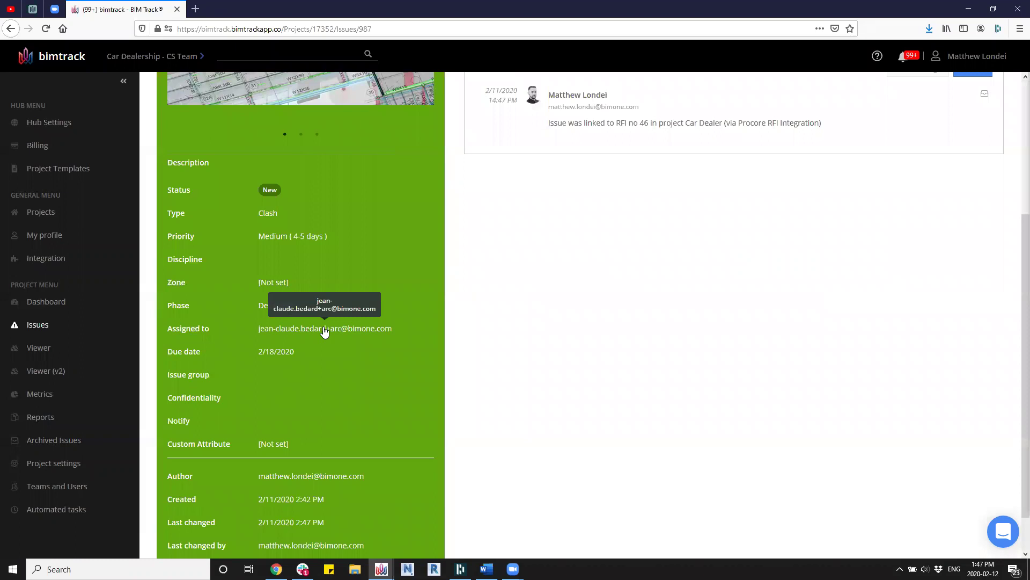
pyautogui.click(187, 423)
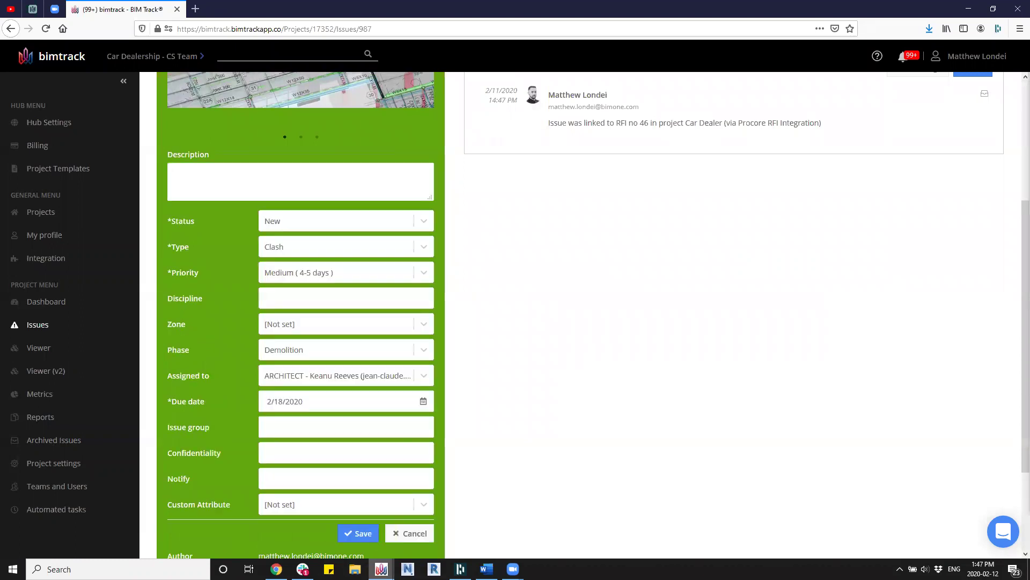
pyautogui.click(295, 482)
pyautogui.scroll(-3, 505, 475)
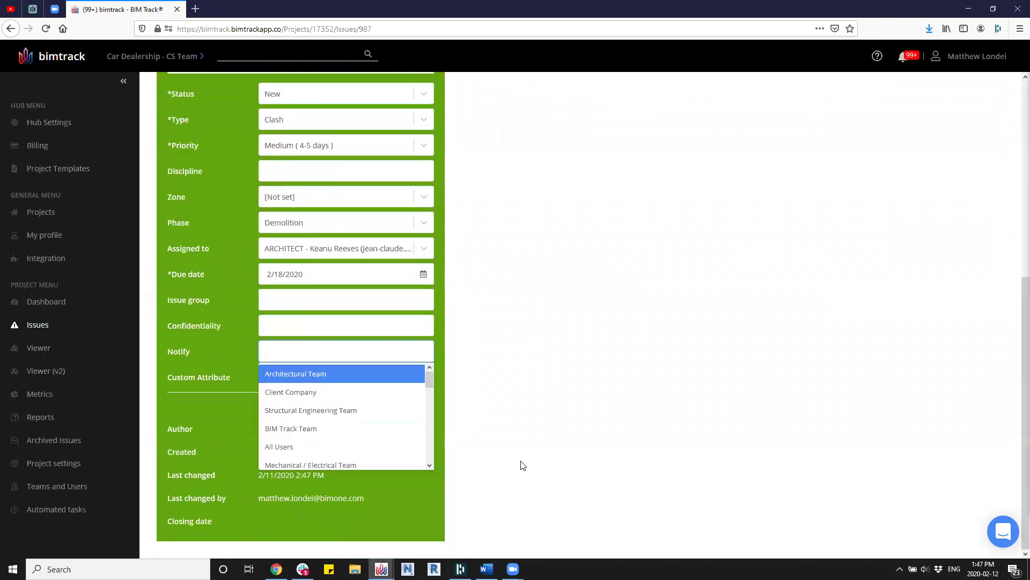
pyautogui.click(292, 375)
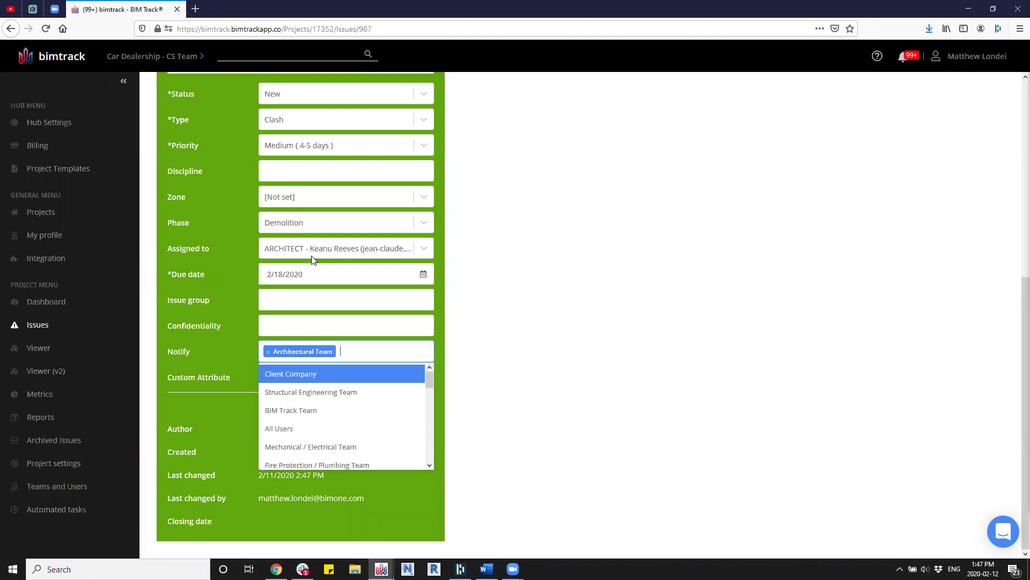
# Add an individual STRUCTURAL user to the issue's notified recipients and save the issue.
pyautogui.scroll(4, 568, 365)
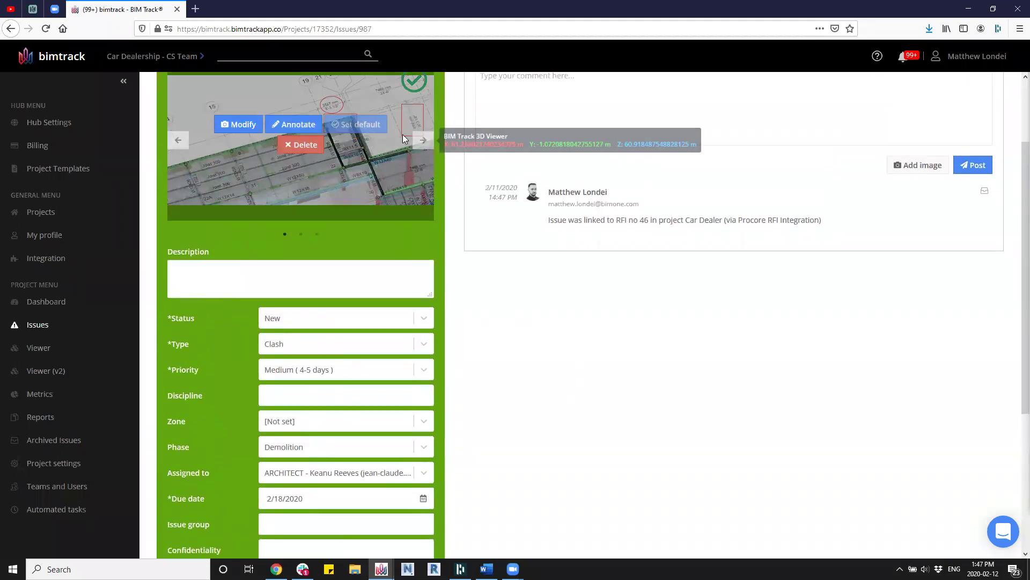
pyautogui.scroll(-3, 472, 312)
pyautogui.scroll(-1, 485, 322)
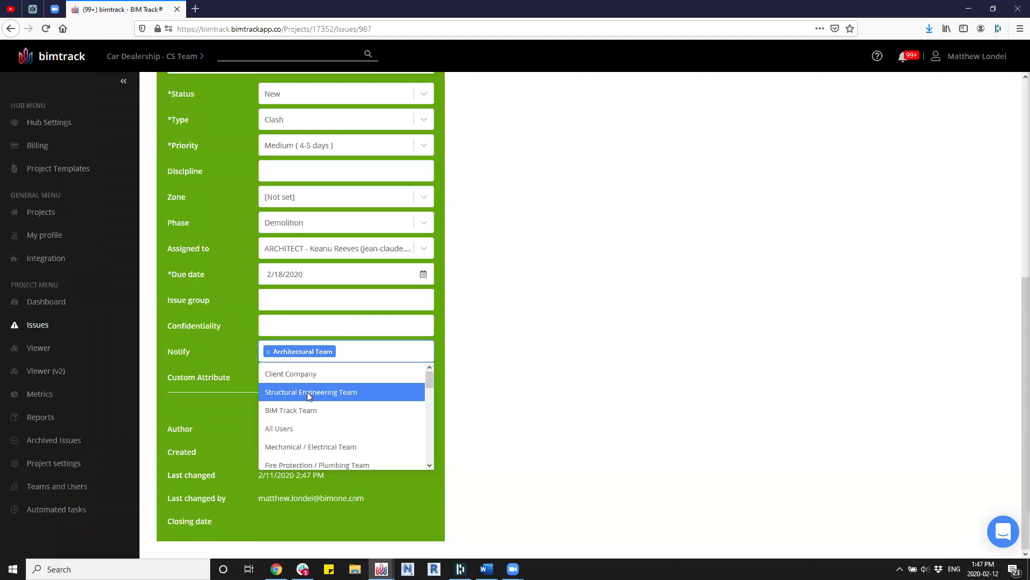
pyautogui.scroll(-5, 307, 392)
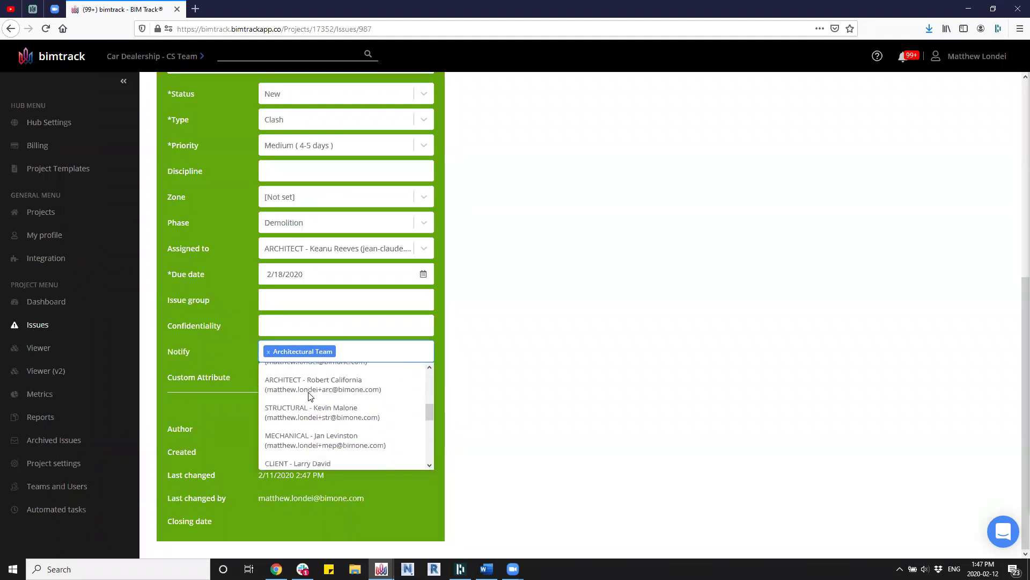
pyautogui.scroll(1, 352, 426)
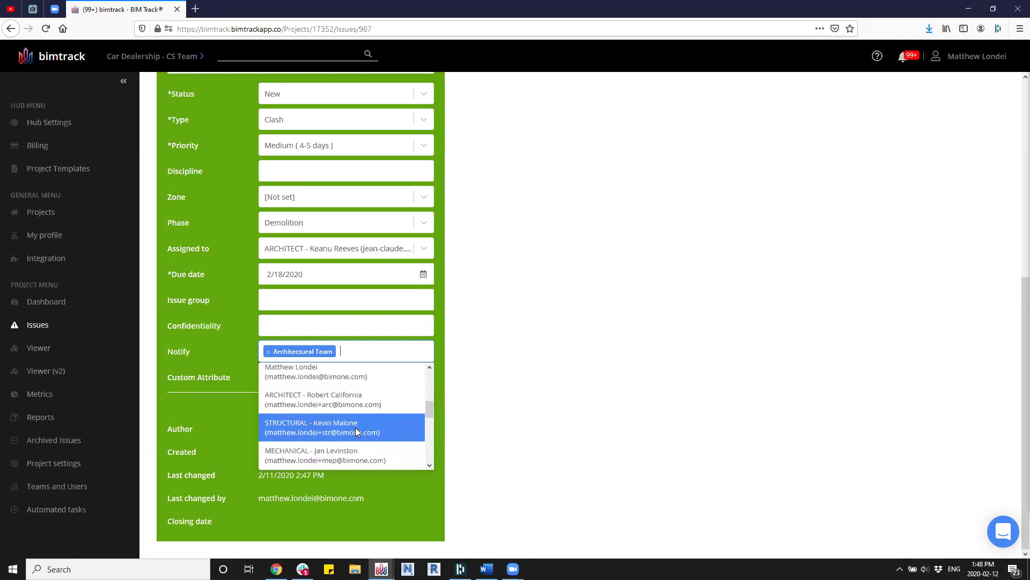
pyautogui.click(356, 427)
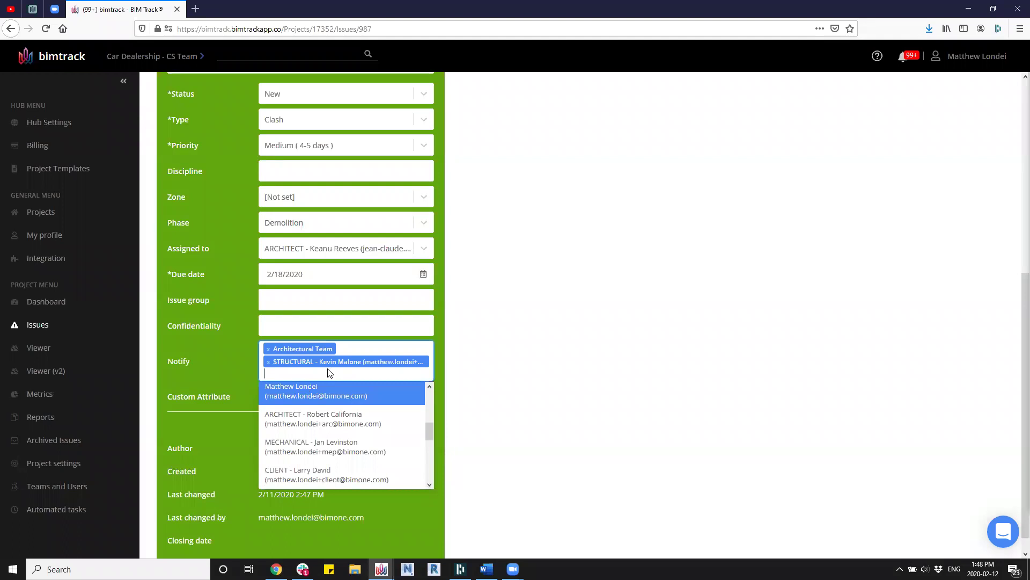
pyautogui.click(533, 411)
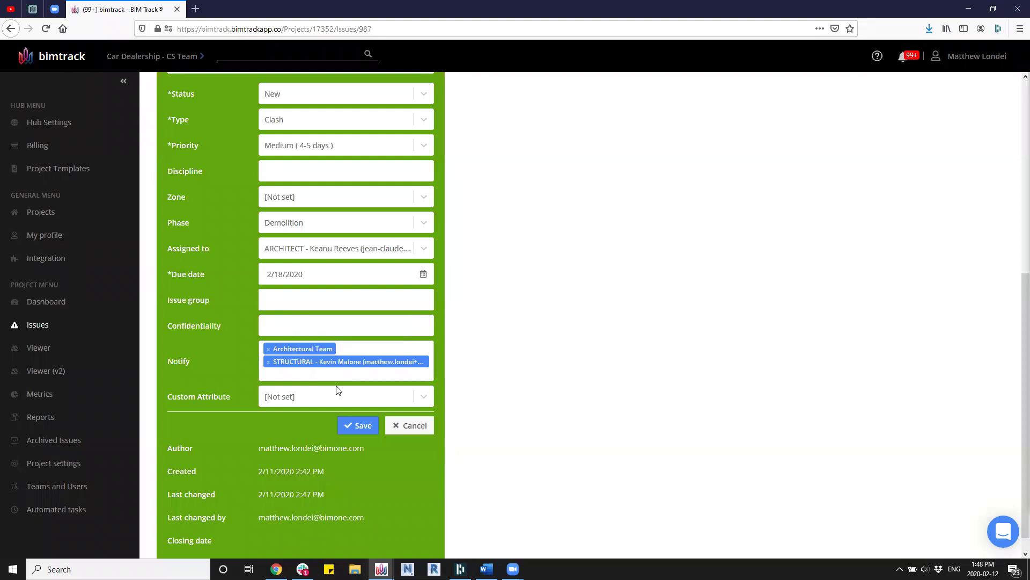
pyautogui.click(355, 425)
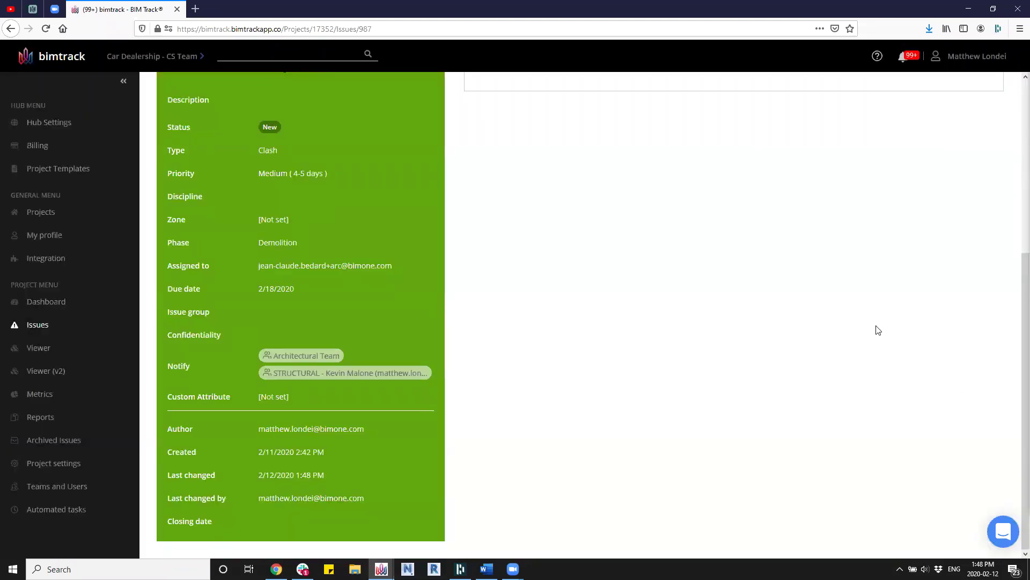
# Post a comment on the issue that mentions the Architectural Team and reads "Update please?".
pyautogui.scroll(5, 759, 407)
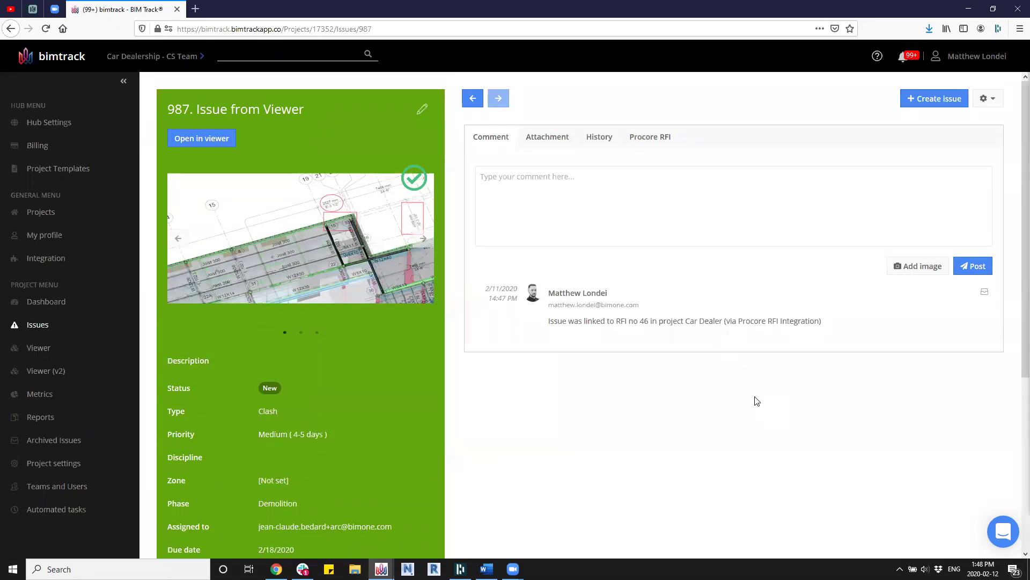
pyautogui.click(729, 220)
pyautogui.write('@')
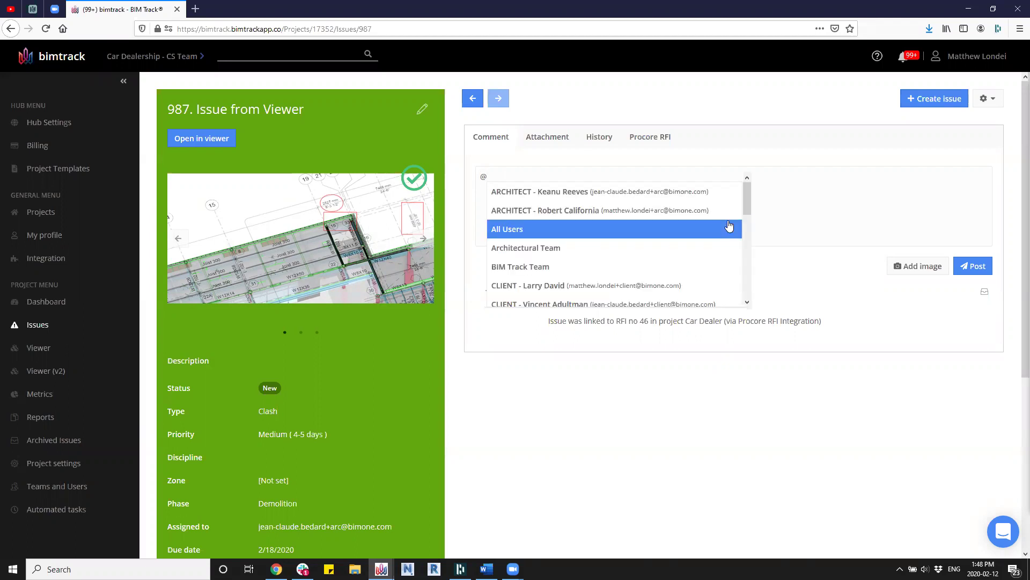
pyautogui.click(688, 246)
pyautogui.write('Upda')
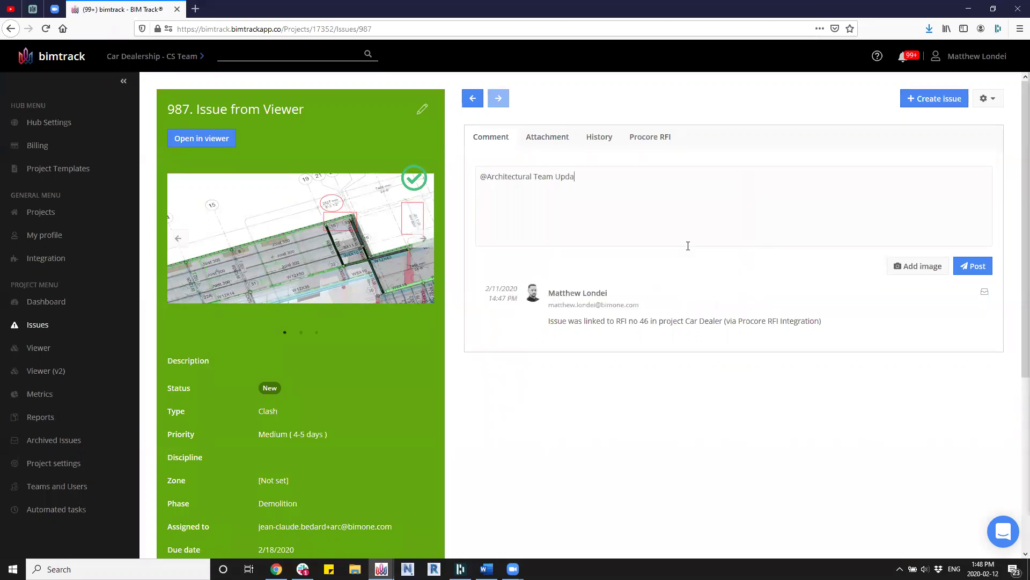
pyautogui.write('te please?')
pyautogui.click(977, 275)
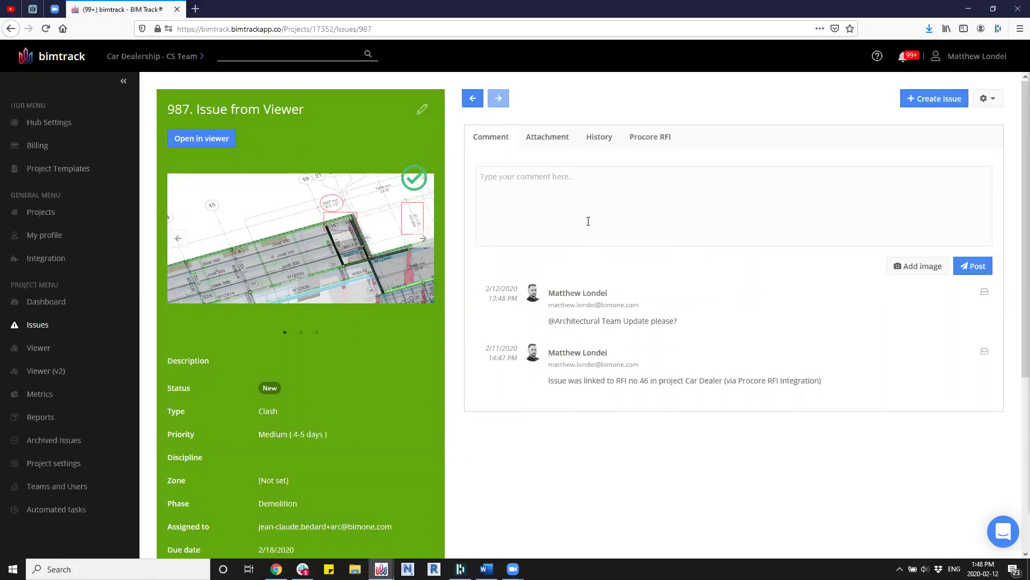
# Post a second comment that mentions an individual STRUCTURAL user and reads "question?!".
pyautogui.write('@str')
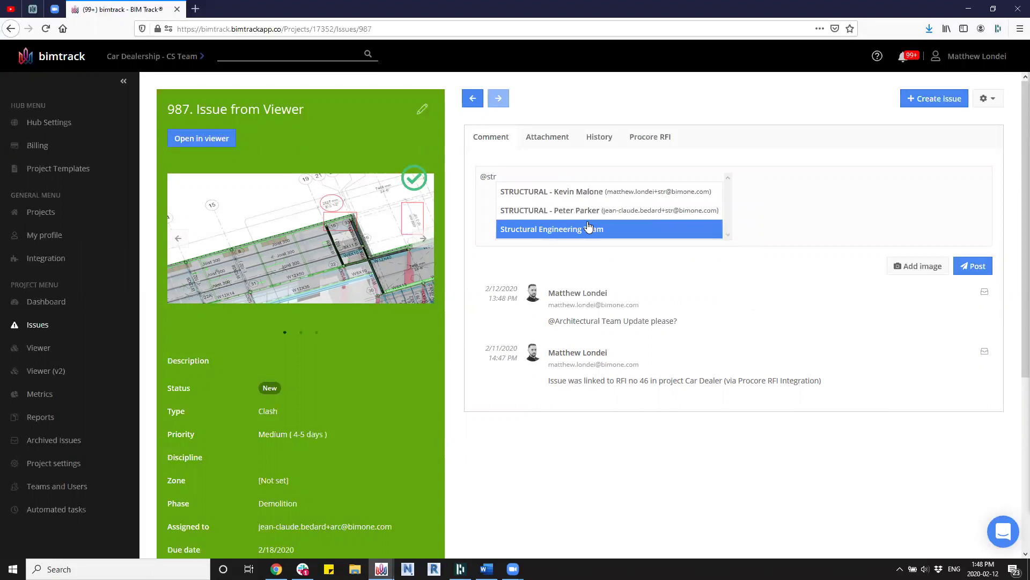
pyautogui.press('Up')
pyautogui.press('Return')
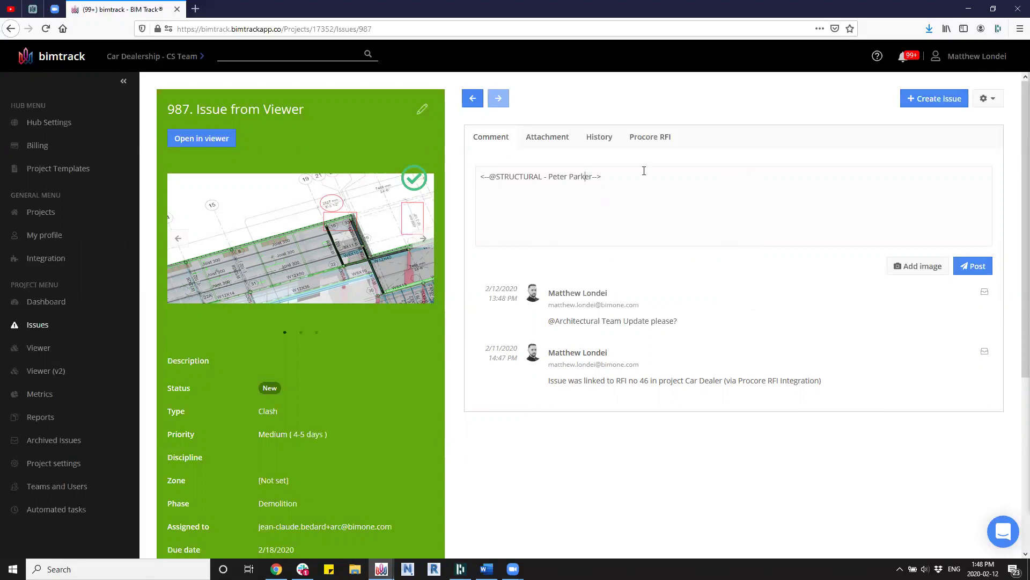
pyautogui.write('question?!')
pyautogui.click(982, 266)
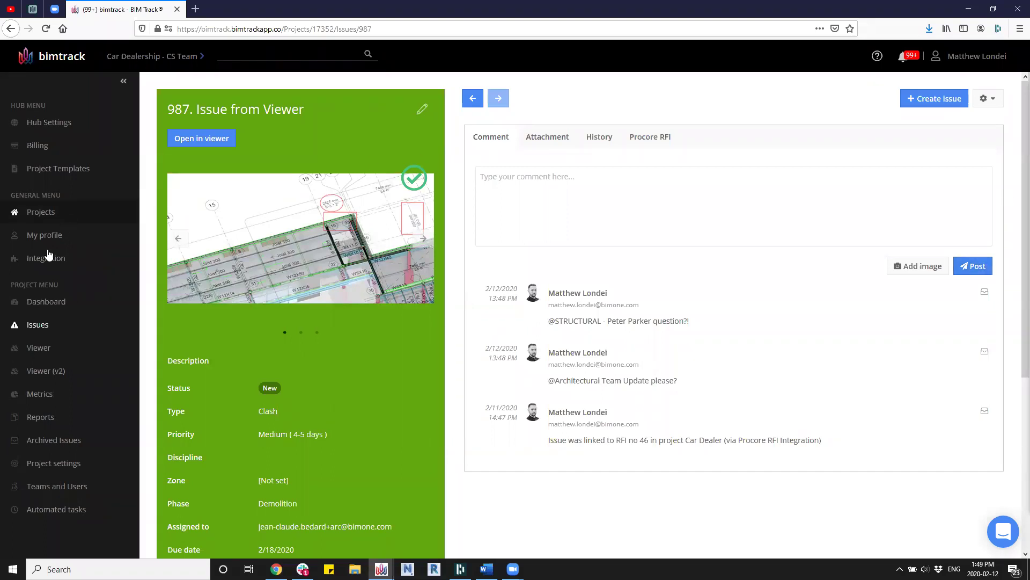
pyautogui.moveTo(44, 242)
pyautogui.moveTo(546, 322); pyautogui.dragTo(650, 322)
pyautogui.click(649, 322)
# View the saved quick filter templates of the issue list and the personal and shared report templates.
pyautogui.click(36, 325)
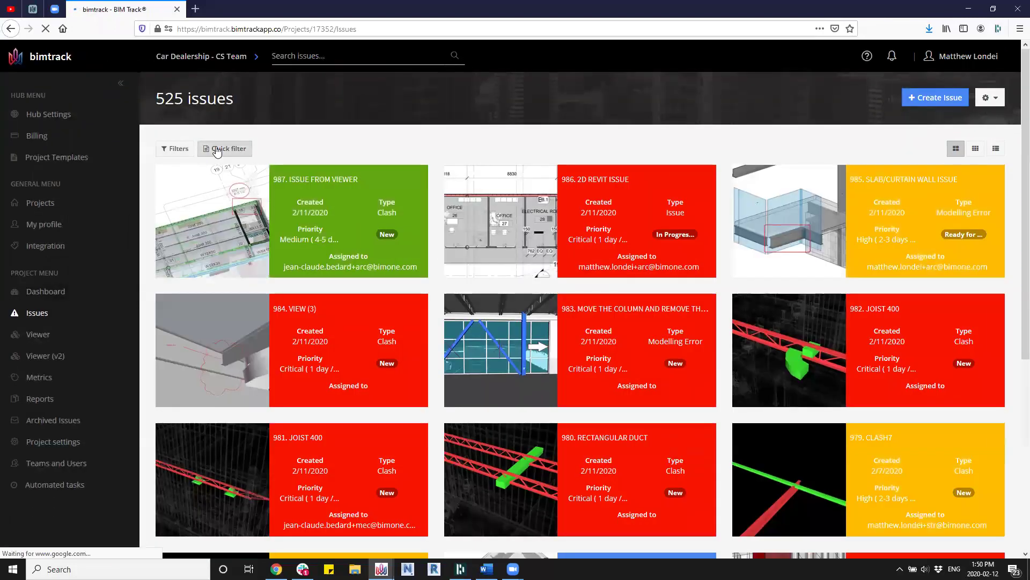
pyautogui.click(217, 149)
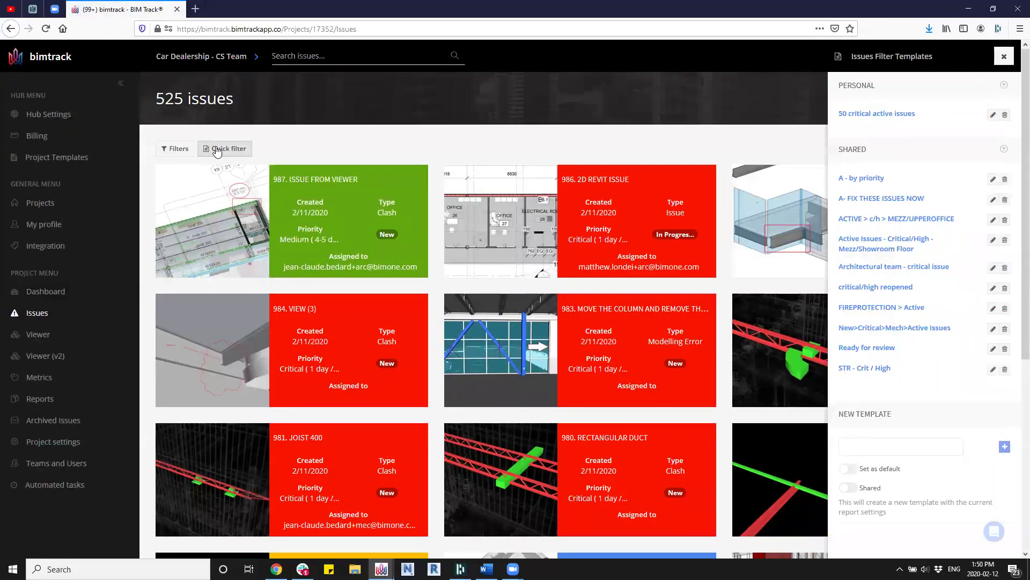
pyautogui.click(36, 407)
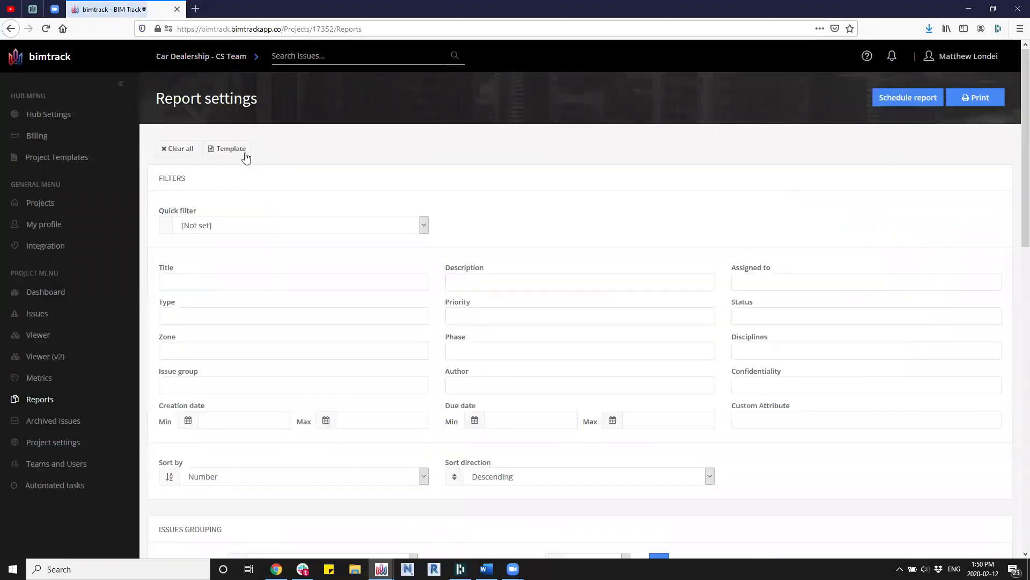
pyautogui.click(244, 155)
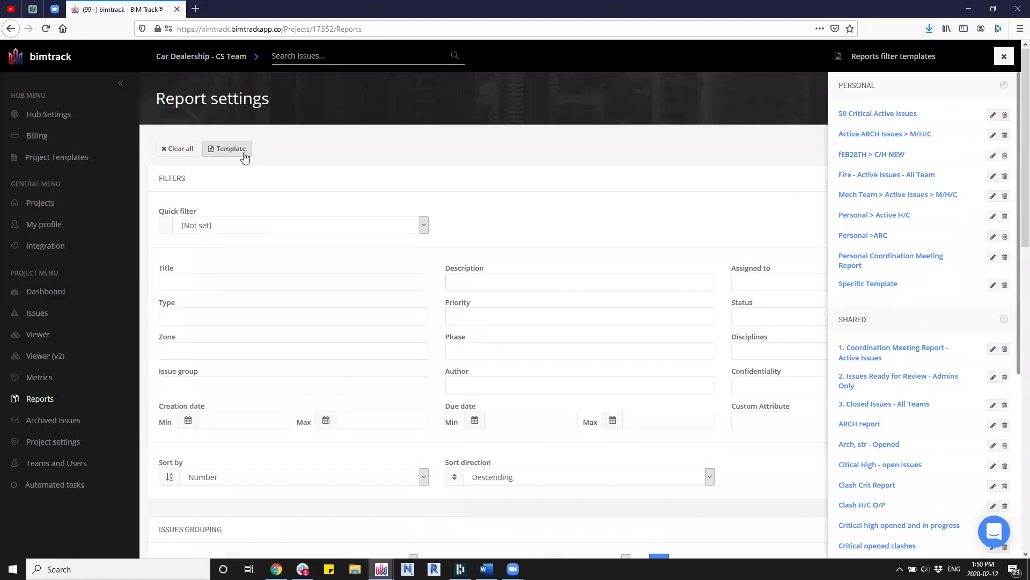
pyautogui.click(245, 155)
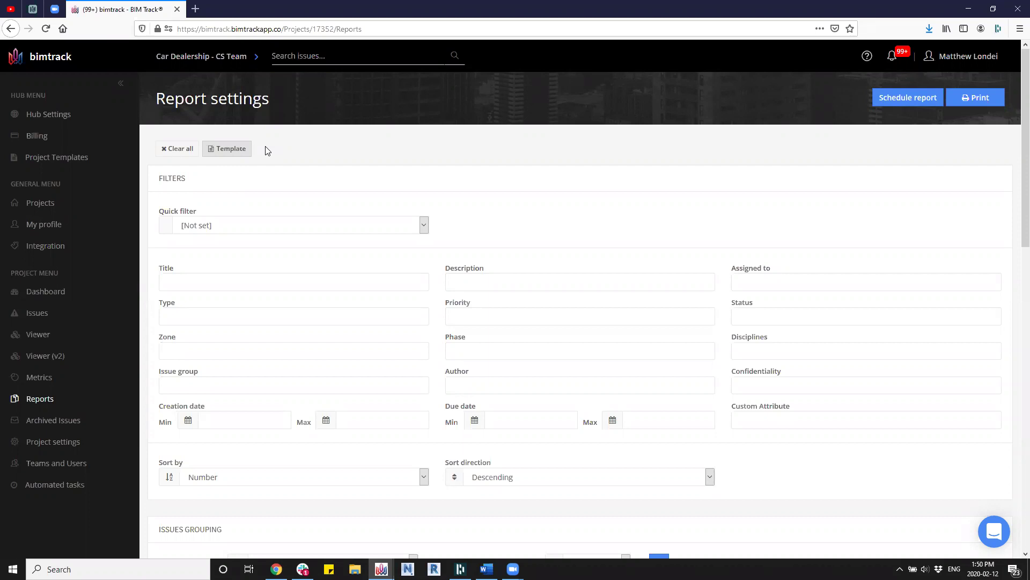
# Open ideas.bimtrack.co in a new browser tab and look through the trending feature ideas.
pyautogui.click(193, 9)
pyautogui.write('ideas.bimtra')
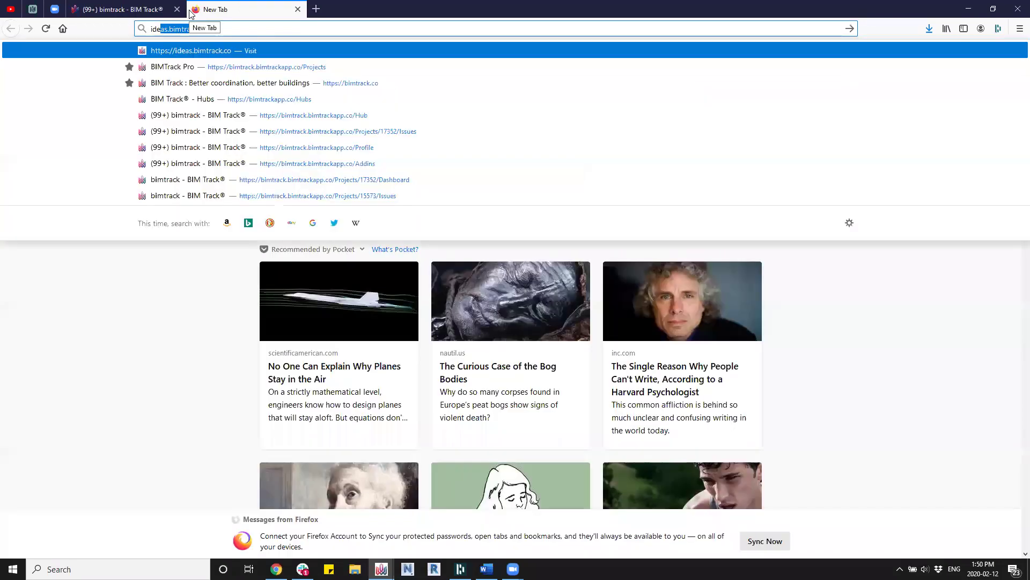
pyautogui.press('Return')
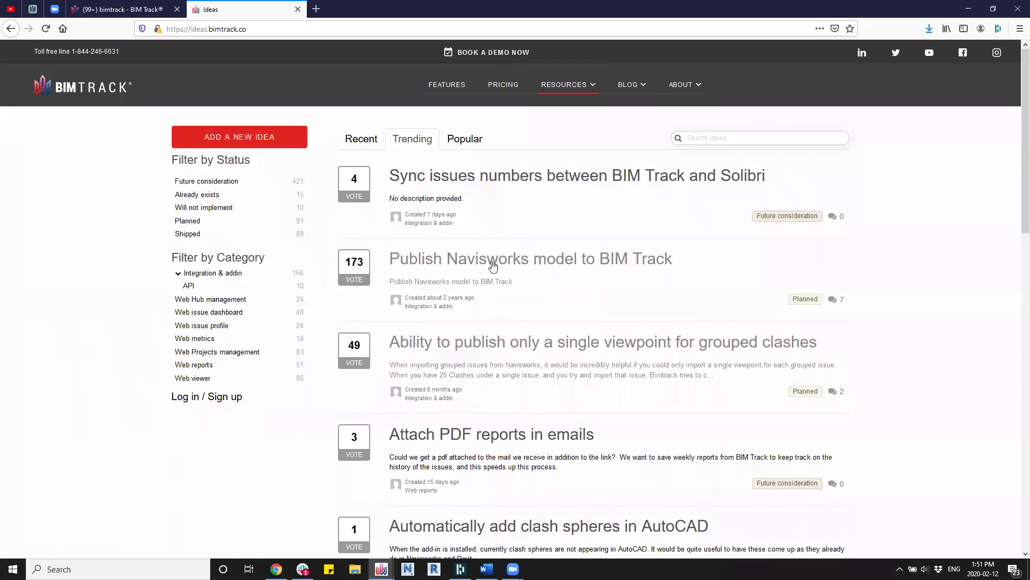
pyautogui.scroll(-1, 520, 322)
pyautogui.scroll(-10, 520, 323)
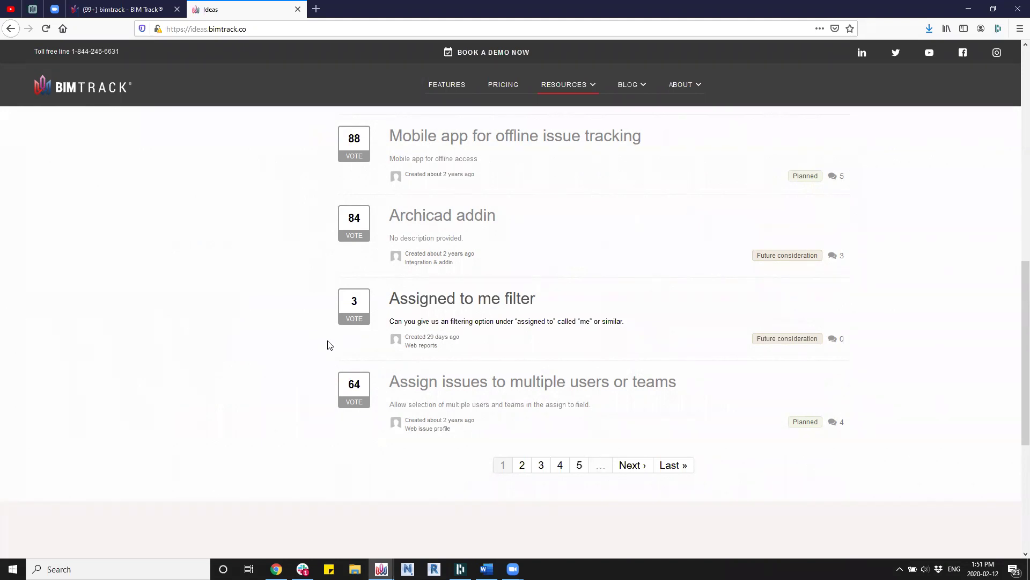
pyautogui.scroll(10, 310, 317)
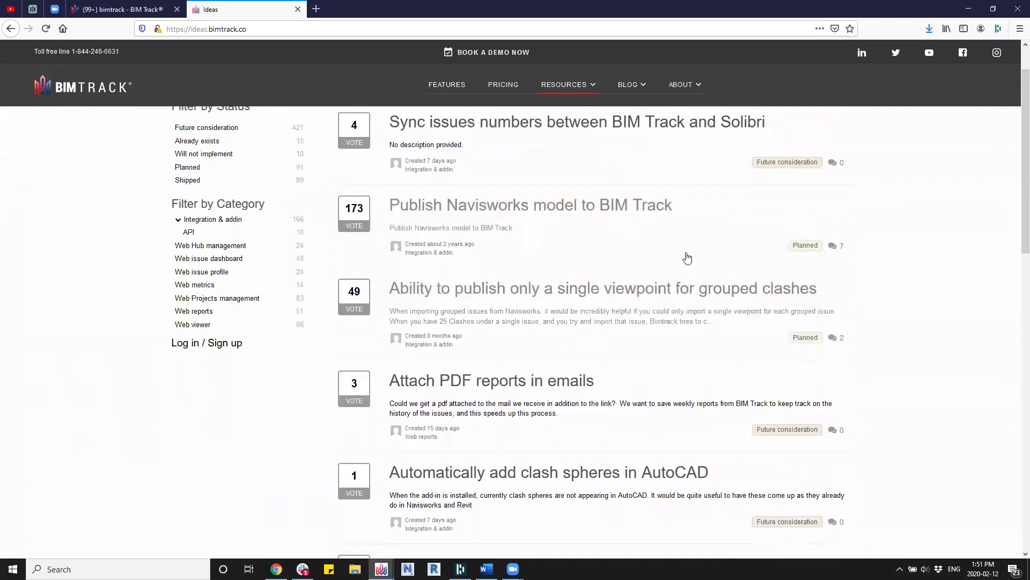
# Search the ideas for "templates", look through the results, and return to the project's report settings.
pyautogui.click(758, 139)
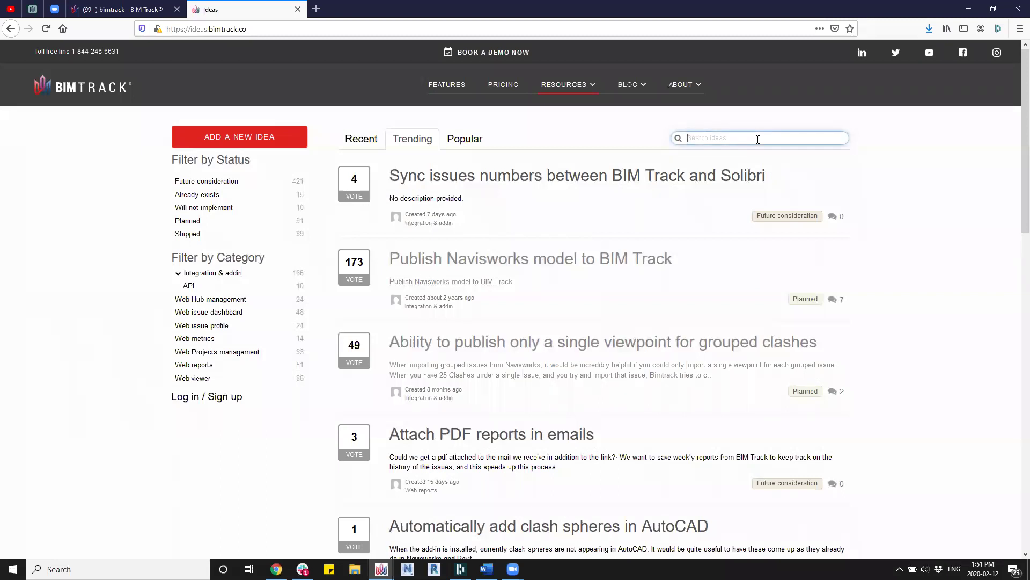
pyautogui.write('templates')
pyautogui.press('Return')
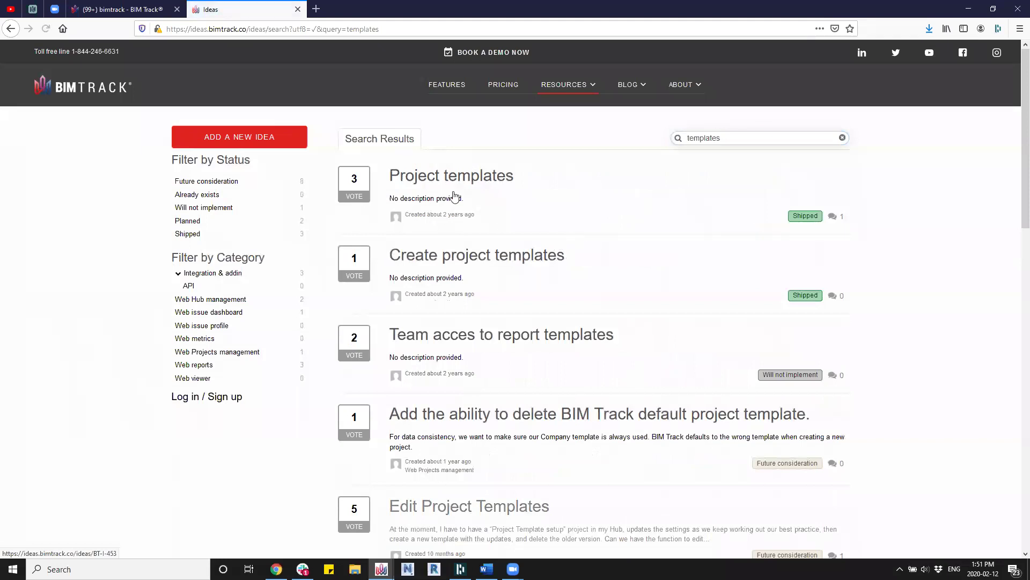
pyautogui.scroll(-15, 484, 290)
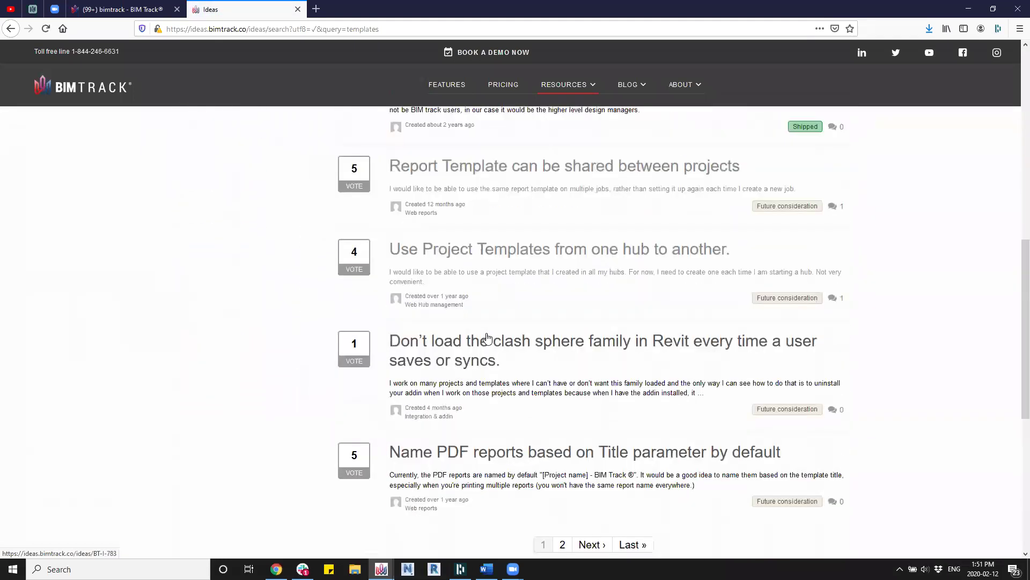
pyautogui.scroll(6, 483, 349)
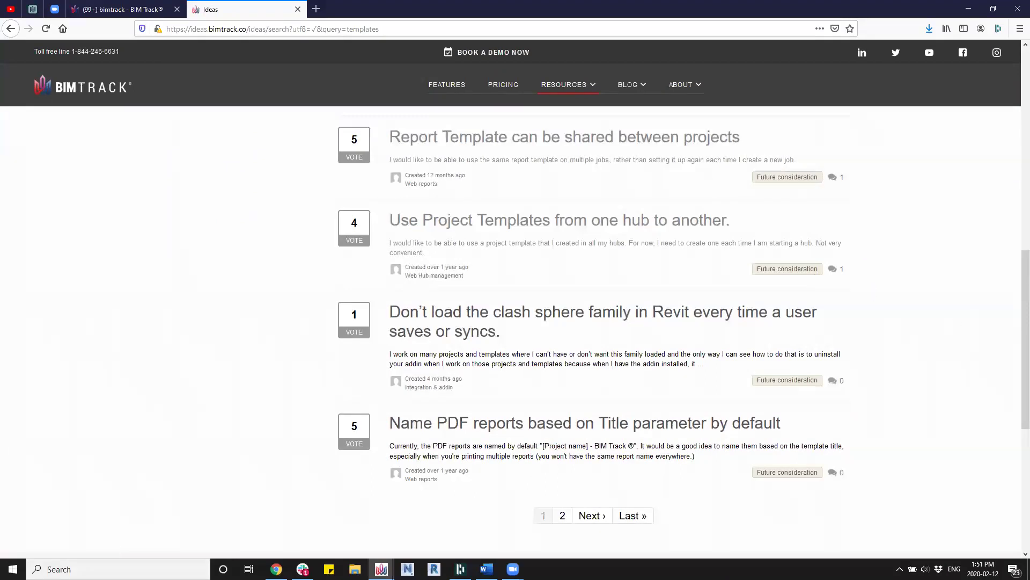
pyautogui.click(275, 569)
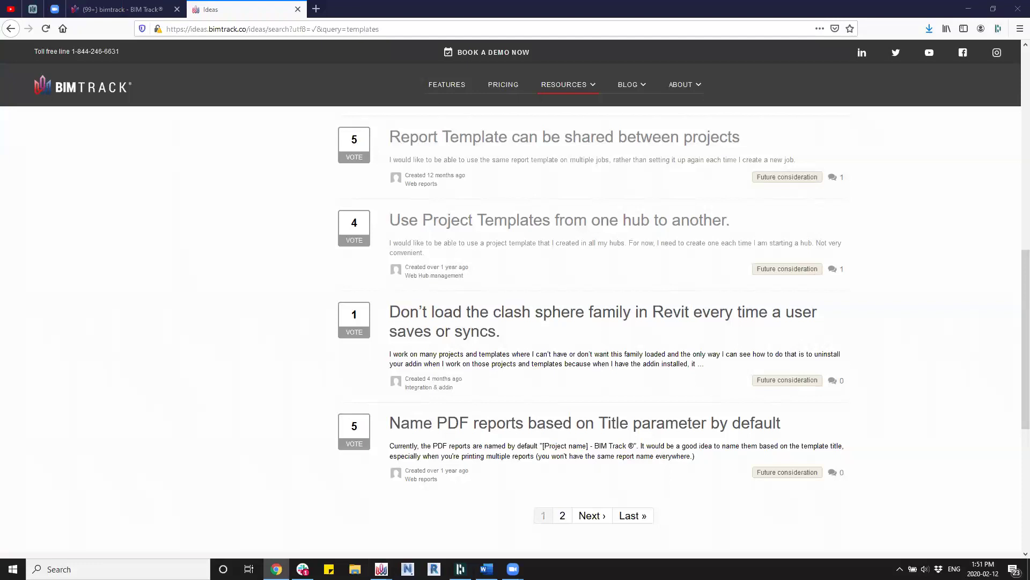
pyautogui.click(122, 9)
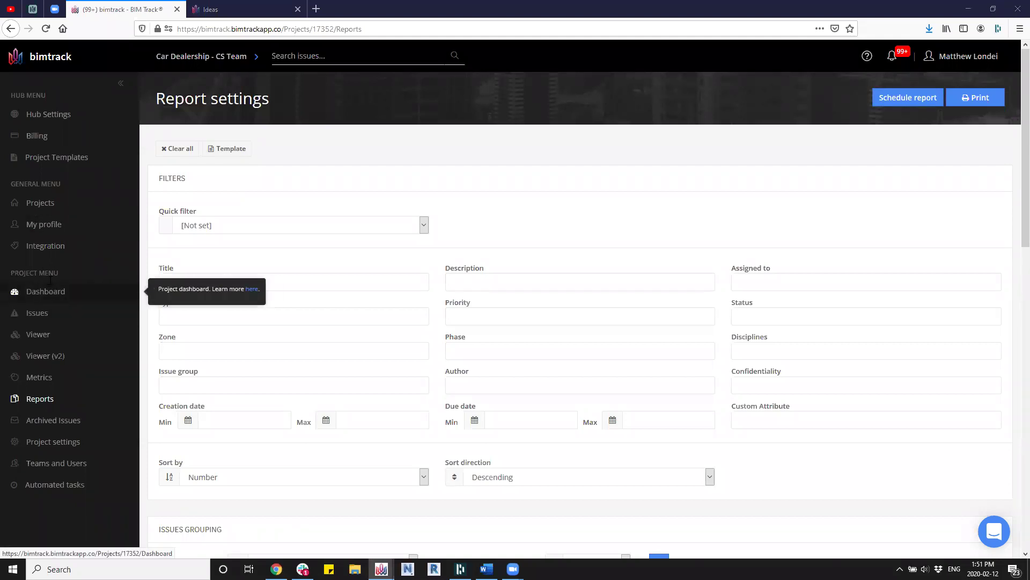
pyautogui.scroll(-1, 947, 281)
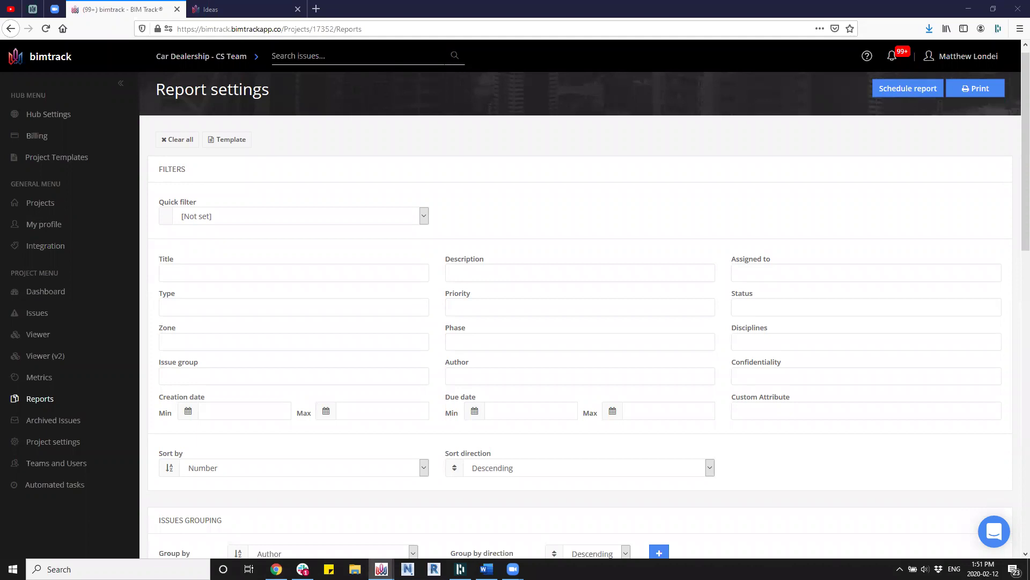
pyautogui.click(276, 569)
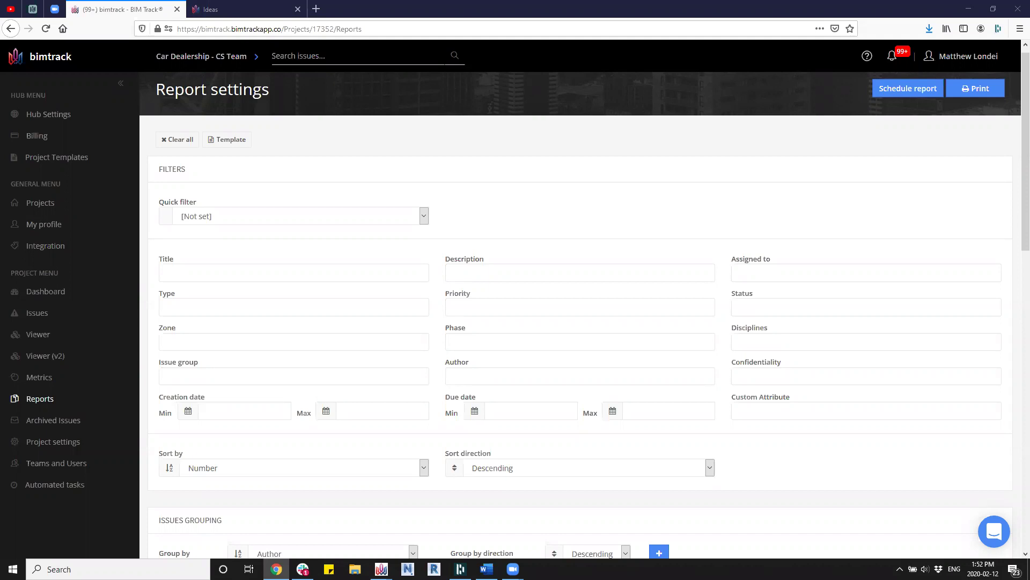
# Set the project's issue list filter to display all, select every issue, and open the export configuration.
pyautogui.click(53, 314)
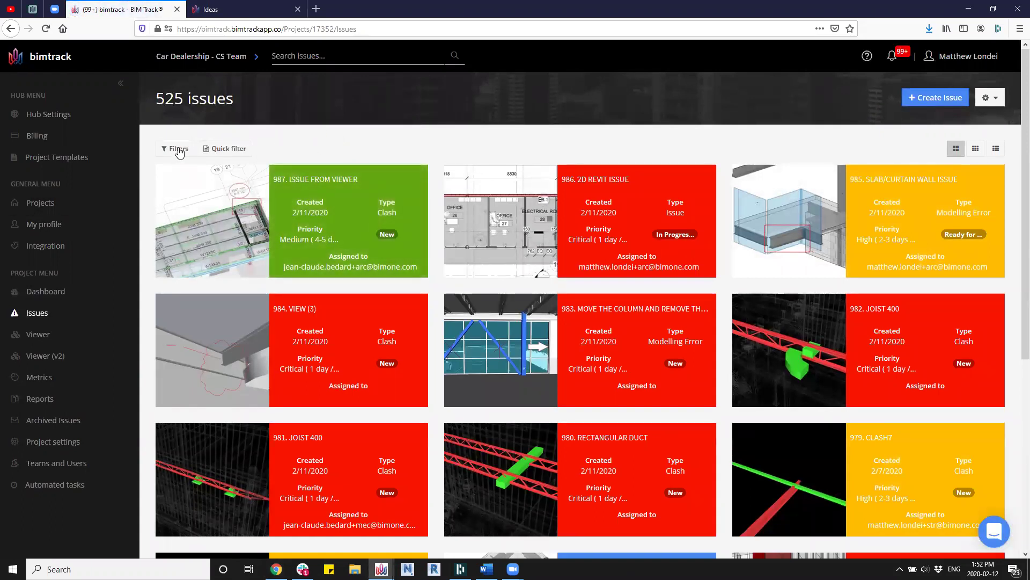
pyautogui.click(173, 151)
pyautogui.click(231, 419)
pyautogui.click(226, 499)
pyautogui.click(990, 98)
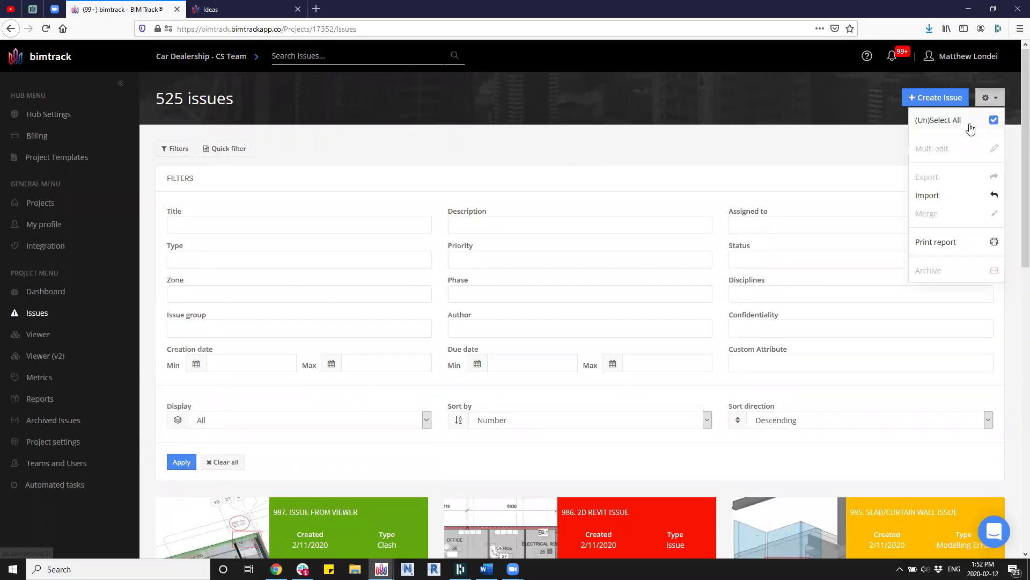
pyautogui.click(959, 122)
pyautogui.click(989, 98)
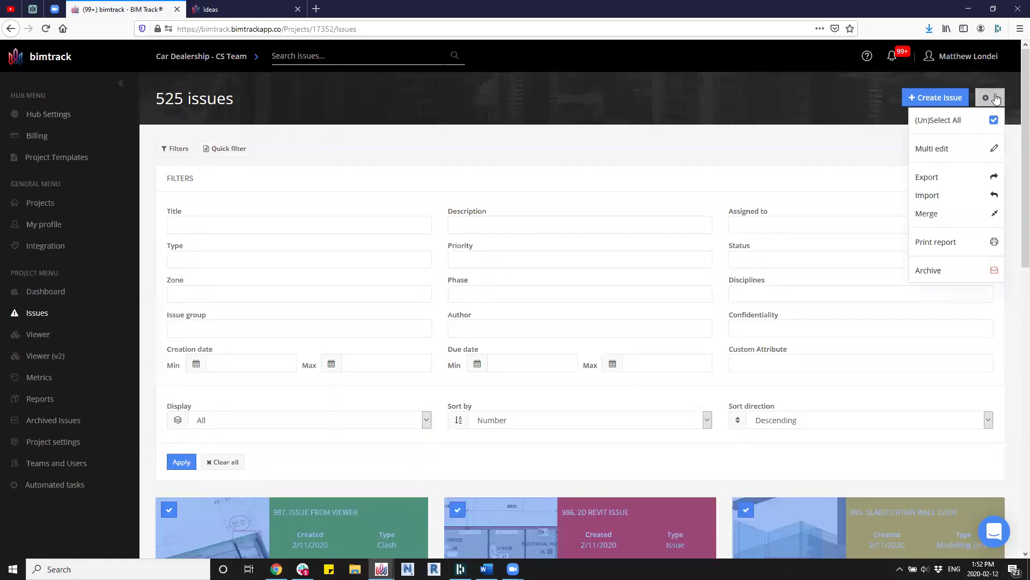
pyautogui.click(927, 178)
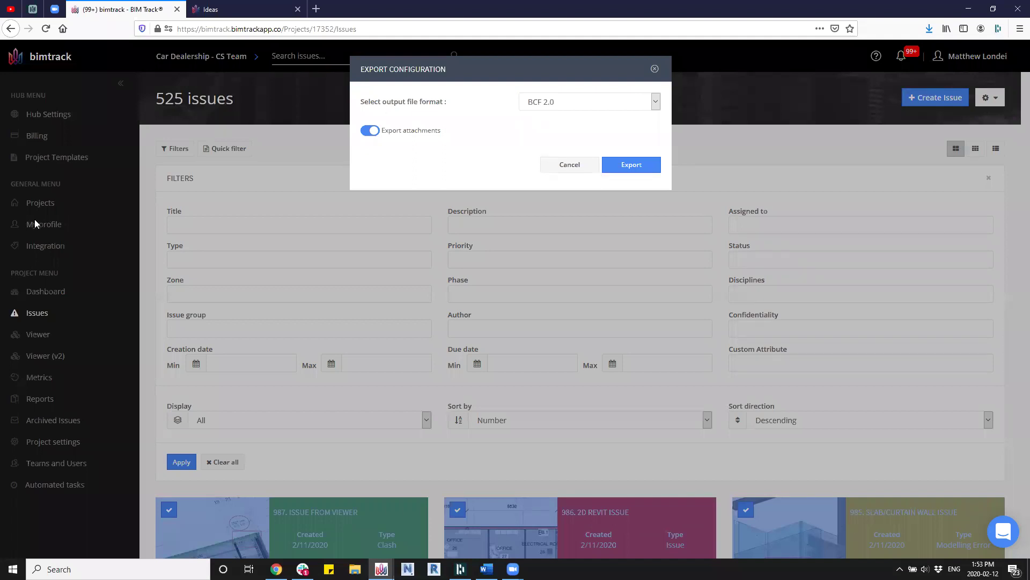
# Leave the export and look through the custom attribute and issue type values in the project settings.
pyautogui.click(52, 445)
pyautogui.click(51, 443)
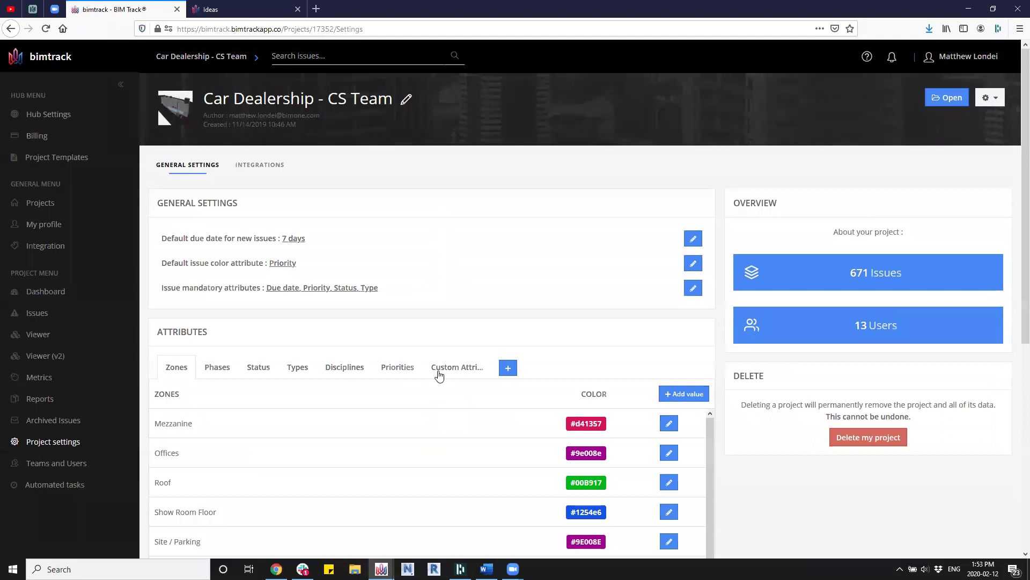
pyautogui.click(455, 366)
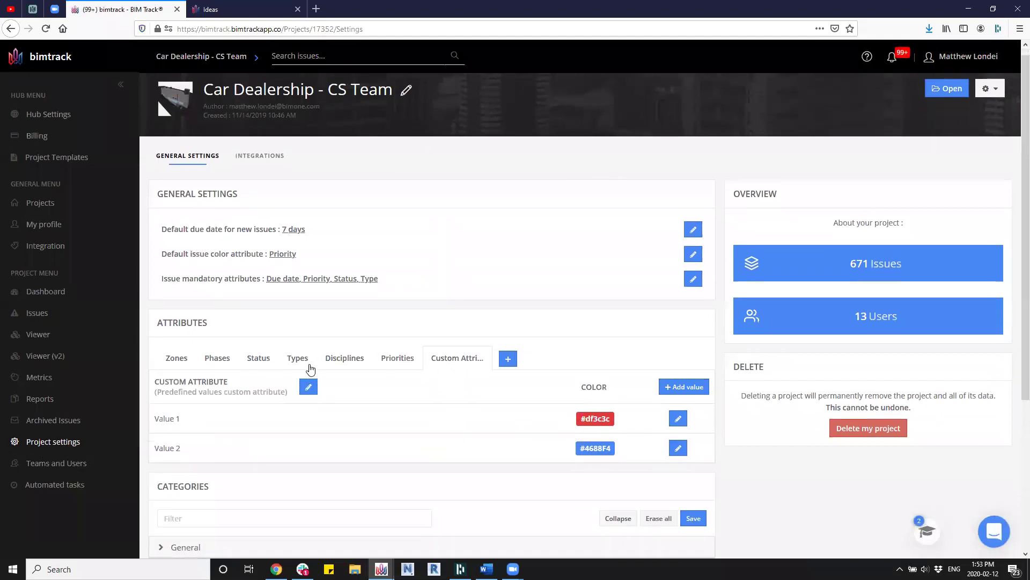
pyautogui.click(299, 362)
pyautogui.scroll(-2, 428, 424)
pyautogui.scroll(-2, 750, 499)
pyautogui.scroll(-1, 750, 499)
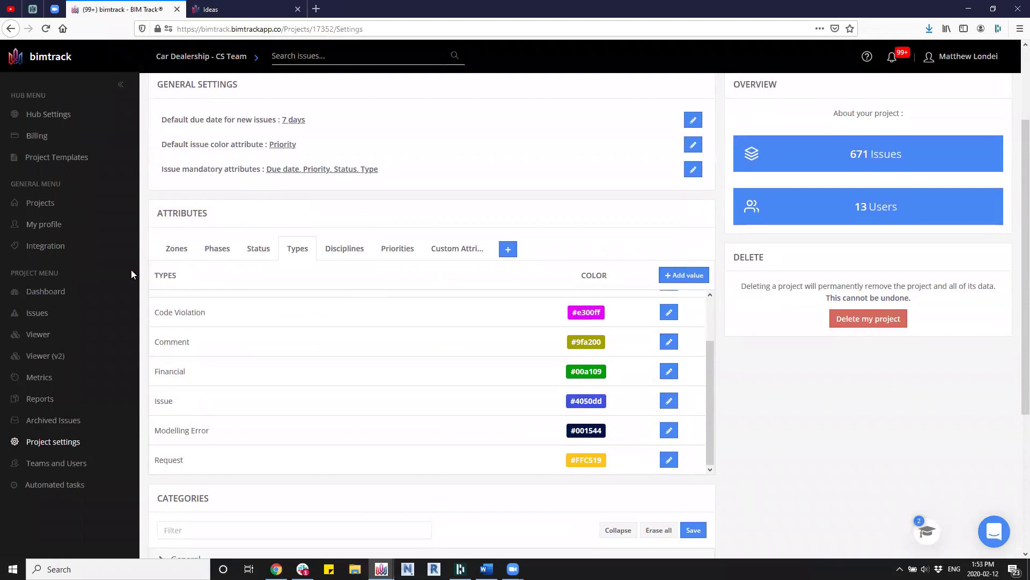
# Open the settings of the Car Dealership - CS Team 2 project and view its status values.
pyautogui.click(42, 214)
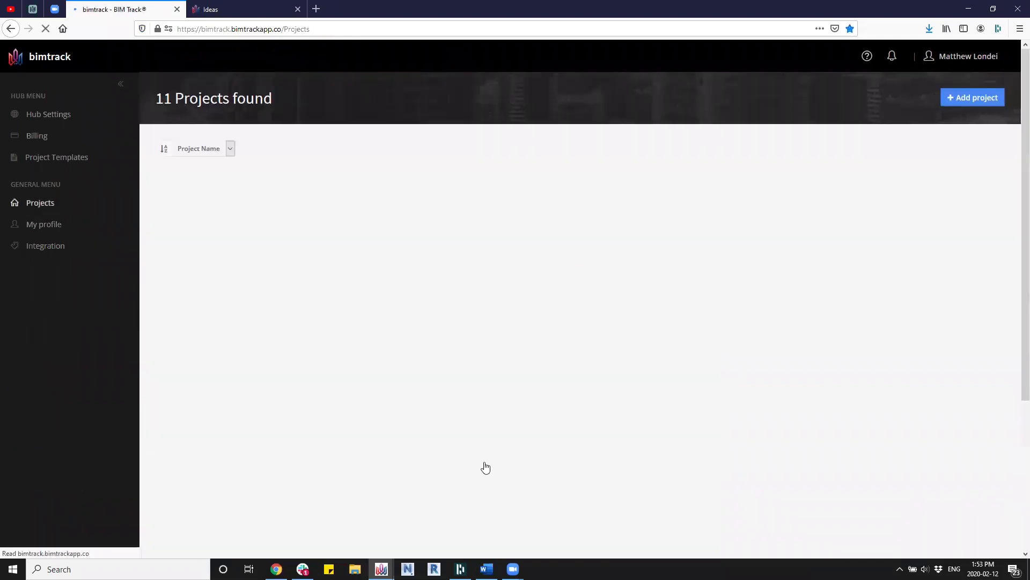
pyautogui.click(365, 426)
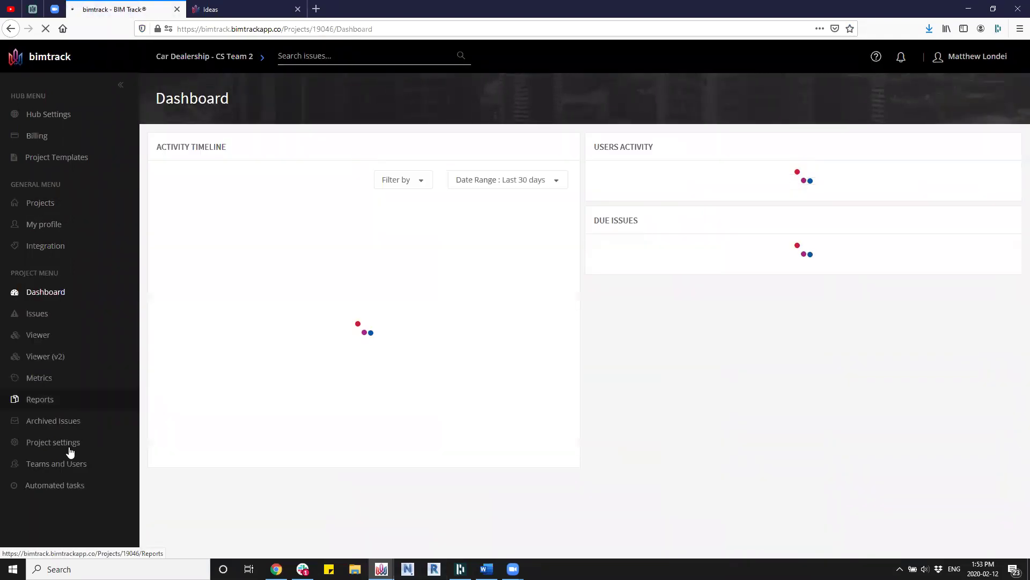
pyautogui.click(64, 445)
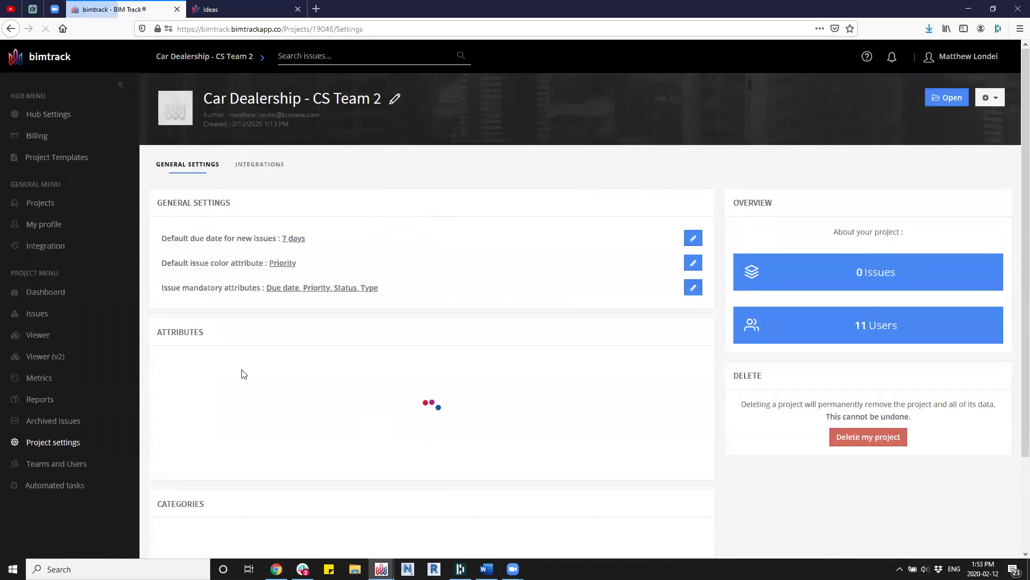
pyautogui.click(258, 369)
pyautogui.scroll(-2, 709, 457)
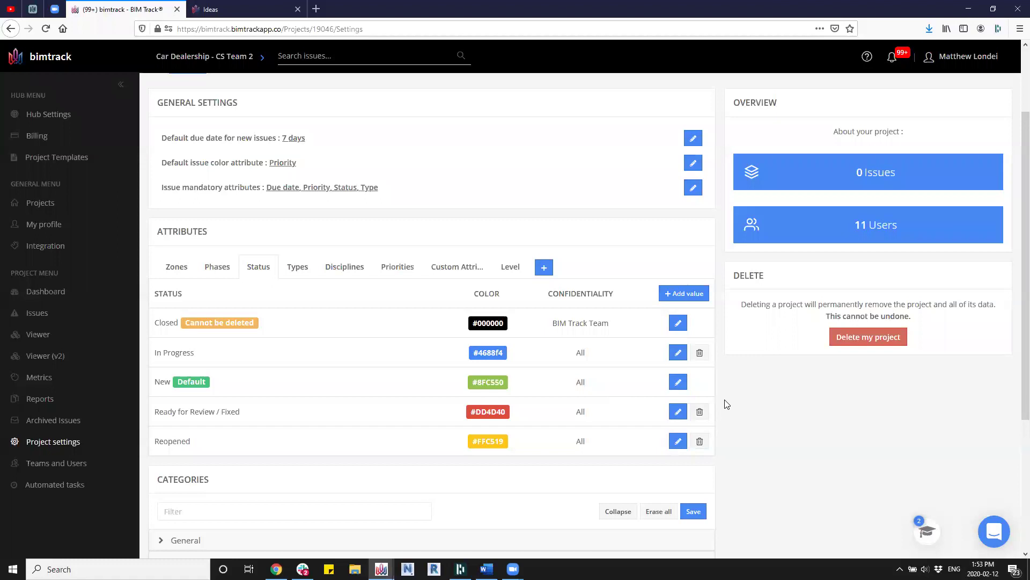
# Bring up the deletion warning for the Comment issue type and cancel it.
pyautogui.click(300, 272)
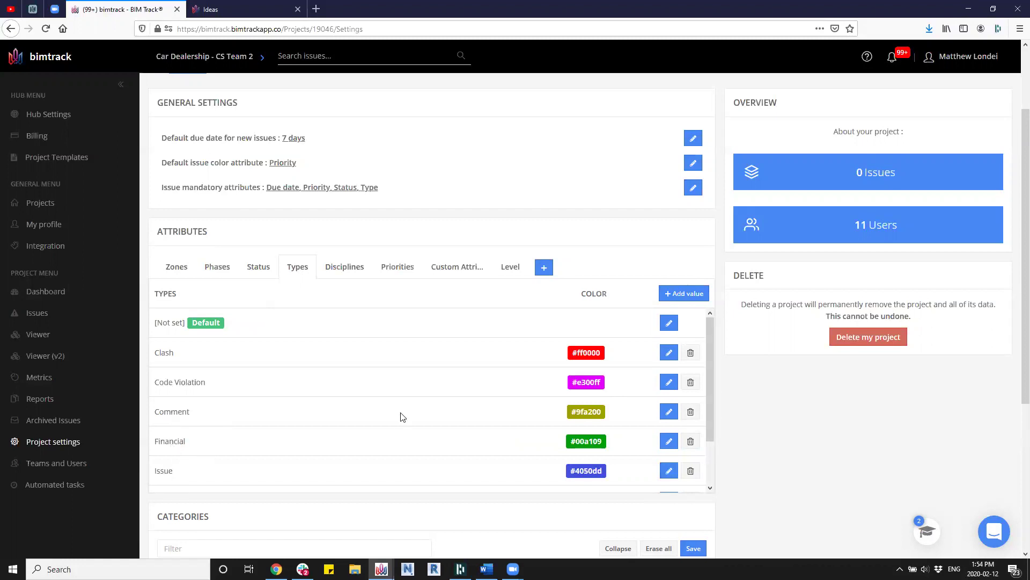
pyautogui.click(690, 412)
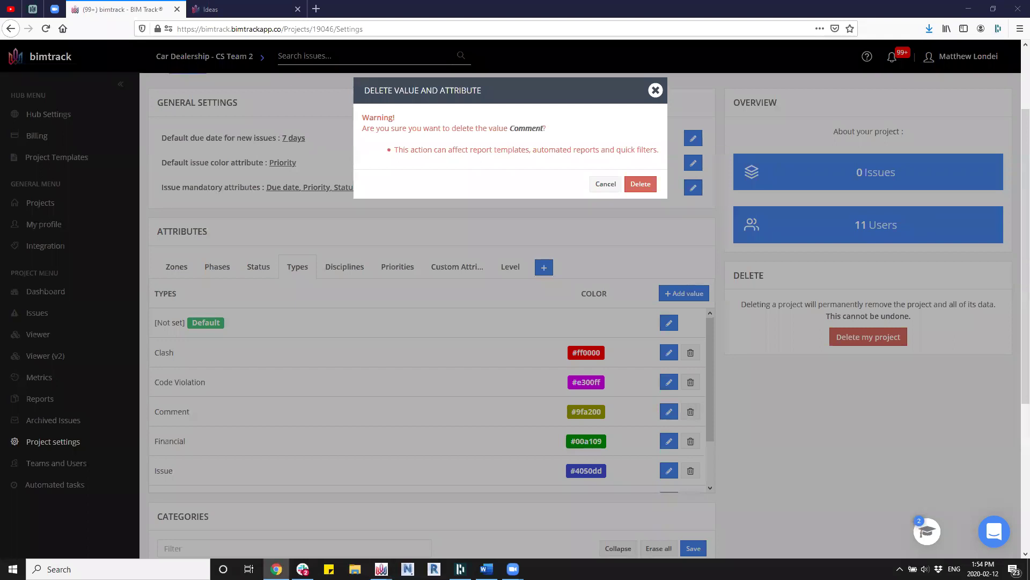
pyautogui.click(611, 185)
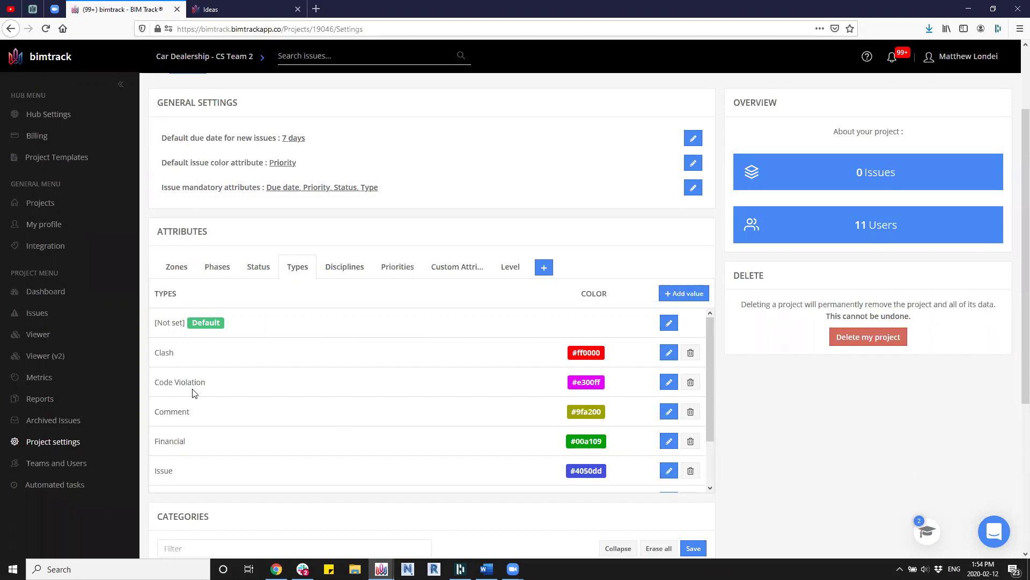
# Filter the Car Dealership - CS Team issues by the second listed ARCHITECT user as assignee, with display set to All.
pyautogui.click(47, 207)
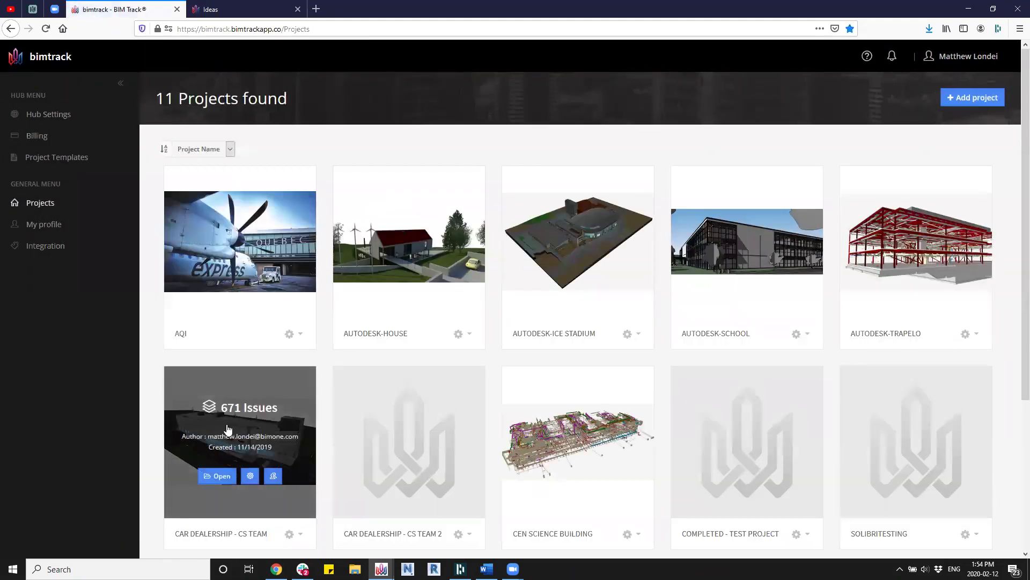
pyautogui.click(231, 428)
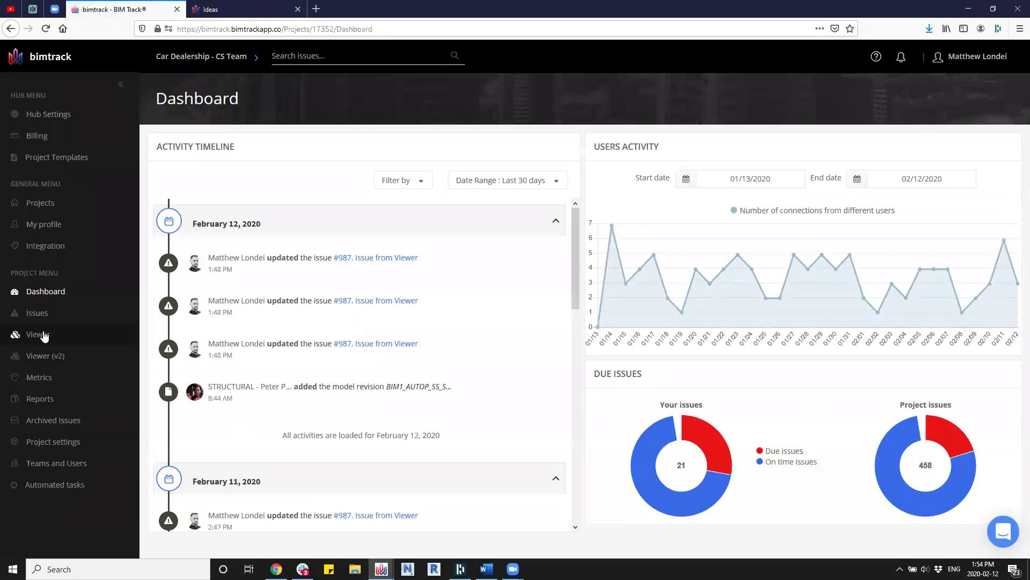
pyautogui.click(37, 313)
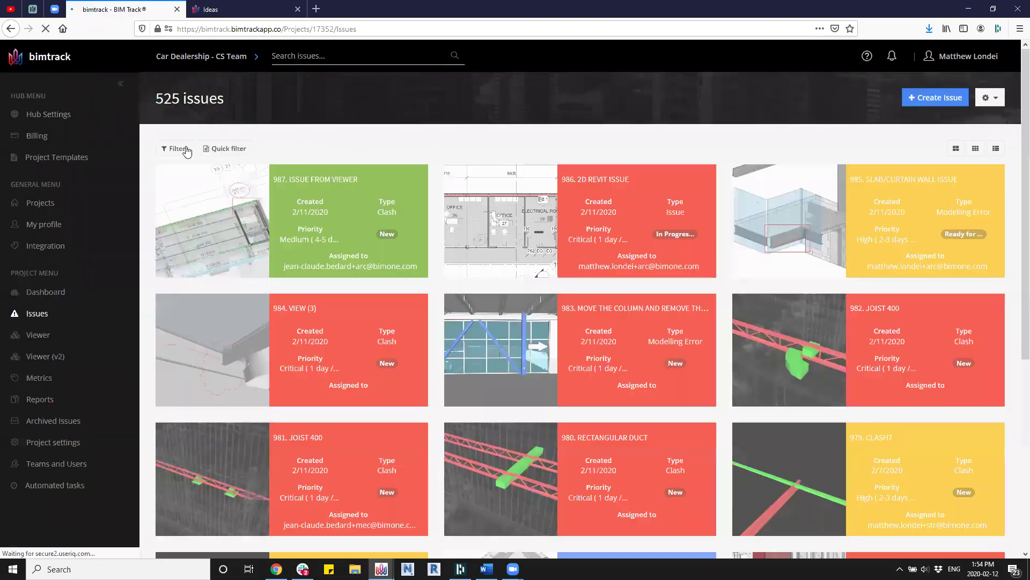
pyautogui.click(176, 149)
pyautogui.click(784, 226)
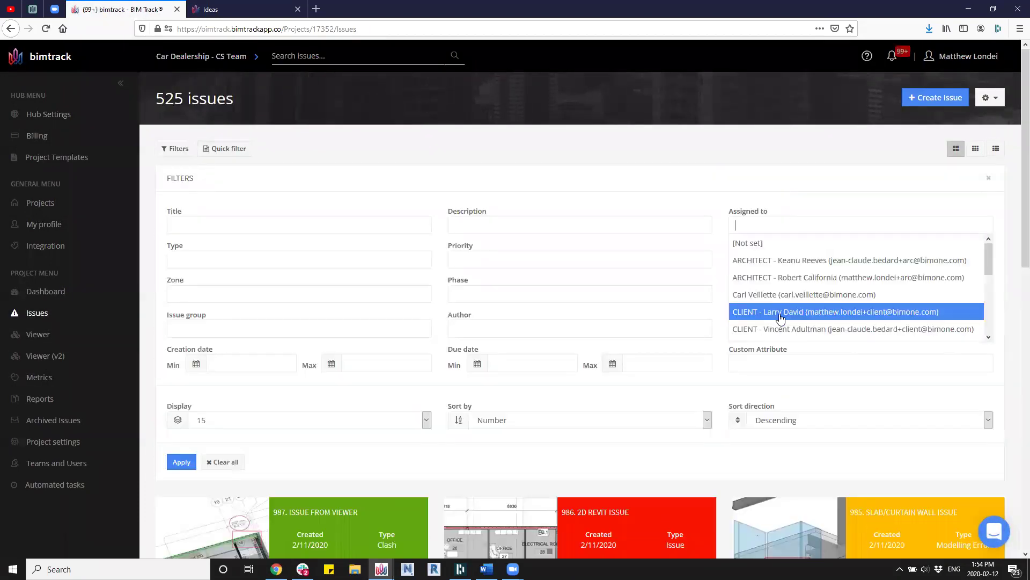
pyautogui.click(791, 277)
pyautogui.click(249, 426)
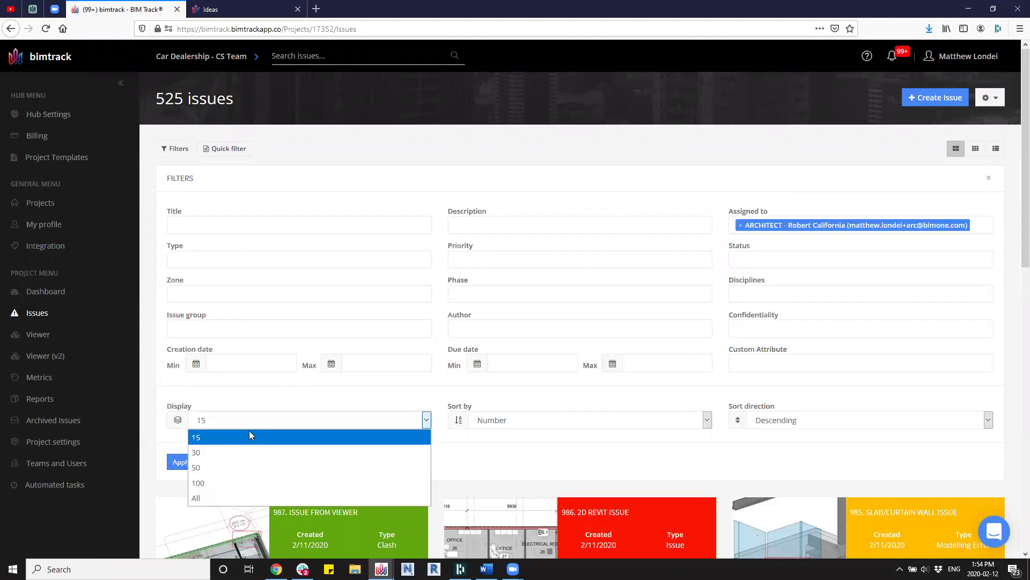
pyautogui.click(202, 498)
pyautogui.click(182, 462)
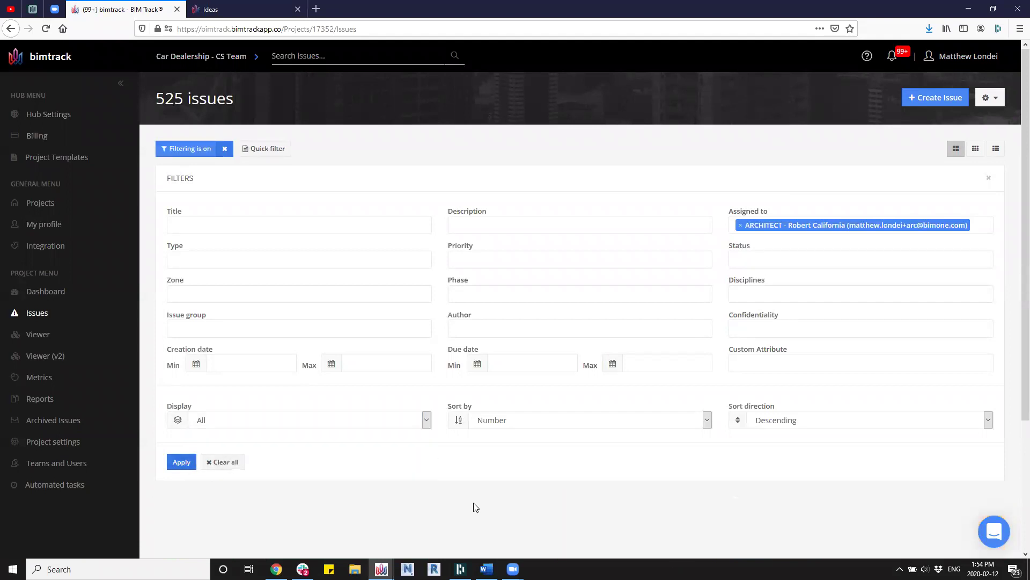
pyautogui.scroll(-1, 751, 268)
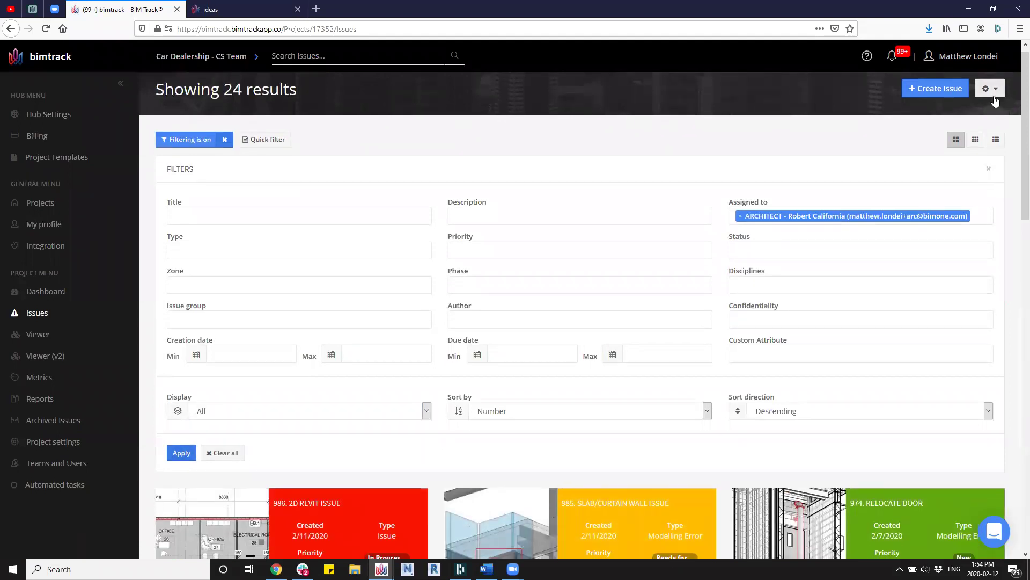
# Select all the filtered issues and reassign them to the other ARCHITECT user with Multi edit.
pyautogui.click(990, 88)
pyautogui.click(915, 113)
pyautogui.click(990, 88)
pyautogui.click(934, 140)
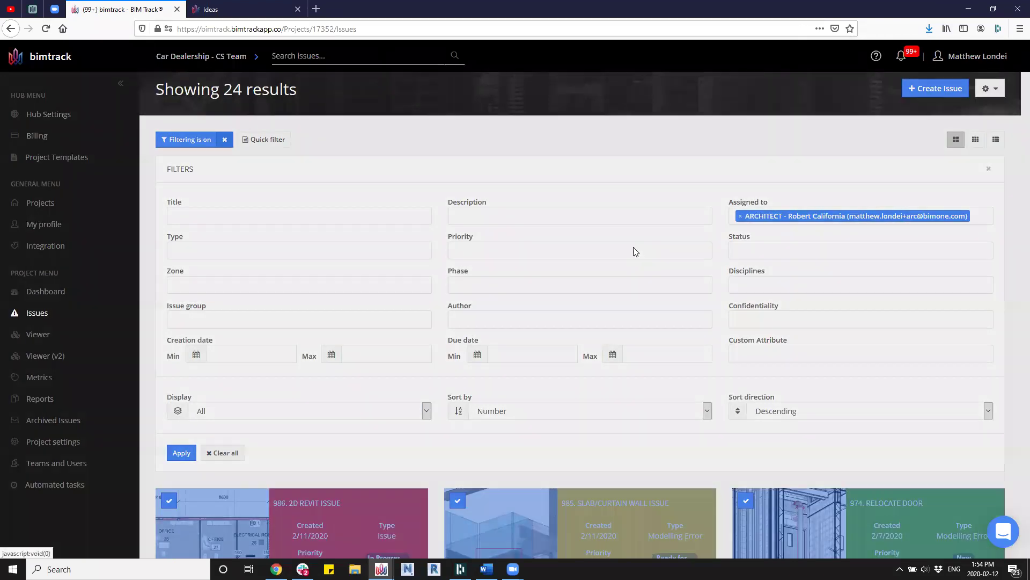
pyautogui.click(452, 149)
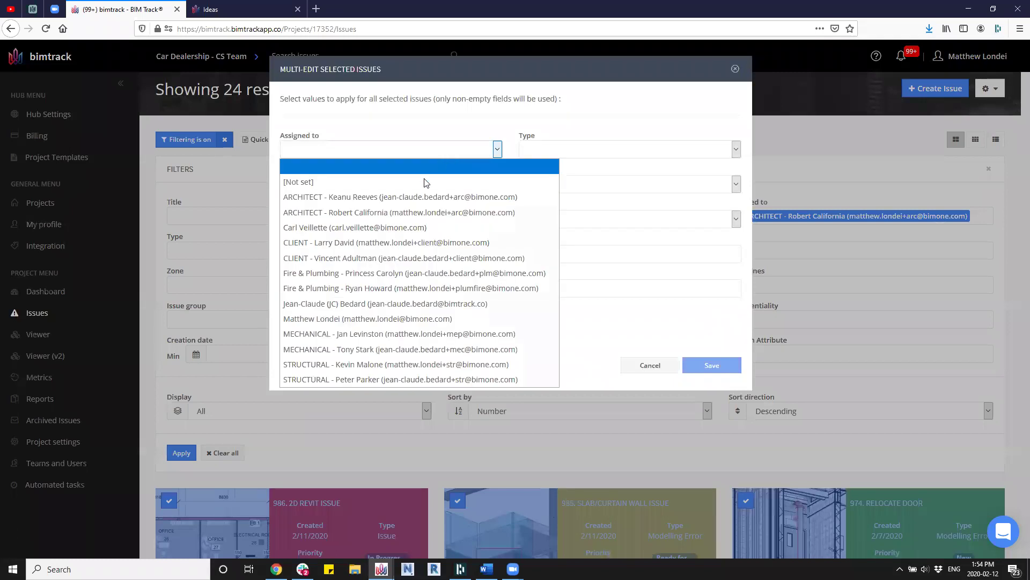
pyautogui.click(371, 199)
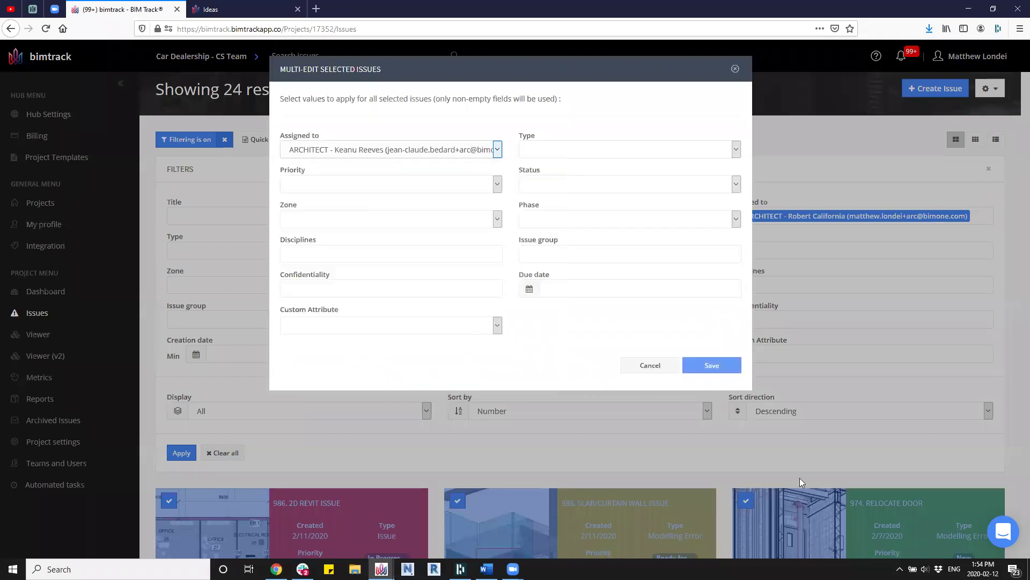
pyautogui.click(698, 367)
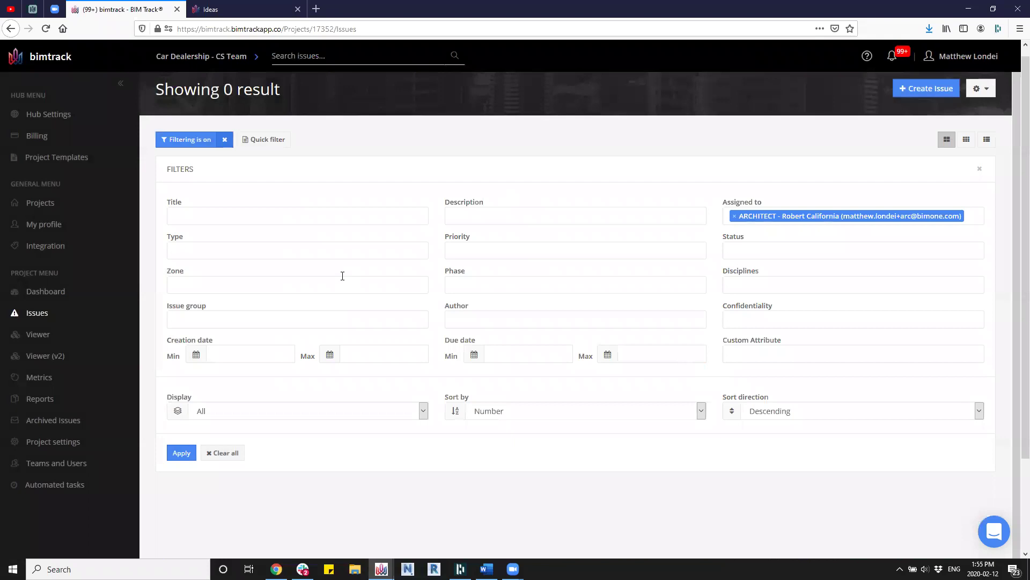
# Delete the ARCHITECT user whose issues were reassigned from the project's users.
pyautogui.click(63, 463)
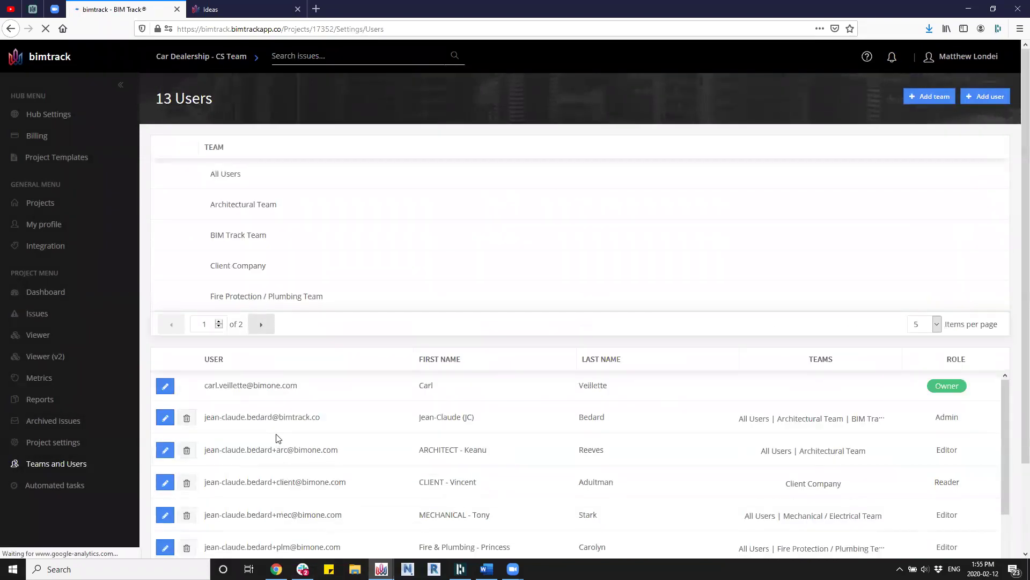
pyautogui.scroll(-4, 283, 450)
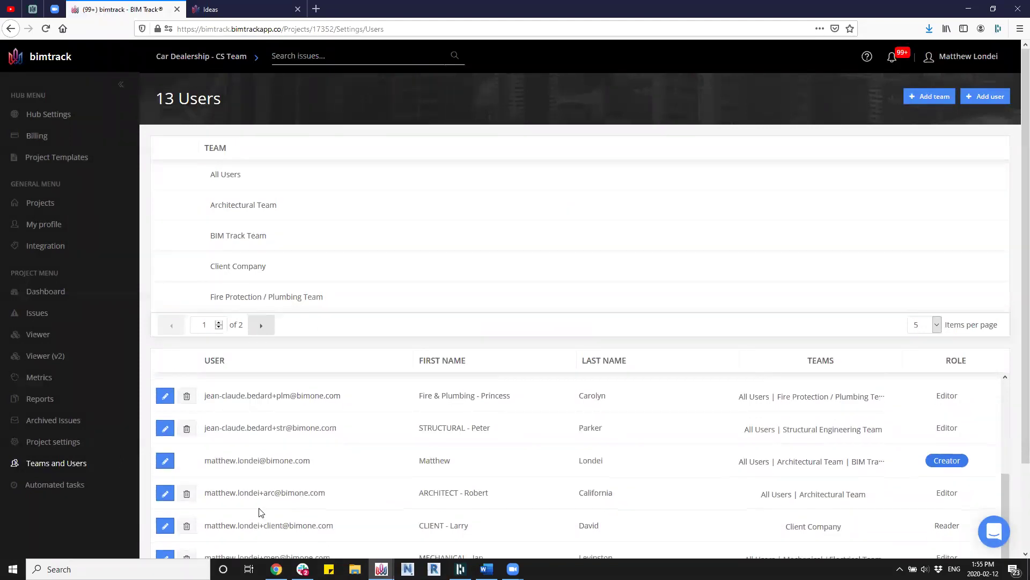
pyautogui.moveTo(398, 498); pyautogui.dragTo(622, 493)
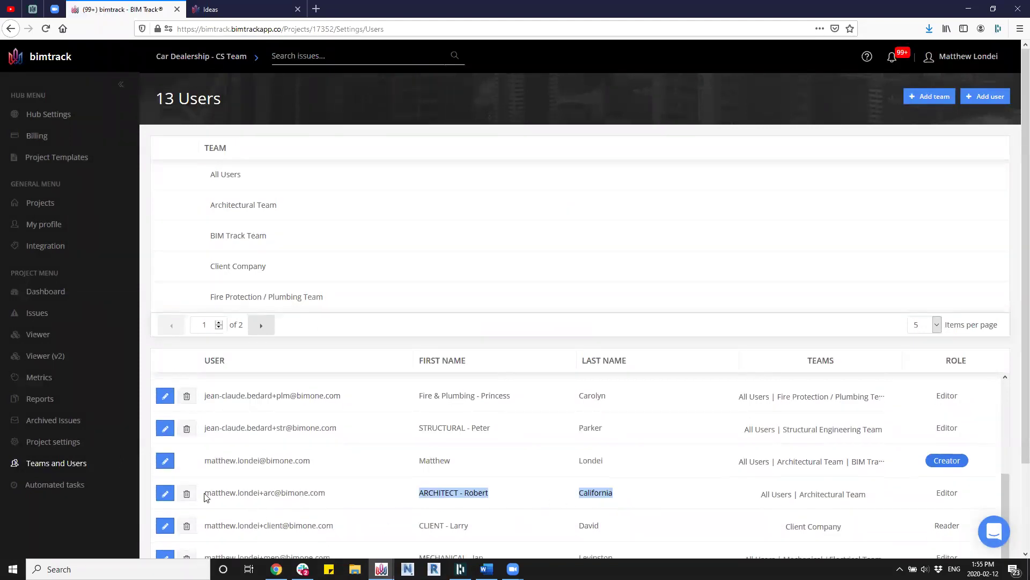
pyautogui.click(187, 494)
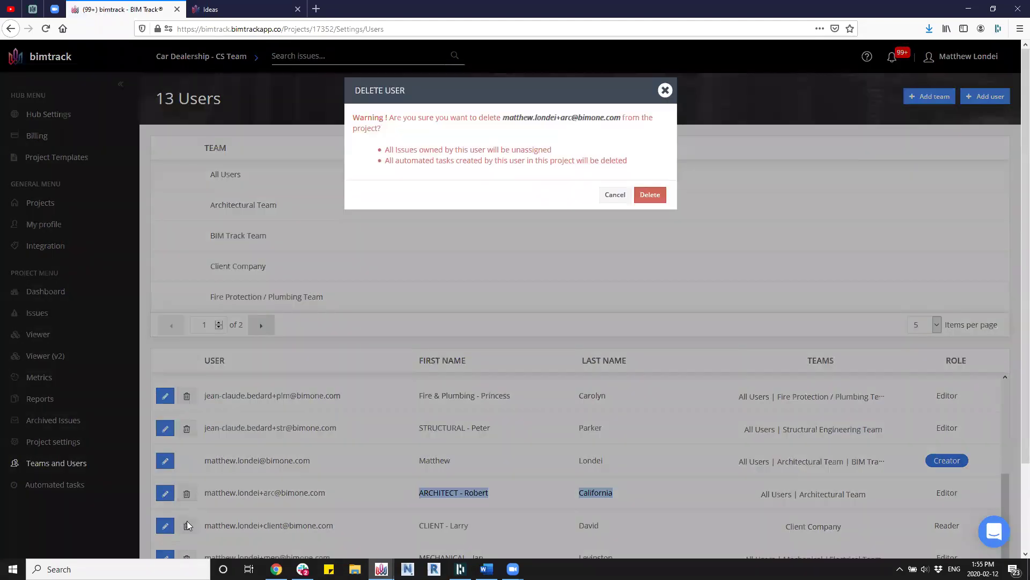
pyautogui.click(650, 195)
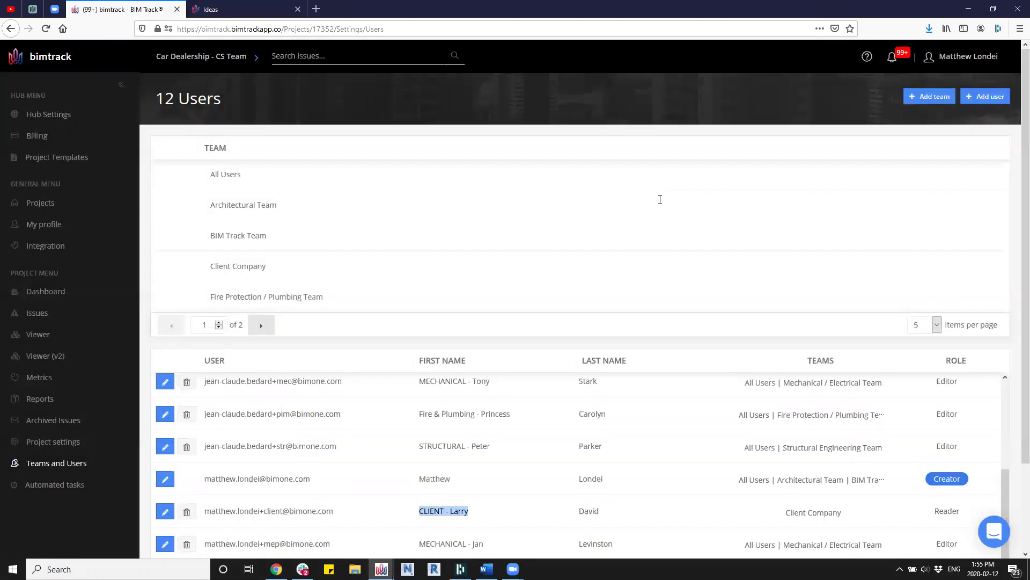